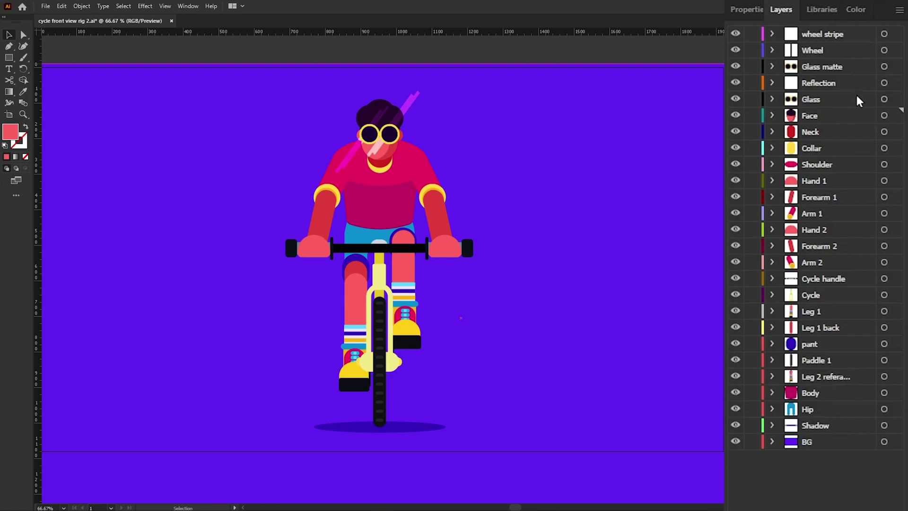
Examine the artwork of the Face, Glass and Reflection layers around the rider's head
{"action": "left_click", "coordinate": [391, 136]}
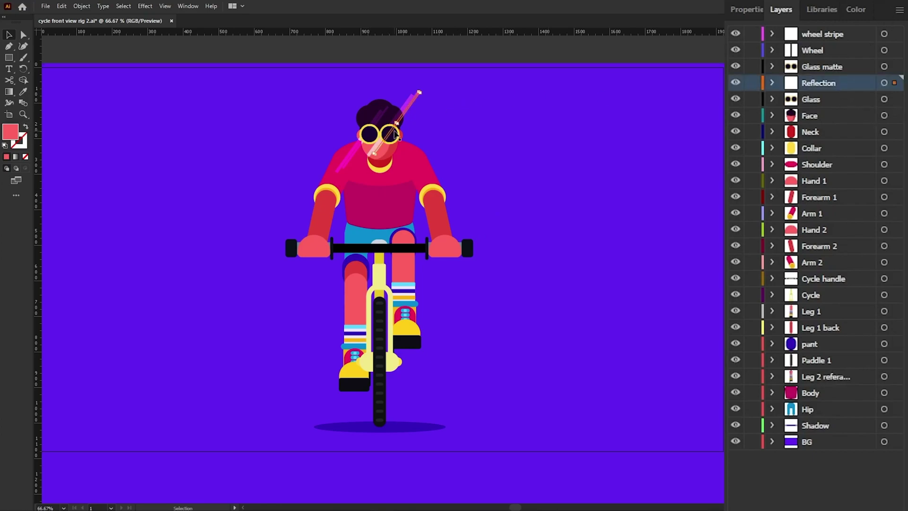
{"action": "key", "text": "a"}
{"action": "left_click", "coordinate": [396, 136]}
{"action": "key", "text": "ctrl+equal"}
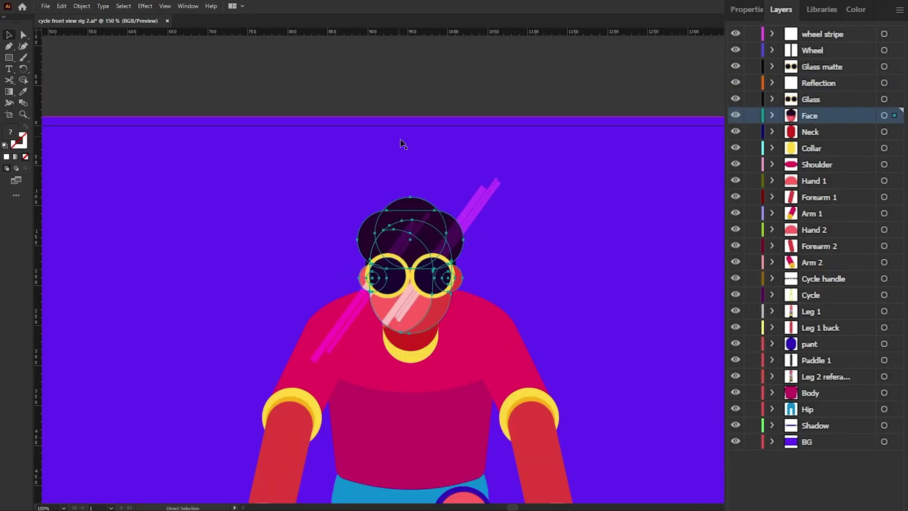
{"action": "key", "text": "v"}
{"action": "key", "text": "ctrl+equal"}
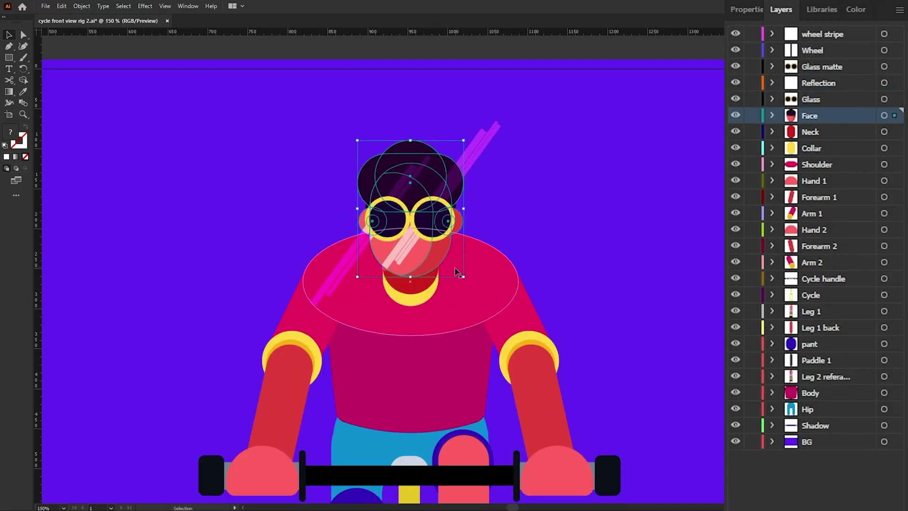
{"action": "left_click", "coordinate": [884, 99]}
{"action": "left_click", "coordinate": [884, 83]}
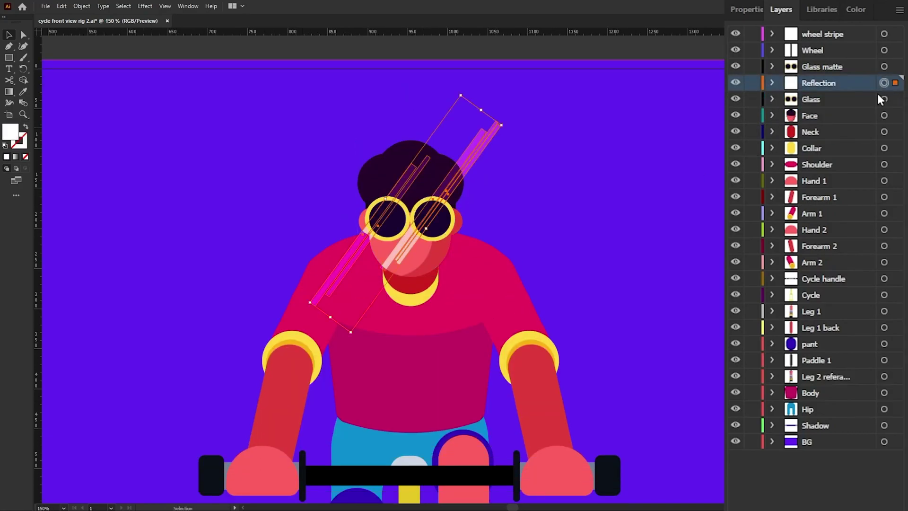
{"action": "scroll", "coordinate": [482, 151], "scroll_direction": "down", "scroll_amount": 1}
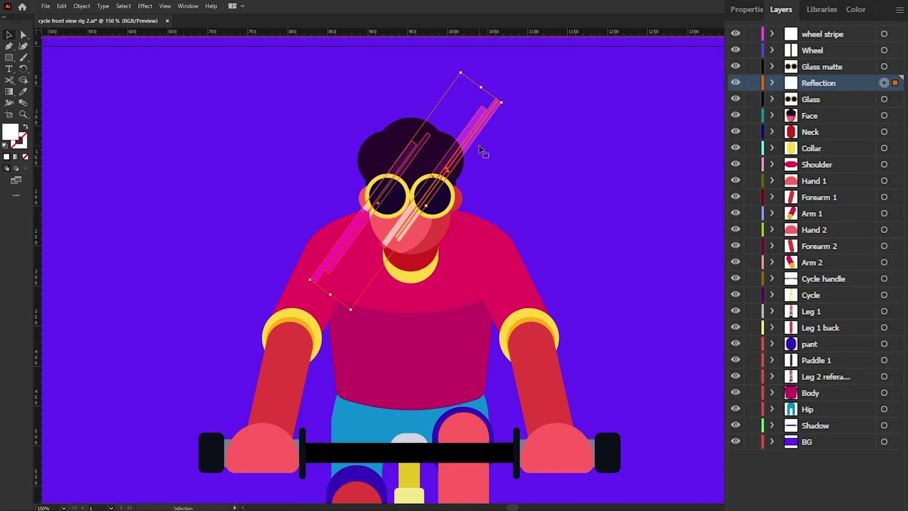
{"action": "left_click_drag", "start_coordinate": [466, 134], "coordinate": [489, 128]}
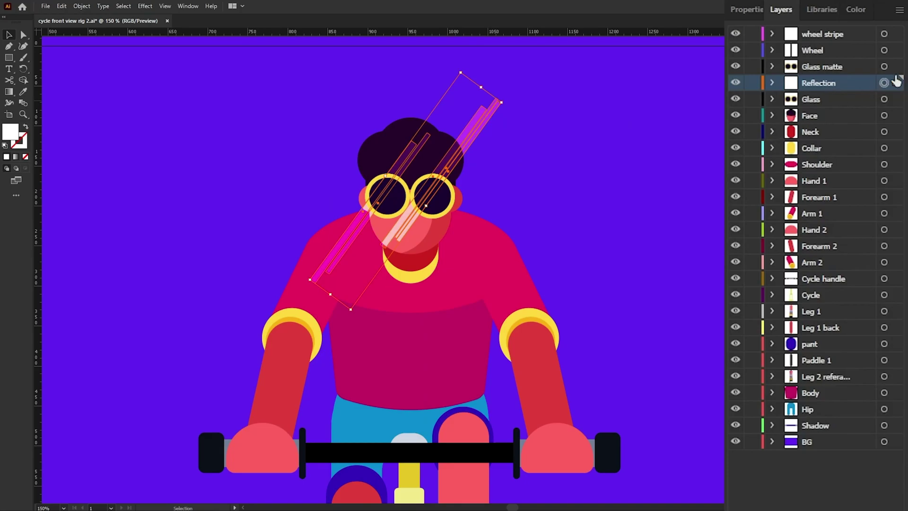
Inspect how the rider's face, neck, collar and shoulder artwork is divided into separate layers
{"action": "left_click", "coordinate": [884, 115]}
{"action": "left_click_drag", "start_coordinate": [420, 143], "coordinate": [425, 128]}
{"action": "key", "text": "ctrl+z"}
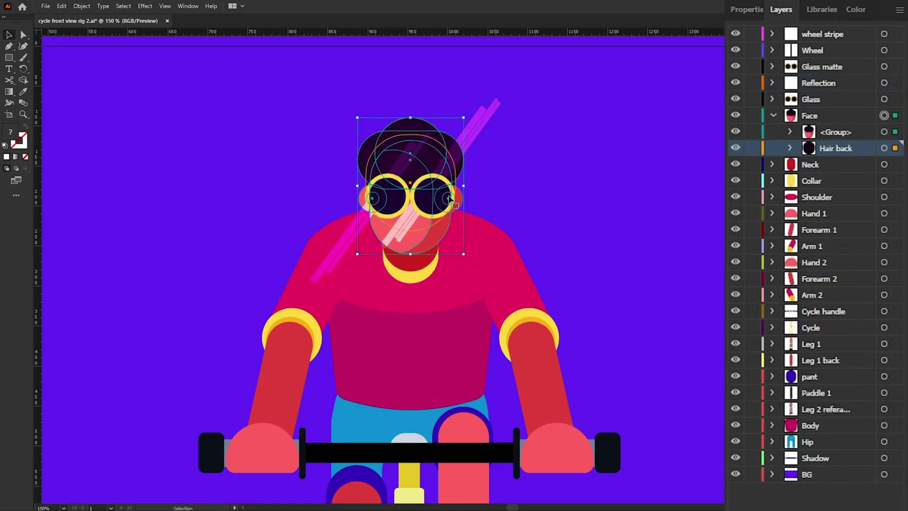
{"action": "left_click", "coordinate": [439, 263]}
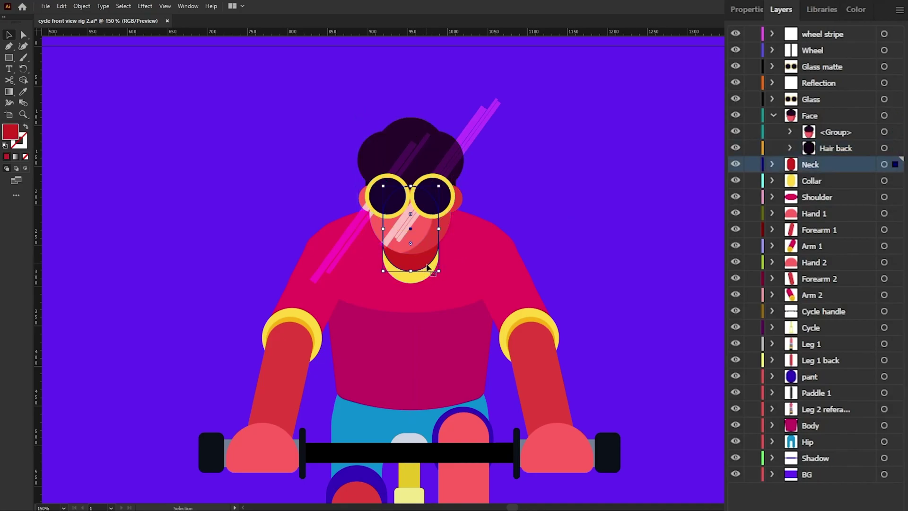
{"action": "left_click", "coordinate": [399, 276]}
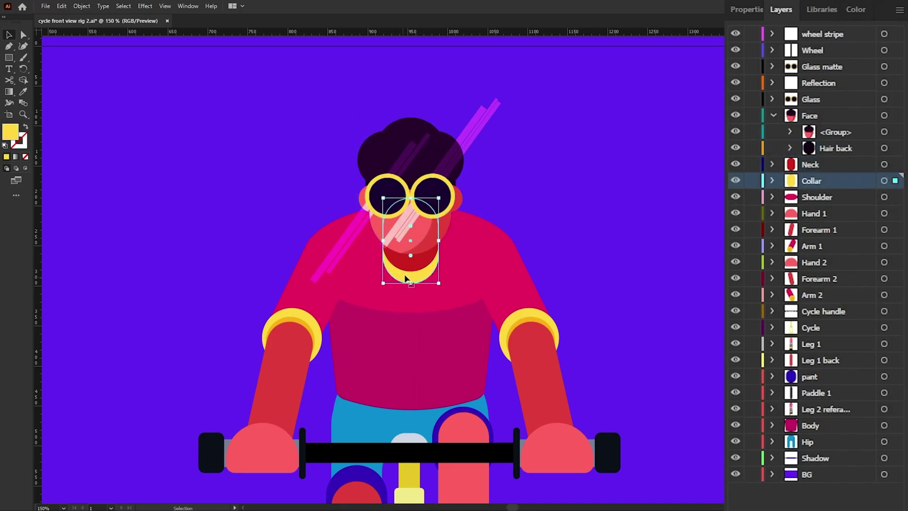
{"action": "scroll", "coordinate": [415, 269], "scroll_direction": "down", "scroll_amount": 1}
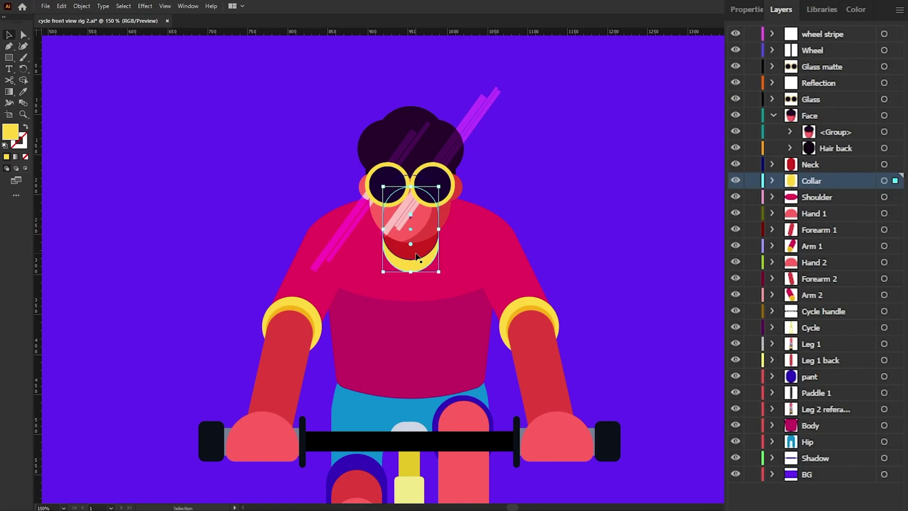
{"action": "left_click", "coordinate": [415, 298]}
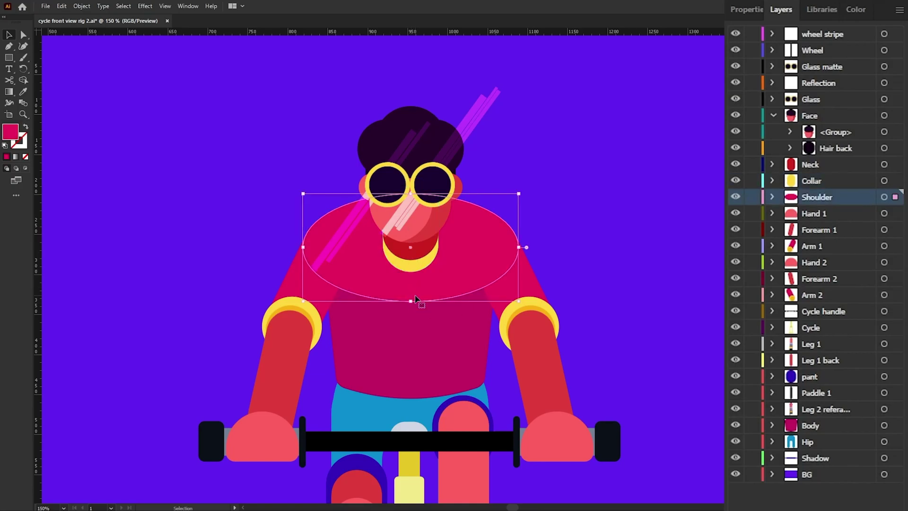
Check the separation of the collar, arm and hand pieces by shifting each one and undoing every move
{"action": "scroll", "coordinate": [405, 272], "scroll_direction": "down", "scroll_amount": 2}
{"action": "left_click_drag", "start_coordinate": [403, 272], "coordinate": [437, 259]}
{"action": "key", "text": "ctrl+z"}
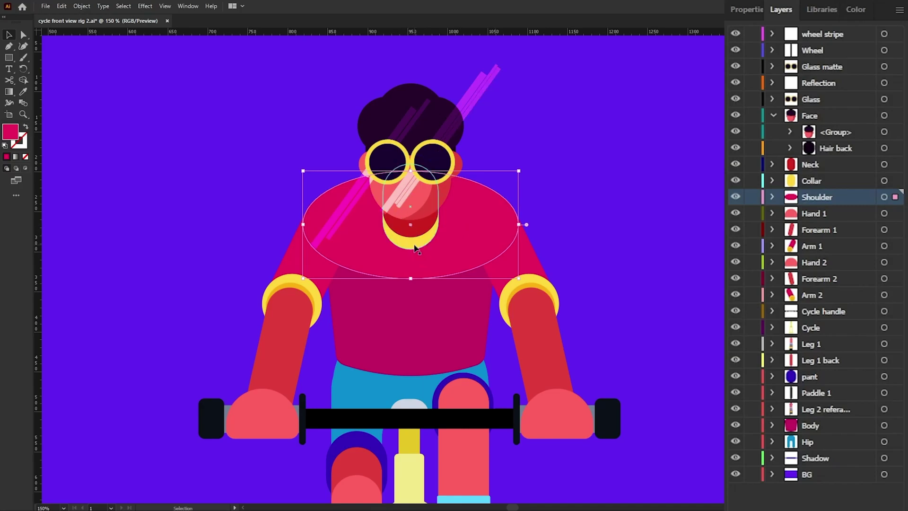
{"action": "left_click_drag", "start_coordinate": [298, 280], "coordinate": [279, 348]}
{"action": "key", "text": "ctrl+z"}
{"action": "mouse_move", "coordinate": [266, 413]}
{"action": "left_mouse_down"}
{"action": "mouse_move", "coordinate": [279, 411]}
{"action": "mouse_move", "coordinate": [266, 407]}
{"action": "left_mouse_up"}
{"action": "key", "text": "ctrl+z"}
{"action": "left_click_drag", "start_coordinate": [522, 265], "coordinate": [574, 268]}
{"action": "key", "text": "ctrl+z"}
{"action": "scroll", "coordinate": [630, 235], "scroll_direction": "down", "scroll_amount": 5}
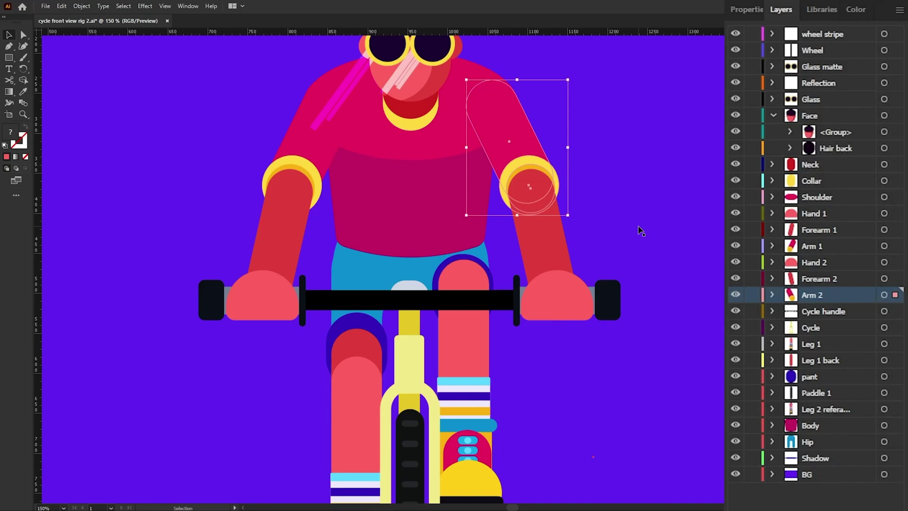
{"action": "scroll", "coordinate": [640, 231], "scroll_direction": "up", "scroll_amount": 3}
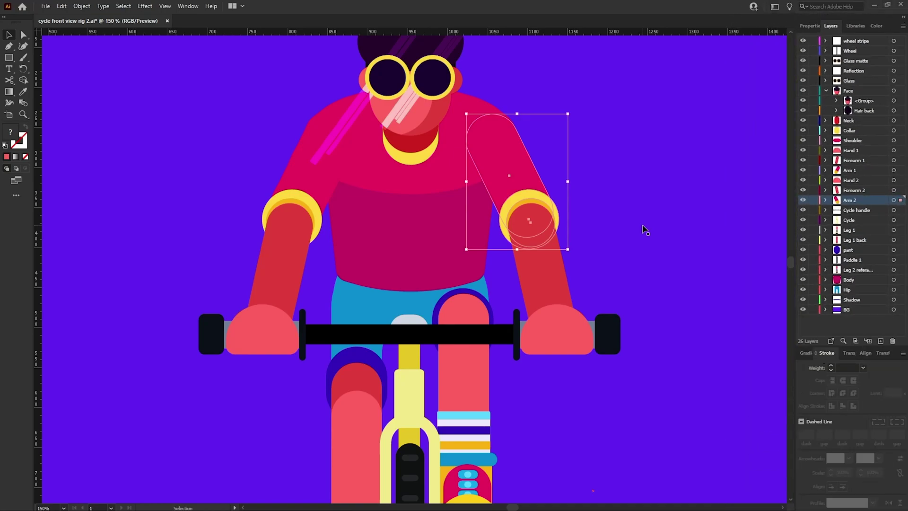
Check the separation of both legs, the back leg piece and the pant by shifting them and undoing the moves
{"action": "scroll", "coordinate": [645, 229], "scroll_direction": "down", "scroll_amount": 5}
{"action": "left_click_drag", "start_coordinate": [479, 328], "coordinate": [648, 382]}
{"action": "key", "text": "a"}
{"action": "left_click_drag", "start_coordinate": [612, 274], "coordinate": [531, 279]}
{"action": "key", "text": "ctrl+z"}
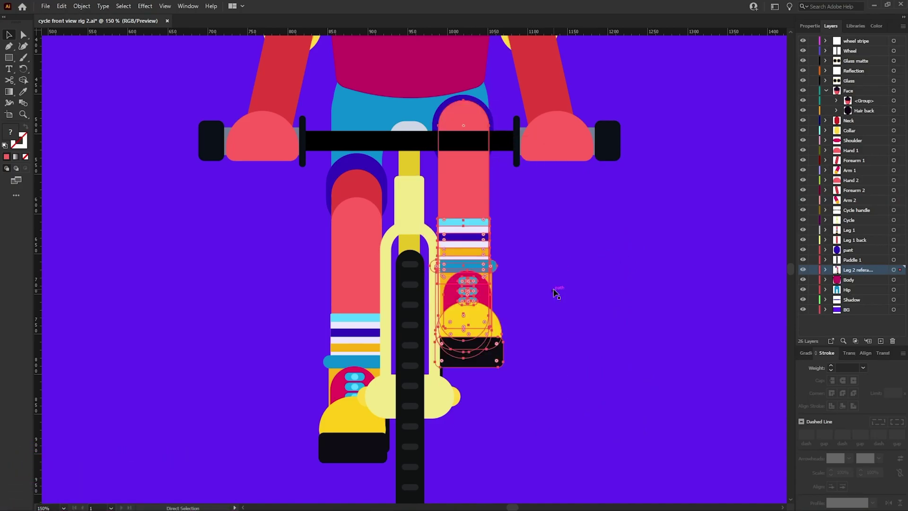
{"action": "scroll", "coordinate": [544, 291], "scroll_direction": "up", "scroll_amount": 1}
{"action": "left_click_drag", "start_coordinate": [355, 286], "coordinate": [314, 283]}
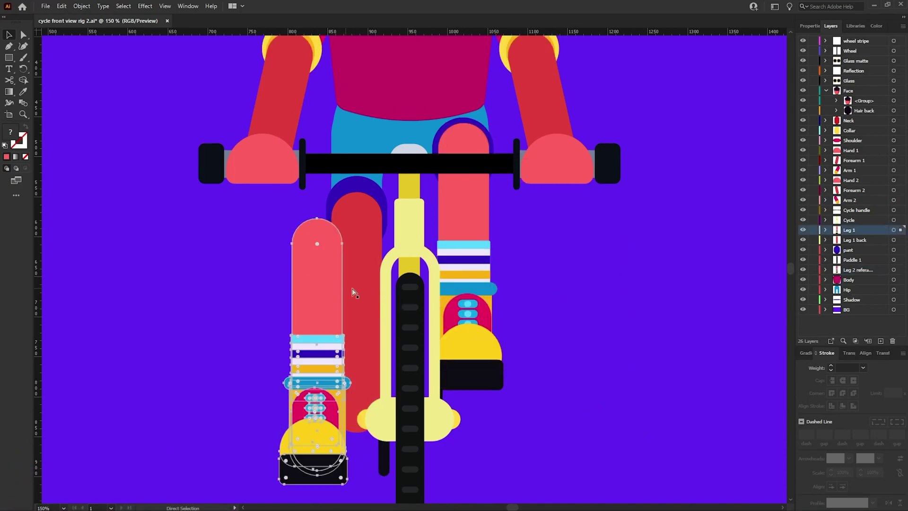
{"action": "key", "text": "ctrl+z"}
{"action": "left_click_drag", "start_coordinate": [356, 201], "coordinate": [257, 193]}
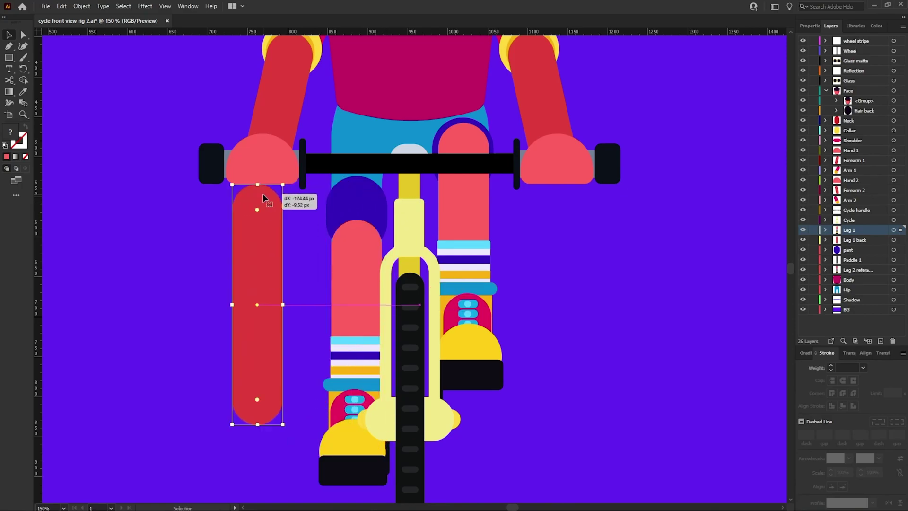
{"action": "key", "text": "ctrl+z"}
{"action": "left_click", "coordinate": [354, 188]}
{"action": "key", "text": "ctrl+z"}
{"action": "scroll", "coordinate": [364, 152], "scroll_direction": "up", "scroll_amount": 2}
{"action": "left_click_drag", "start_coordinate": [601, 324], "coordinate": [605, 344]}
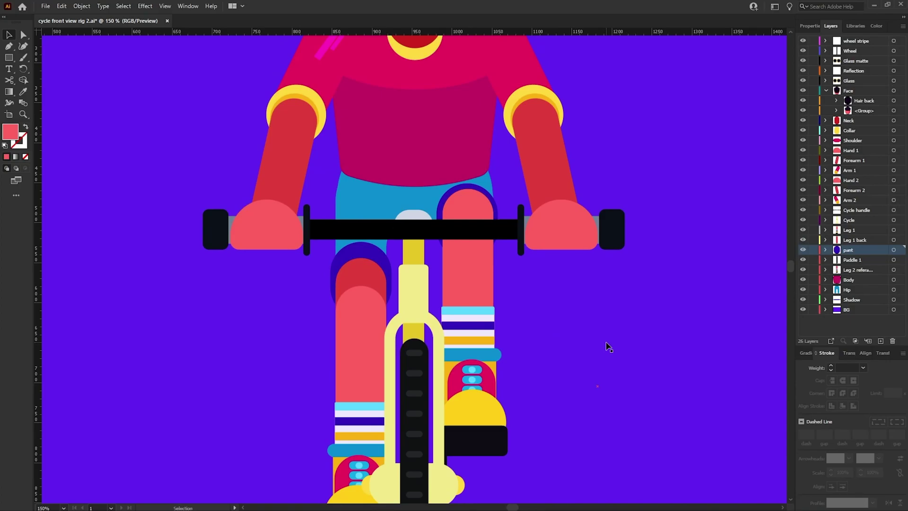
Move the Hair back sublayer below the group inside the Face layer
{"action": "scroll", "coordinate": [610, 346], "scroll_direction": "up", "scroll_amount": 5}
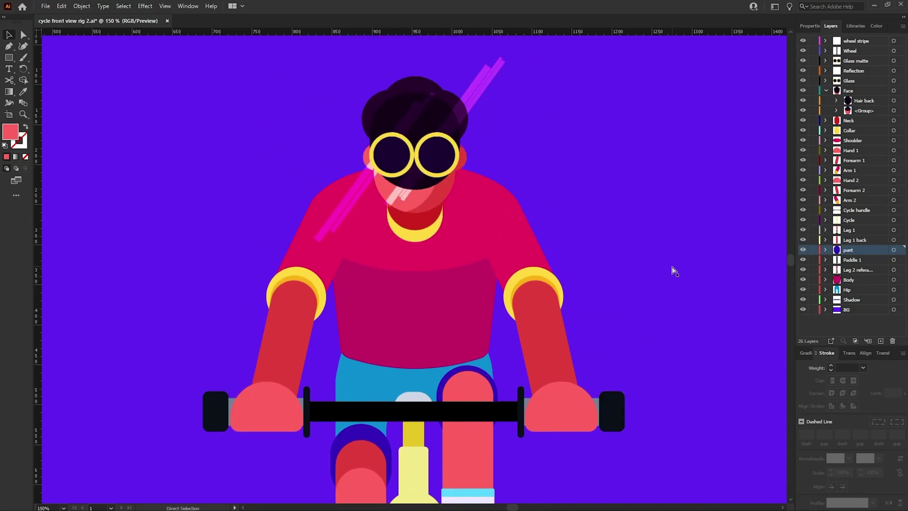
{"action": "left_click_drag", "start_coordinate": [864, 100], "coordinate": [874, 116]}
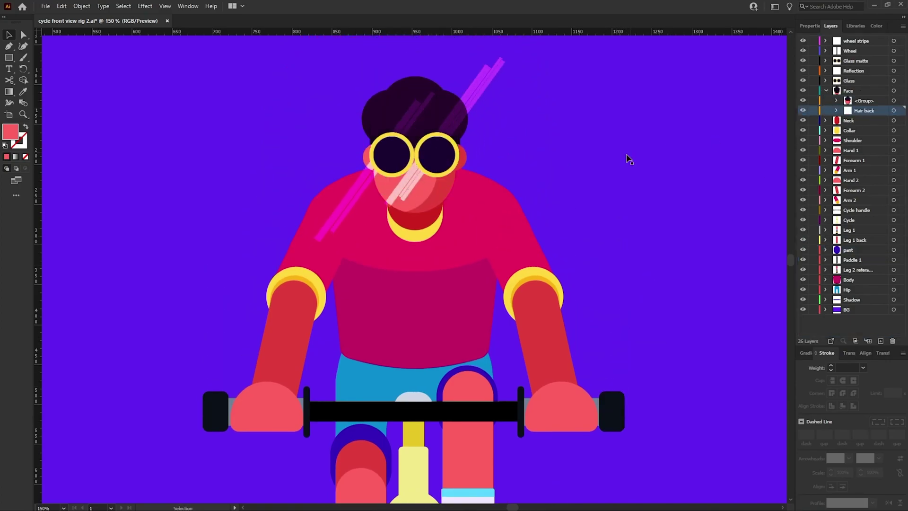
{"action": "left_click", "coordinate": [623, 158]}
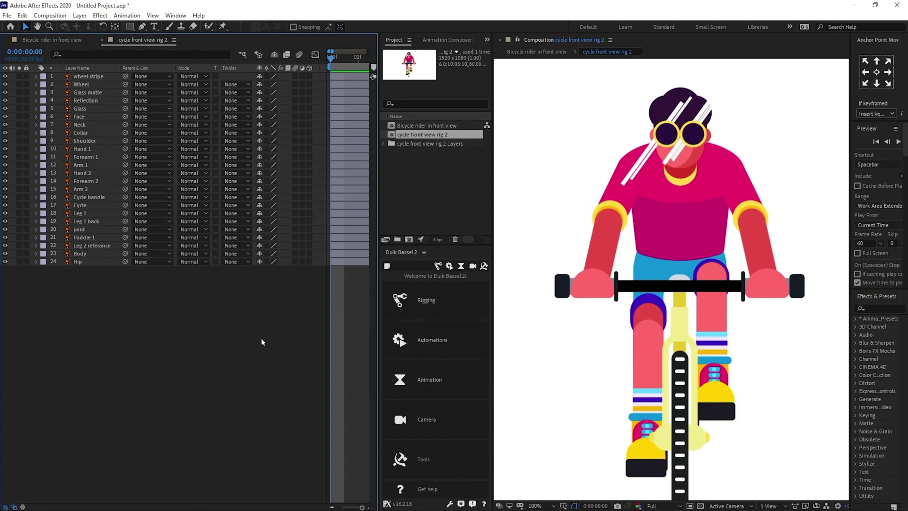
In After Effects, create a Duik Bassel arm structure from the Arm 1, Forearm 1 and Hand 1 layers
{"action": "left_click", "coordinate": [81, 164]}
{"action": "left_click", "coordinate": [86, 150], "text": "shift"}
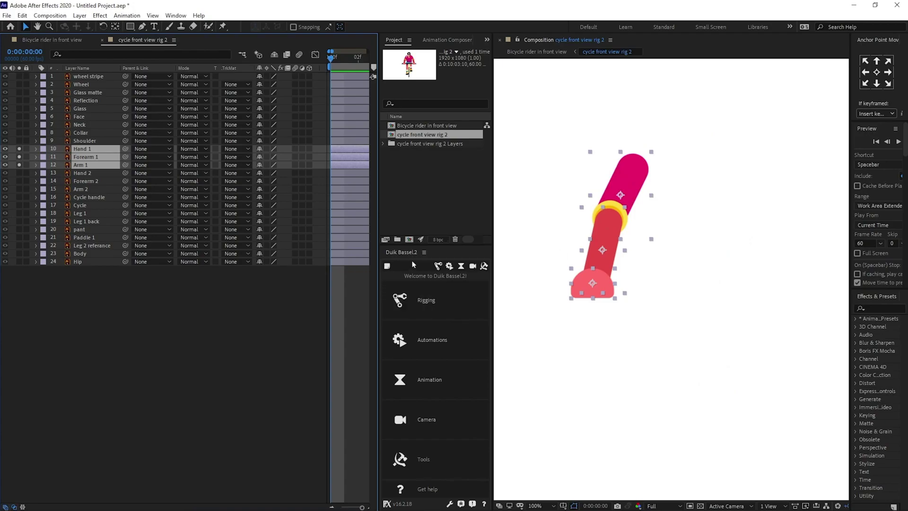
{"action": "left_click", "coordinate": [437, 266]}
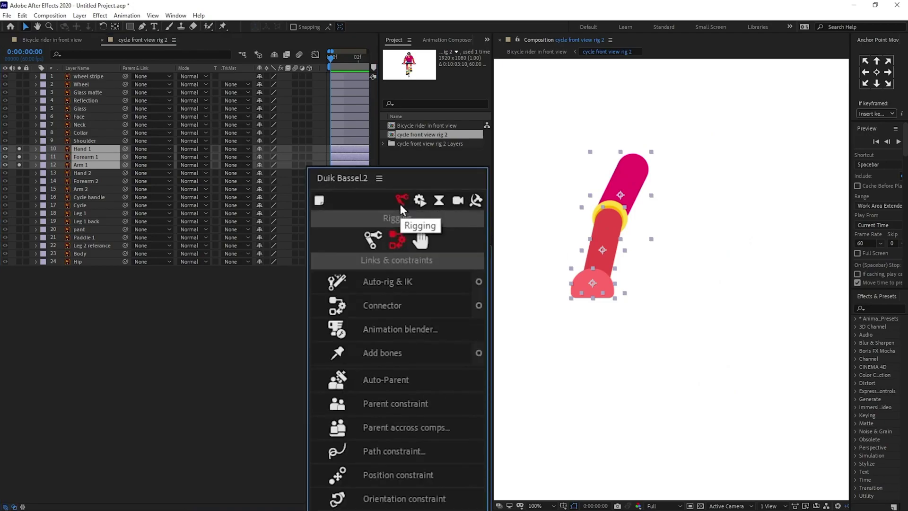
{"action": "left_click", "coordinate": [373, 243]}
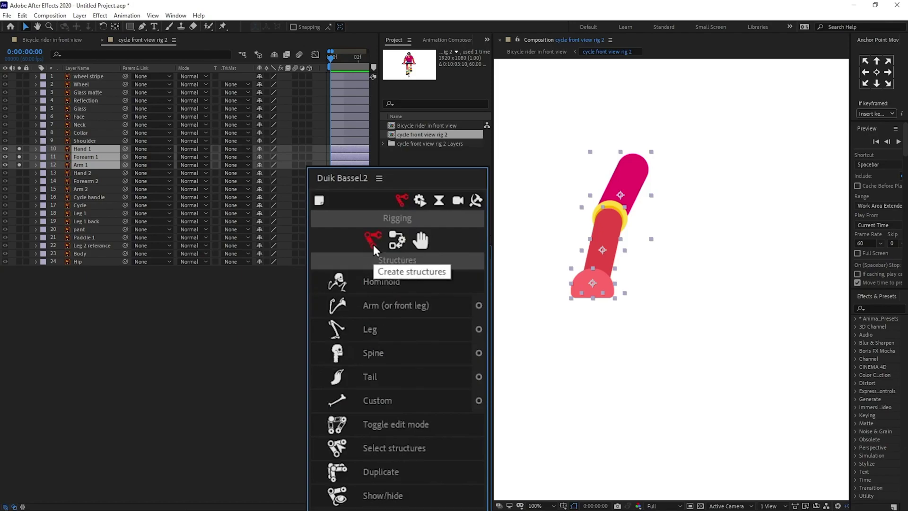
{"action": "left_click", "coordinate": [364, 307]}
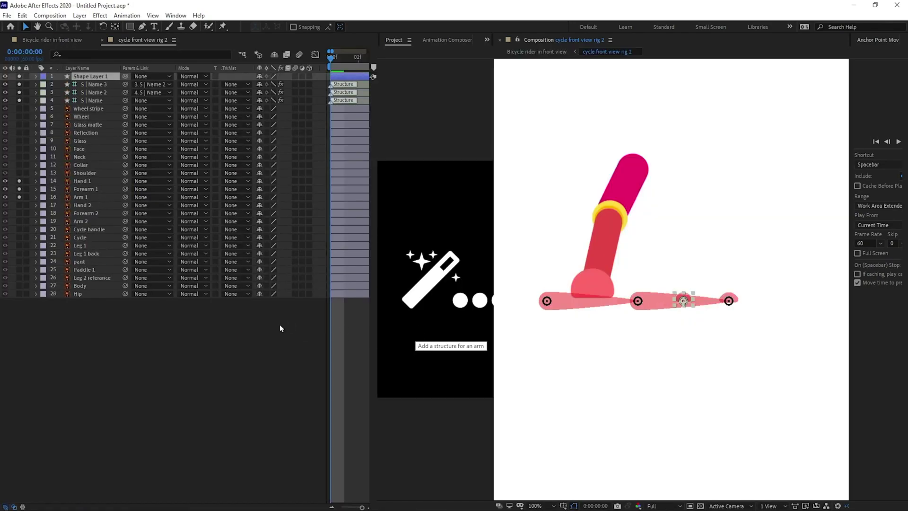
Move the new arm structure layers in the stack to directly above the Hand 1 layer
{"action": "left_click", "coordinate": [94, 78], "text": "shift"}
{"action": "left_click_drag", "start_coordinate": [98, 101], "coordinate": [94, 180]}
{"action": "left_click", "coordinate": [180, 347]}
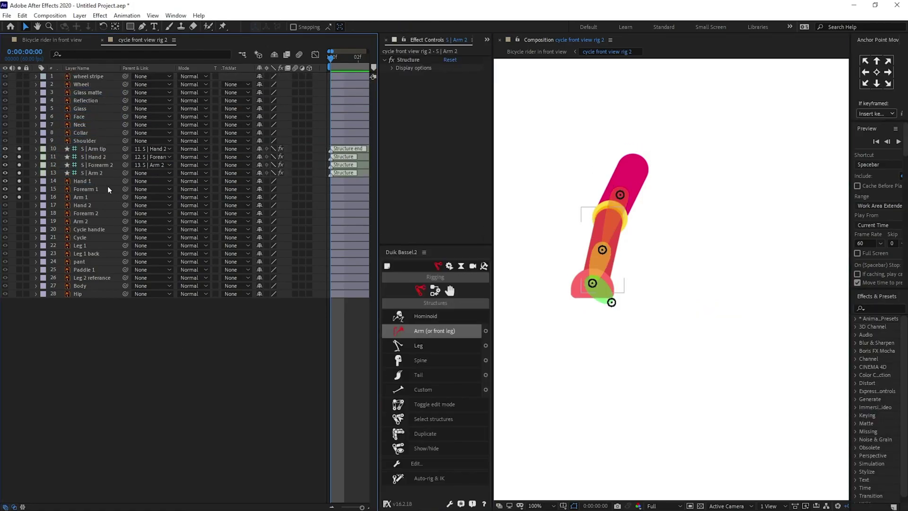
Place the arm structure's upper joint at the top of the arm and the forearm joint at the elbow
{"action": "left_click", "coordinate": [104, 171]}
{"action": "scroll", "coordinate": [695, 228], "scroll_direction": "up", "scroll_amount": 1}
{"action": "left_click_drag", "start_coordinate": [685, 207], "coordinate": [716, 340]}
{"action": "left_click_drag", "start_coordinate": [600, 243], "coordinate": [627, 181]}
{"action": "left_click", "coordinate": [589, 318]}
{"action": "left_click_drag", "start_coordinate": [592, 291], "coordinate": [577, 290]}
Place the hand joint at the wrist and the Arm tip joint at the lower edge of the hand
{"action": "left_click", "coordinate": [559, 358]}
{"action": "left_click_drag", "start_coordinate": [559, 358], "coordinate": [548, 409]}
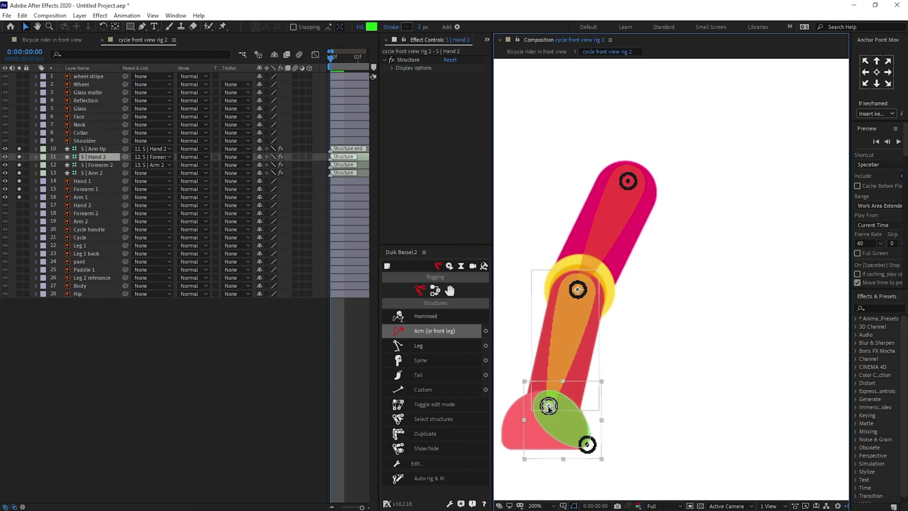
{"action": "left_click", "coordinate": [103, 149]}
{"action": "left_click_drag", "start_coordinate": [587, 446], "coordinate": [551, 452]}
{"action": "left_click", "coordinate": [550, 449]}
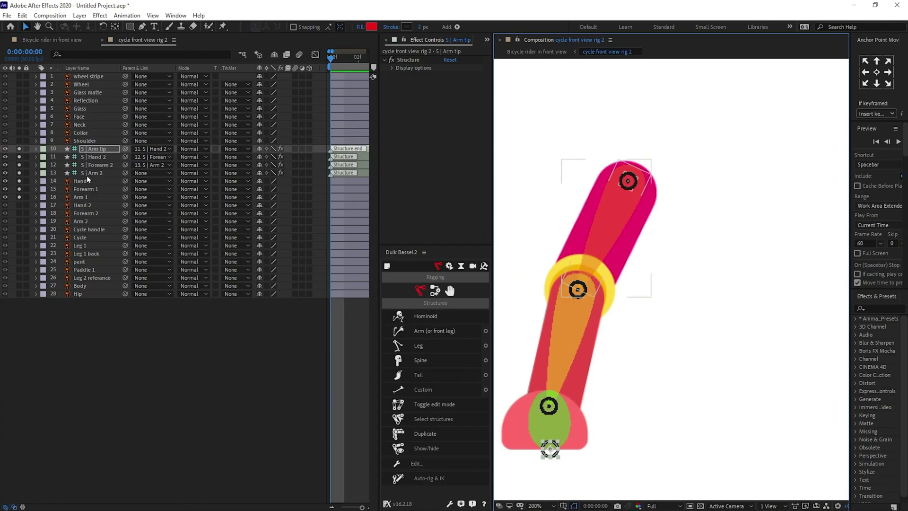
Parent the Arm 1, Forearm 1 and Hand 1 artwork layers to their matching arm structure layers
{"action": "left_click", "coordinate": [86, 197]}
{"action": "left_click_drag", "start_coordinate": [126, 197], "coordinate": [95, 173]}
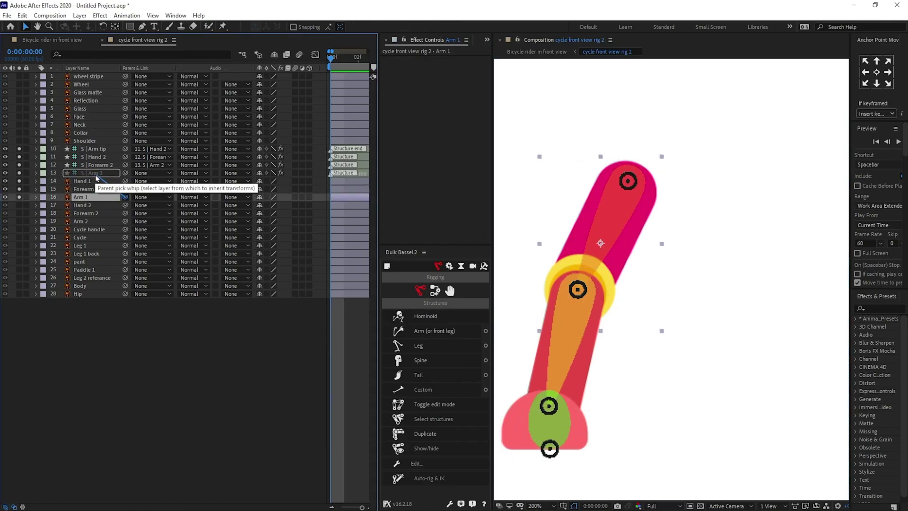
{"action": "left_click", "coordinate": [101, 189]}
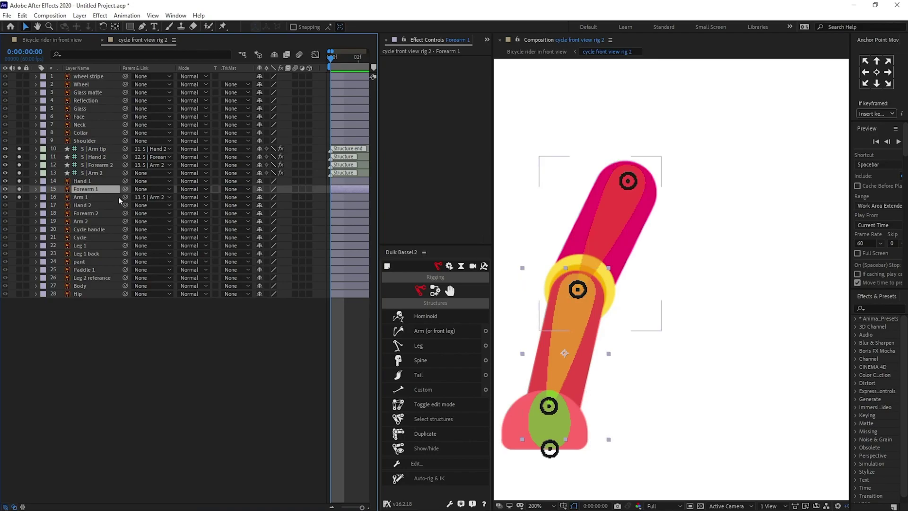
{"action": "left_click_drag", "start_coordinate": [125, 189], "coordinate": [93, 156]}
{"action": "left_click", "coordinate": [99, 183]}
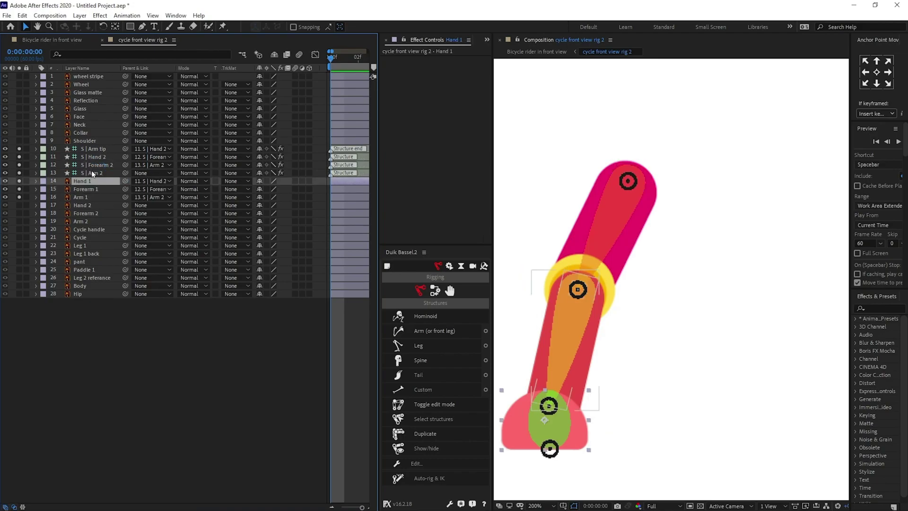
Run Auto-rig & IK on the four arm structure layers and collapse the resulting hand controller's properties
{"action": "left_click", "coordinate": [92, 172]}
{"action": "left_click", "coordinate": [96, 149], "text": "shift"}
{"action": "left_click", "coordinate": [435, 290]}
{"action": "left_click", "coordinate": [418, 317]}
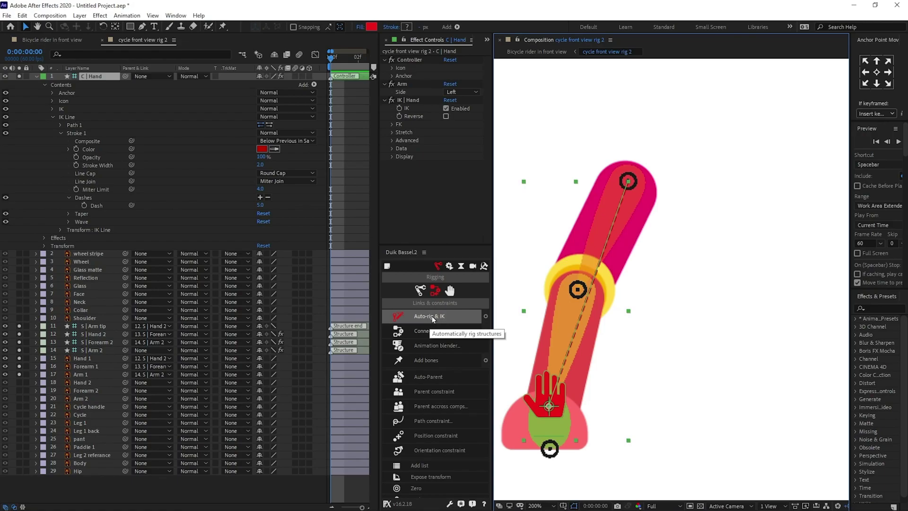
{"action": "left_click", "coordinate": [36, 77]}
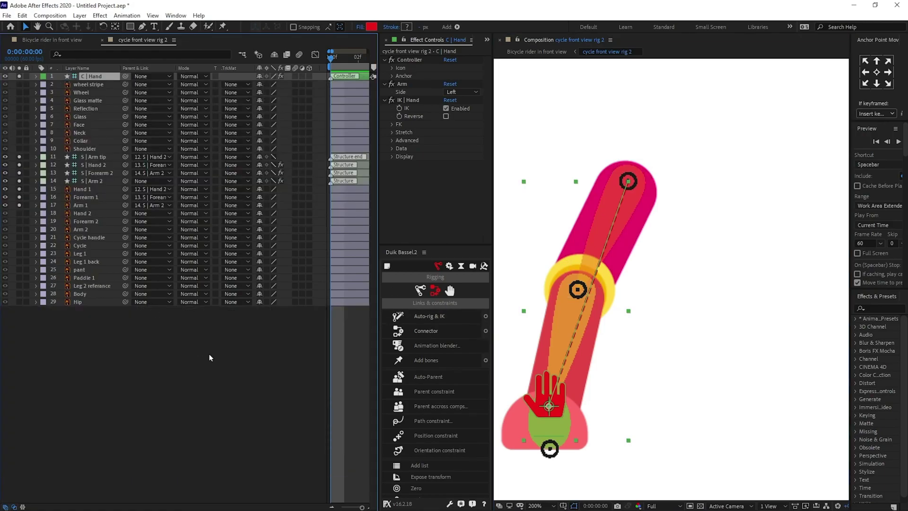
Parent the S | Arm 2 structure layer to the Shoulder layer
{"action": "left_click", "coordinate": [94, 156]}
{"action": "left_click", "coordinate": [92, 181], "text": "shift"}
{"action": "left_click", "coordinate": [107, 180]}
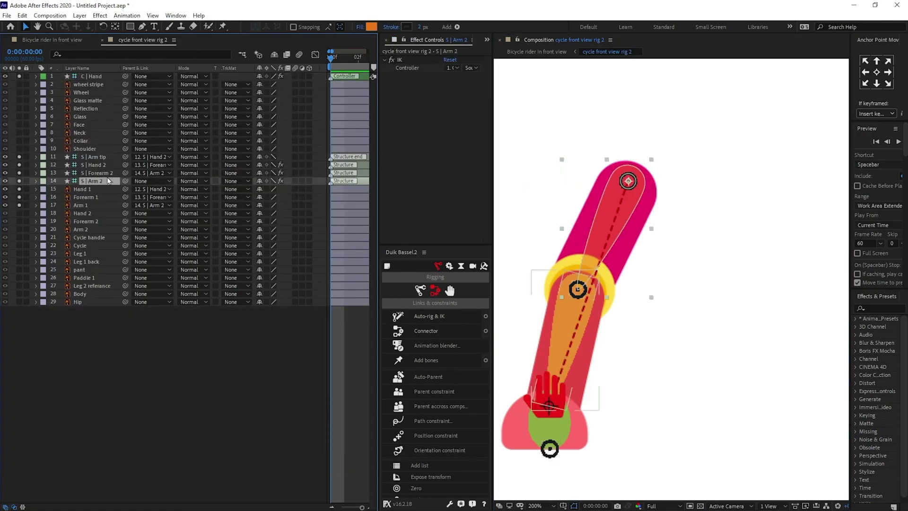
{"action": "left_click_drag", "start_coordinate": [125, 181], "coordinate": [86, 148]}
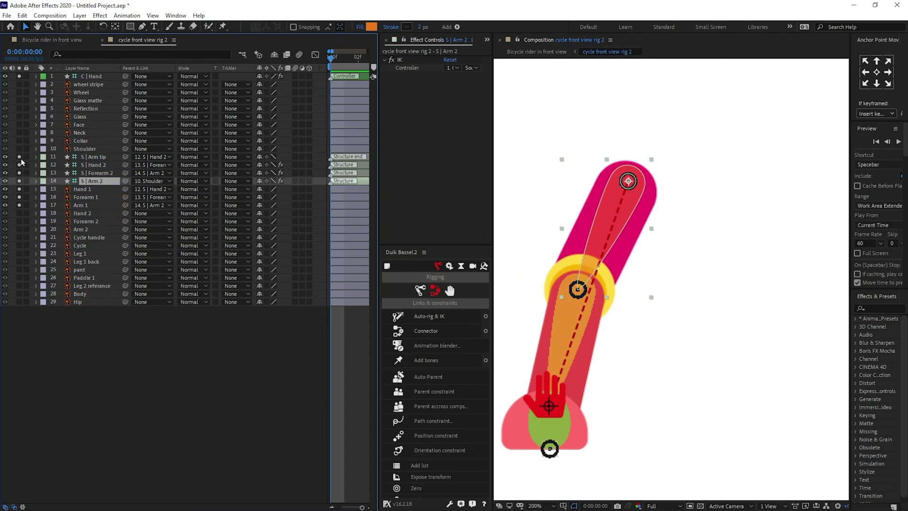
Turn off solo for the C | Hand controller, arm structure and arm artwork layers to show the whole character
{"action": "left_click", "coordinate": [19, 77]}
{"action": "left_click", "coordinate": [21, 200]}
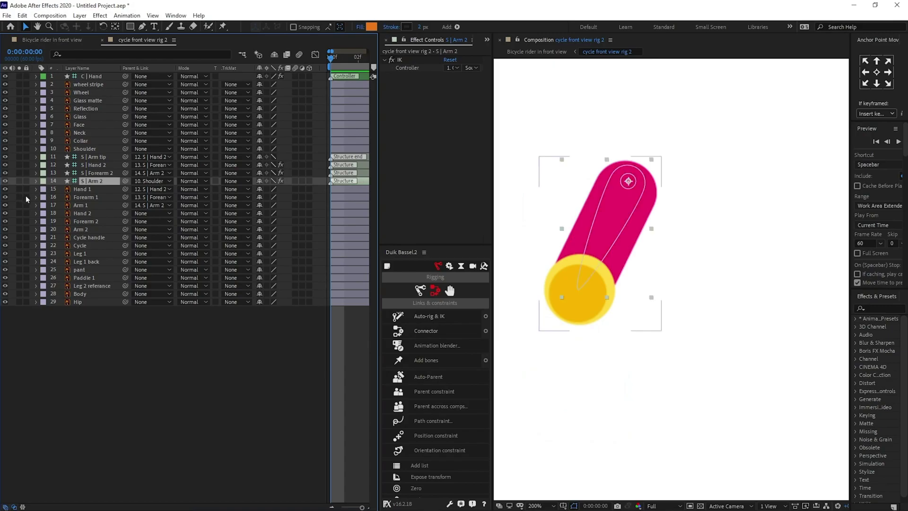
{"action": "left_click", "coordinate": [22, 199]}
Try moving the Shoulder layer to test the arm rig, and undo the move
{"action": "left_click", "coordinate": [93, 148]}
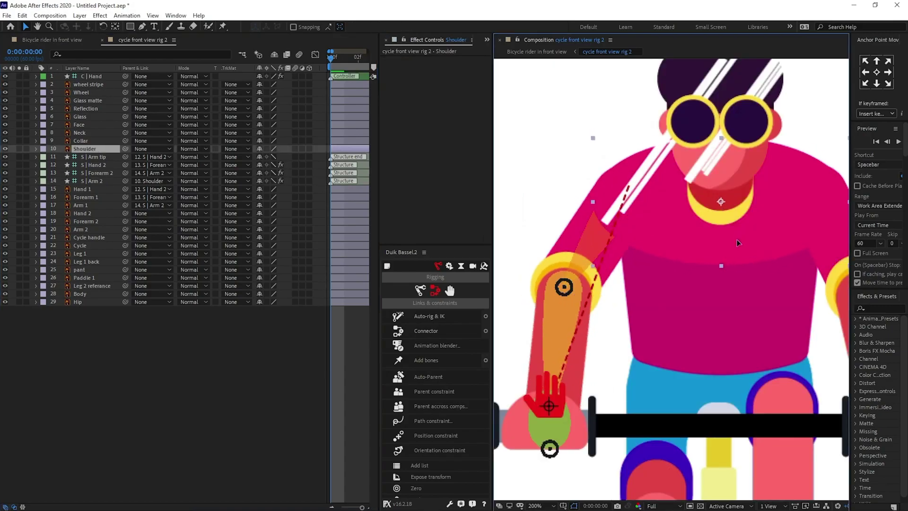
{"action": "key", "text": "ctrl+z"}
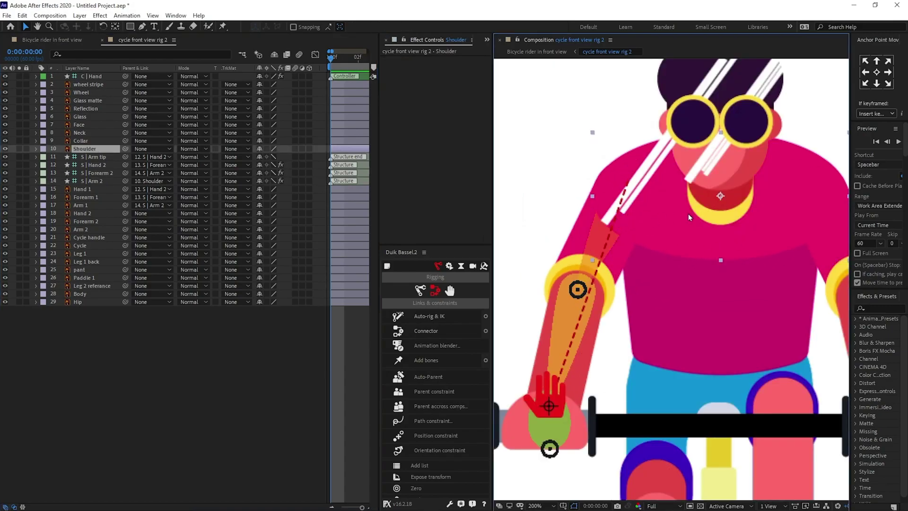
Hide the four arm structure layers, mark them shy and remove shy layers from the timeline
{"action": "left_click", "coordinate": [95, 180]}
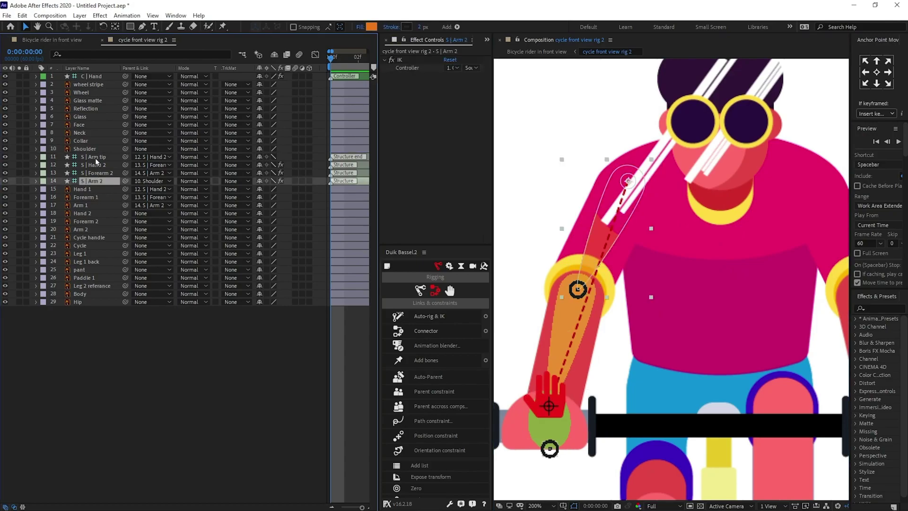
{"action": "left_click", "coordinate": [95, 158], "text": "shift"}
{"action": "left_click", "coordinate": [5, 181]}
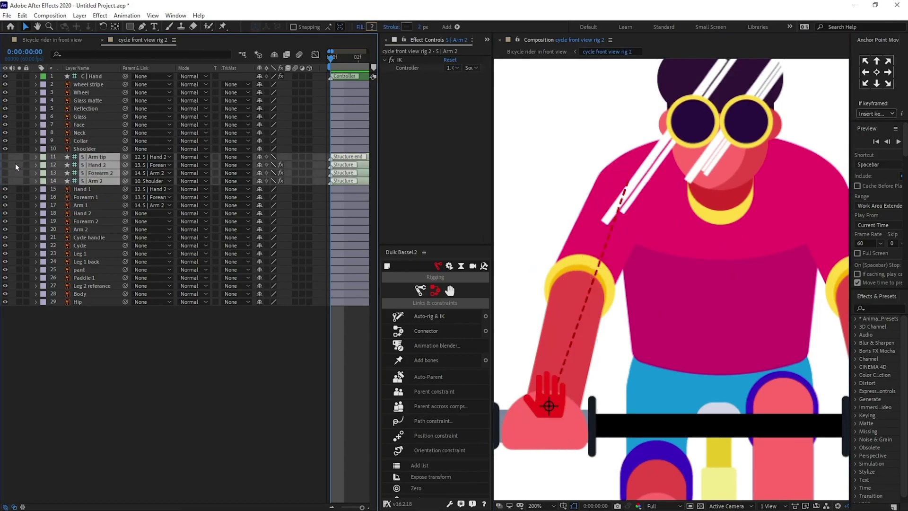
{"action": "left_click", "coordinate": [260, 181]}
{"action": "left_click", "coordinate": [275, 57]}
Hide the C | Hand controller and mark it shy
{"action": "left_click", "coordinate": [92, 77]}
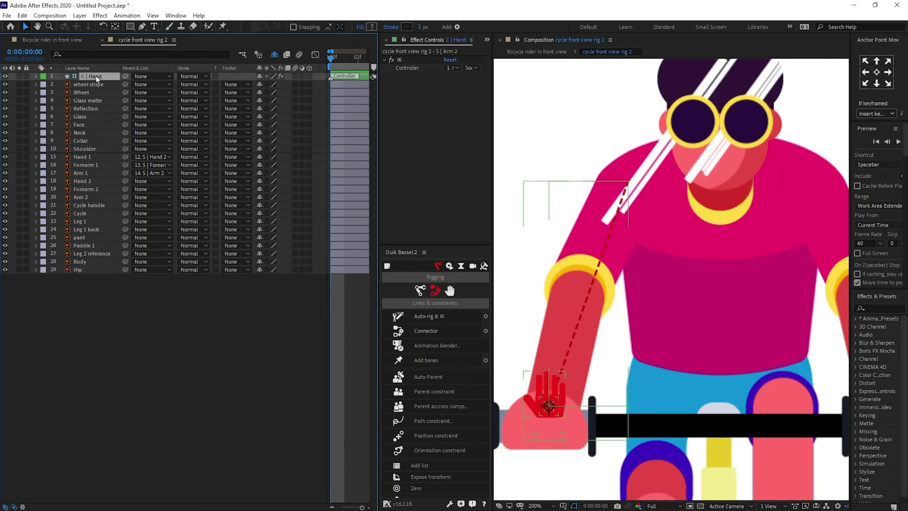
{"action": "left_click", "coordinate": [5, 76]}
{"action": "left_click", "coordinate": [259, 77]}
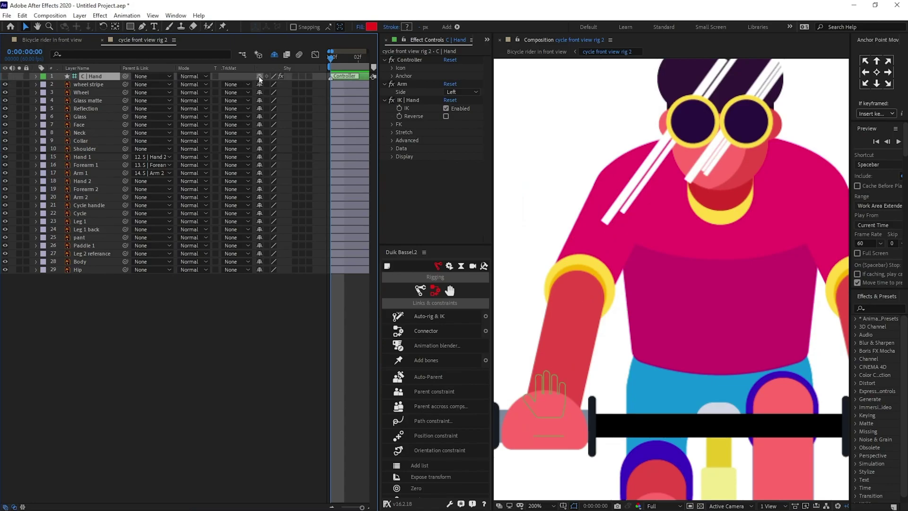
Solo the Arm 2, Forearm 2 and Hand 2 layers and fit an arm structure over them, ending at the hand's lower edge
{"action": "scroll", "coordinate": [639, 221], "scroll_direction": "down", "scroll_amount": 2}
{"action": "left_click", "coordinate": [734, 251]}
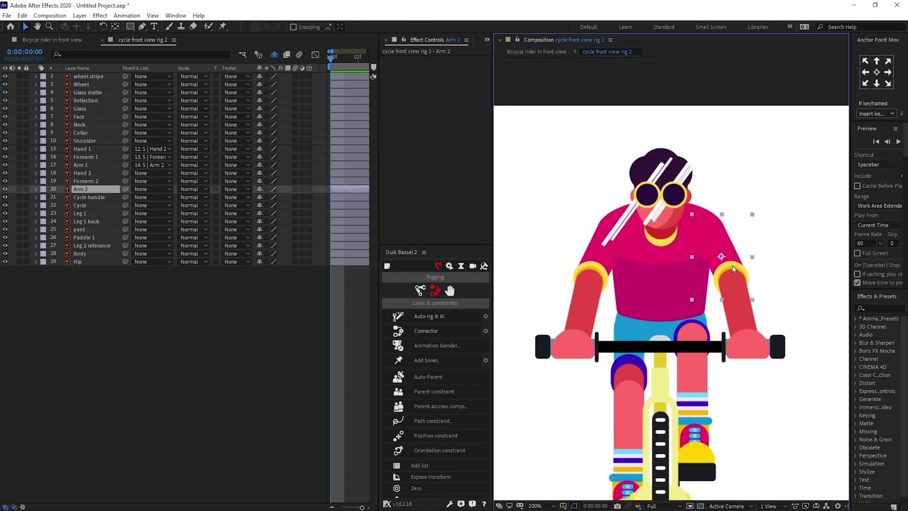
{"action": "left_click", "coordinate": [735, 314], "text": "shift"}
{"action": "left_click", "coordinate": [751, 359], "text": "shift"}
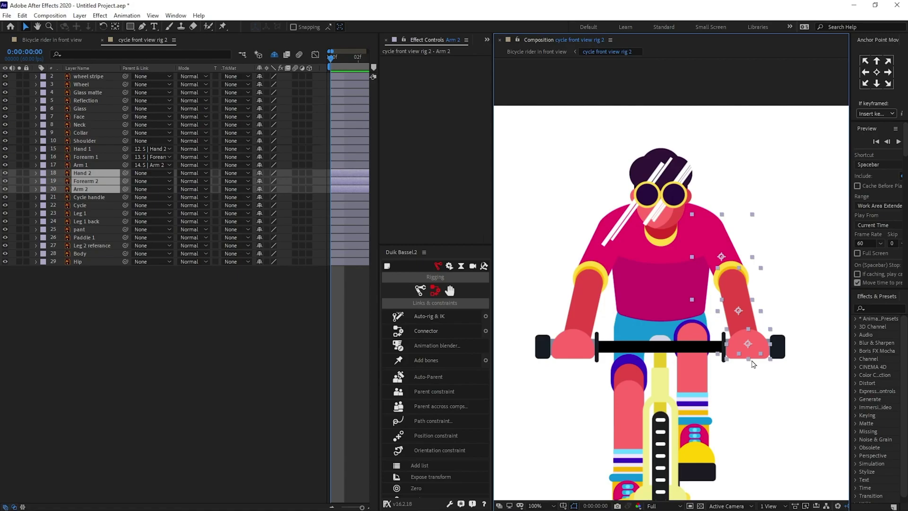
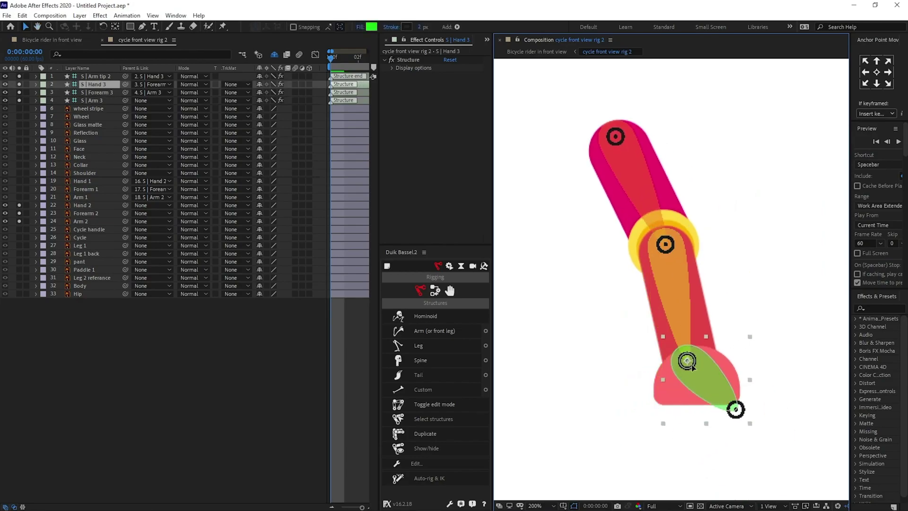
{"action": "left_click_drag", "start_coordinate": [742, 414], "coordinate": [699, 408]}
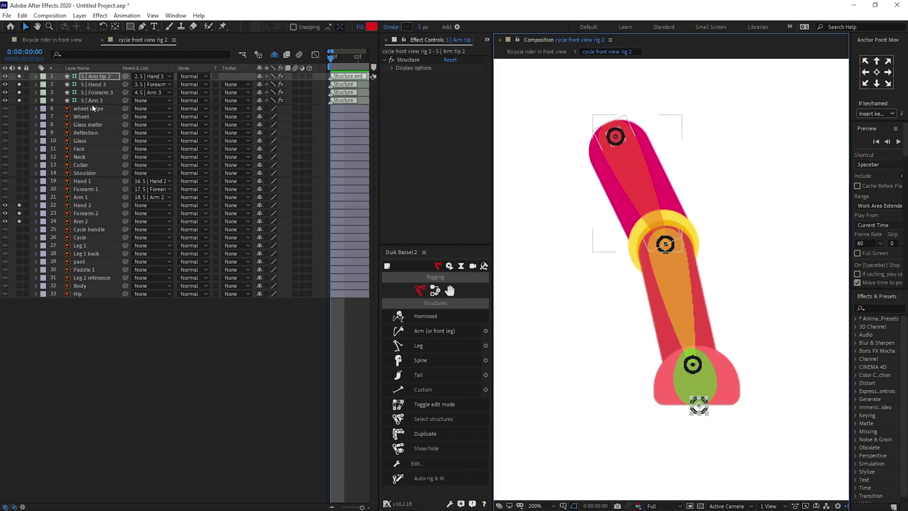
Move the new structure layers directly above Hand 2 and parent the Hand 2, Forearm 2 and Arm 2 artwork to their matching structures
{"action": "left_click", "coordinate": [92, 99]}
{"action": "left_click", "coordinate": [96, 84], "text": "shift"}
{"action": "left_click", "coordinate": [96, 78], "text": "shift"}
{"action": "left_click_drag", "start_coordinate": [96, 85], "coordinate": [88, 202]}
{"action": "left_click_drag", "start_coordinate": [125, 221], "coordinate": [89, 197]}
{"action": "left_click_drag", "start_coordinate": [125, 213], "coordinate": [93, 181]}
Run Auto-rig & IK on the second arm's four structure layers and collapse the new hand controller's properties
{"action": "left_click", "coordinate": [93, 197]}
{"action": "left_click", "coordinate": [96, 173], "text": "shift"}
{"action": "left_click", "coordinate": [435, 290]}
{"action": "left_click", "coordinate": [425, 315]}
{"action": "left_click", "coordinate": [36, 76]}
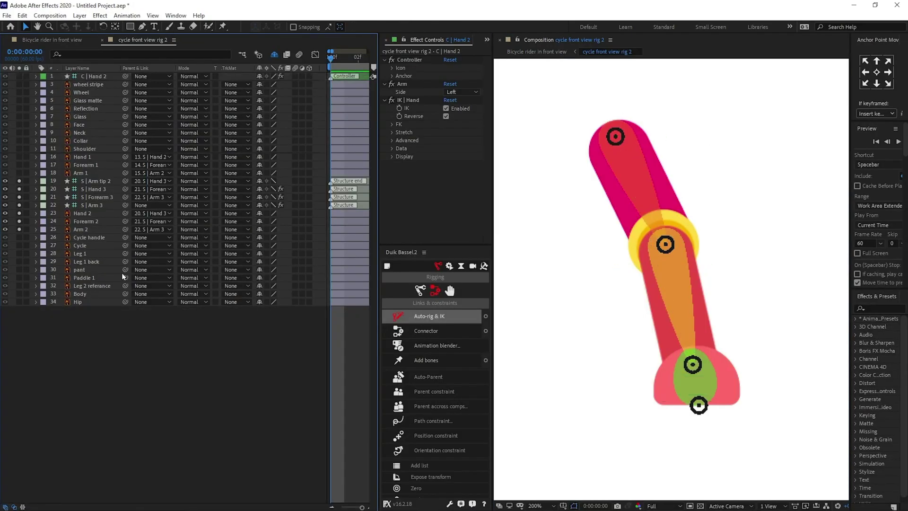
Hide the second arm's four structure layers, from S | Arm 3 to S | Arm tip 2, and mark them shy
{"action": "left_click", "coordinate": [92, 205]}
{"action": "left_click", "coordinate": [94, 181], "text": "shift"}
{"action": "left_click", "coordinate": [5, 204]}
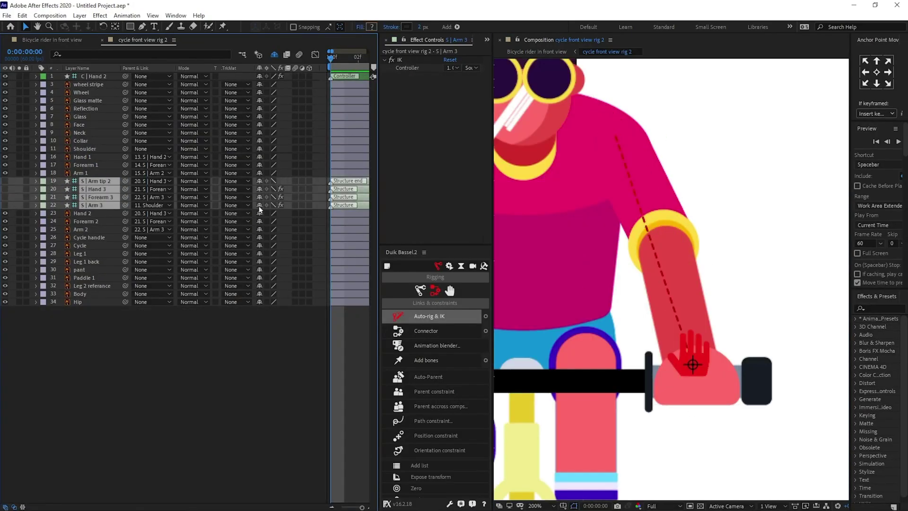
{"action": "left_click", "coordinate": [259, 205]}
Hide the C | Hand 2 controller and mark it shy
{"action": "scroll", "coordinate": [577, 241], "scroll_direction": "down", "scroll_amount": 1}
{"action": "left_click_drag", "start_coordinate": [577, 241], "coordinate": [634, 223]}
{"action": "left_click", "coordinate": [5, 76]}
{"action": "left_click", "coordinate": [259, 76]}
{"action": "left_click_drag", "start_coordinate": [710, 318], "coordinate": [716, 240]}
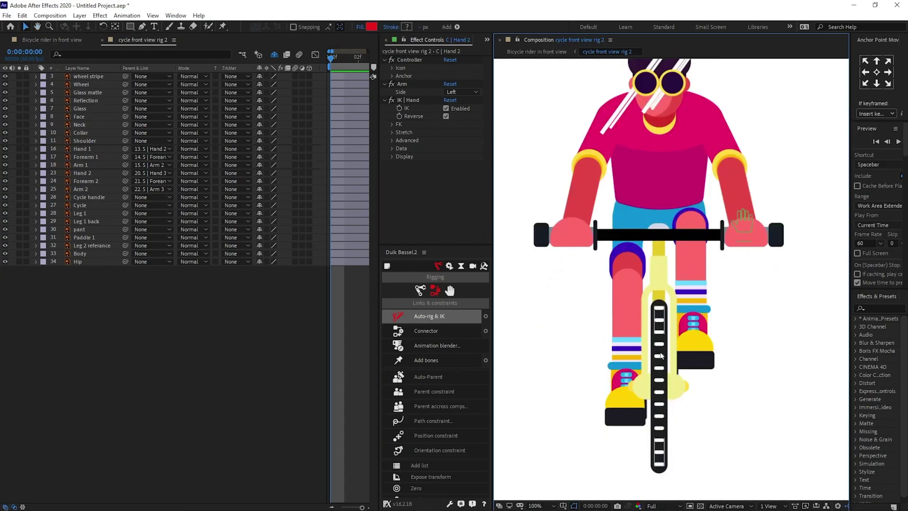
{"action": "left_click", "coordinate": [104, 323]}
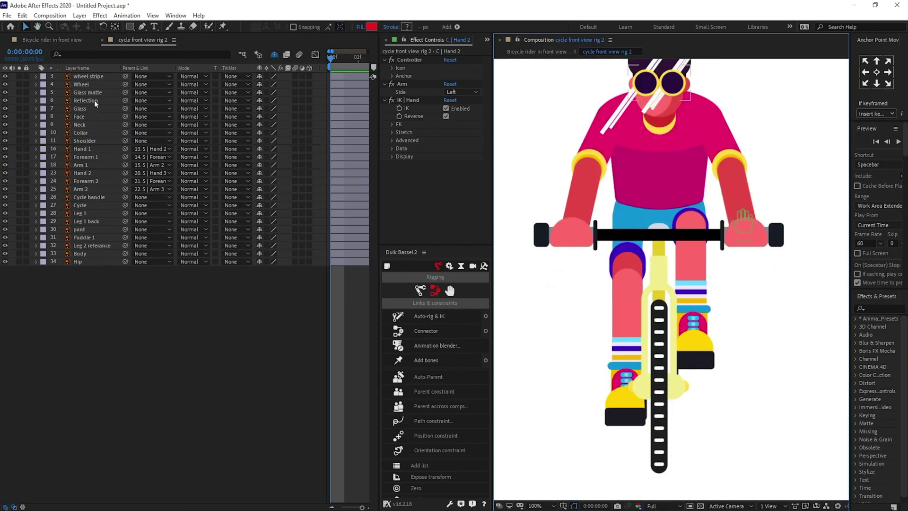
Pre-compose the wheel stripe and Wheel layers into a new composition named Wheel
{"action": "left_click", "coordinate": [88, 76]}
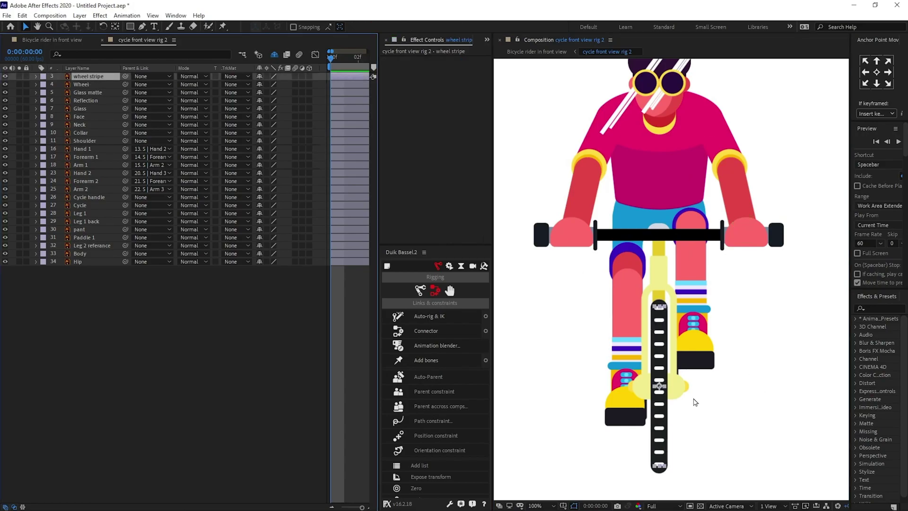
{"action": "left_click", "coordinate": [90, 84], "text": "ctrl"}
{"action": "right_click", "coordinate": [91, 84]}
{"action": "left_click", "coordinate": [147, 309]}
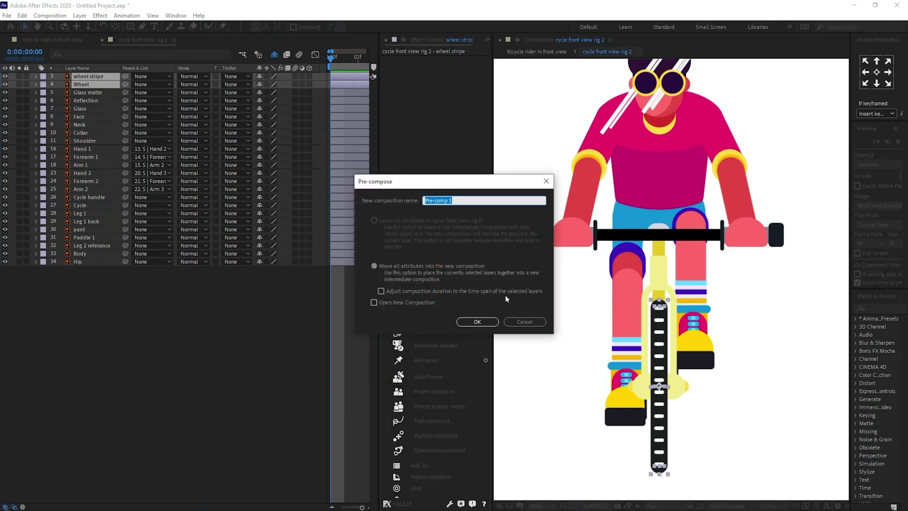
{"action": "type", "text": "Wheel"}
{"action": "key", "text": "Return"}
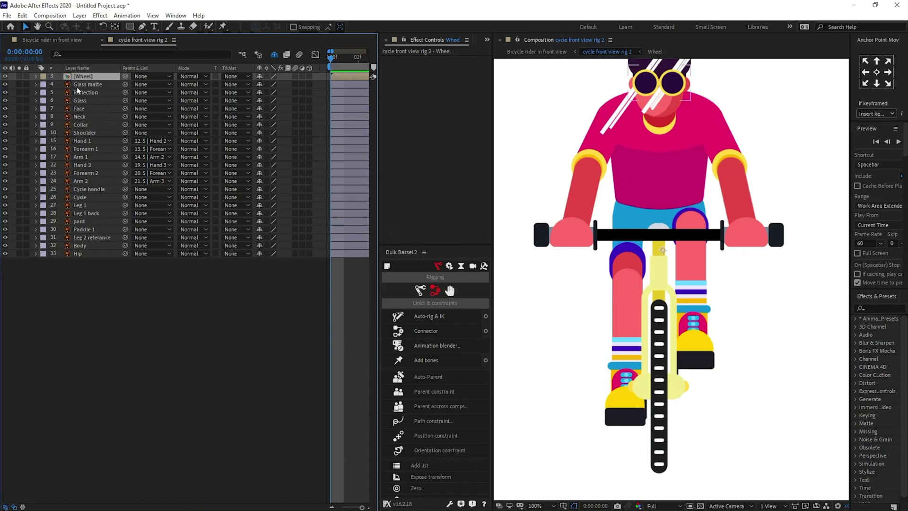
Collapse transformations on the Wheel pre-composition and move its anchor point to the bottom of the wheel
{"action": "left_click", "coordinate": [266, 76]}
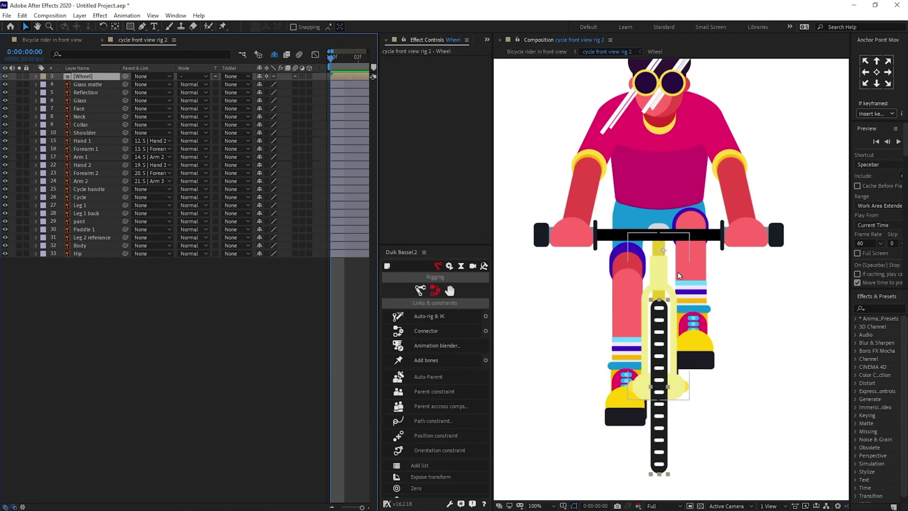
{"action": "key", "text": "y"}
{"action": "left_click_drag", "start_coordinate": [663, 249], "coordinate": [659, 474]}
Open the Wheel composition and set the wheel stripe layer's blending mode to Overlay
{"action": "double_click", "coordinate": [84, 76]}
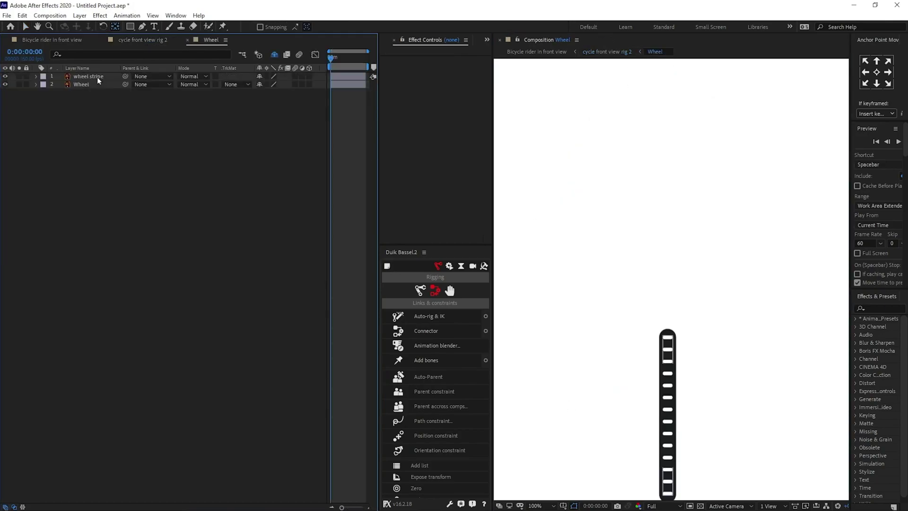
{"action": "left_click_drag", "start_coordinate": [665, 366], "coordinate": [638, 239]}
{"action": "left_click", "coordinate": [641, 237]}
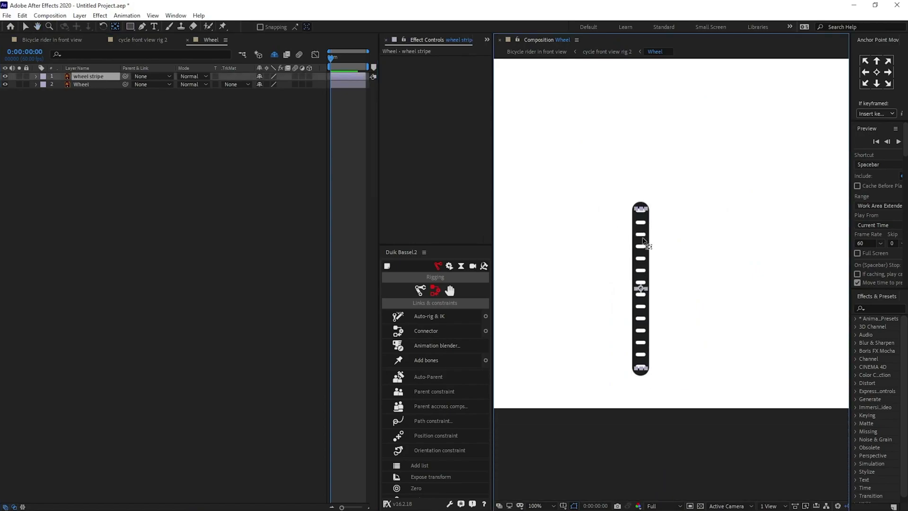
{"action": "left_click", "coordinate": [182, 79]}
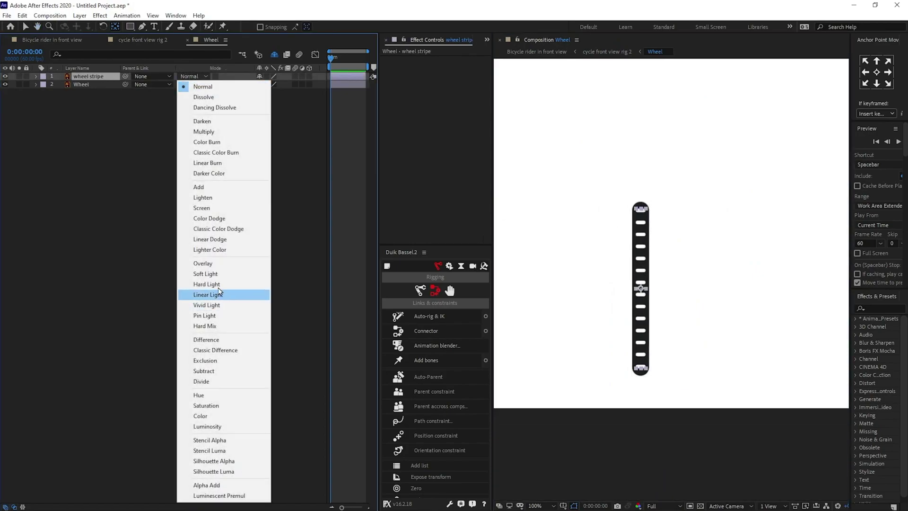
{"action": "left_click", "coordinate": [212, 263]}
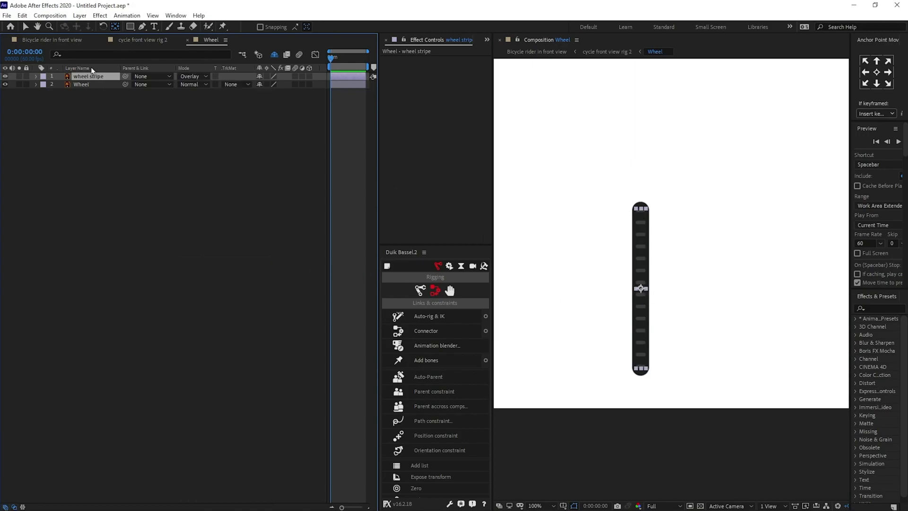
Duplicate the wheel stripe layer and move the copy straight up until its lowest stripe meets the original's top stripe
{"action": "key", "text": "ctrl+d"}
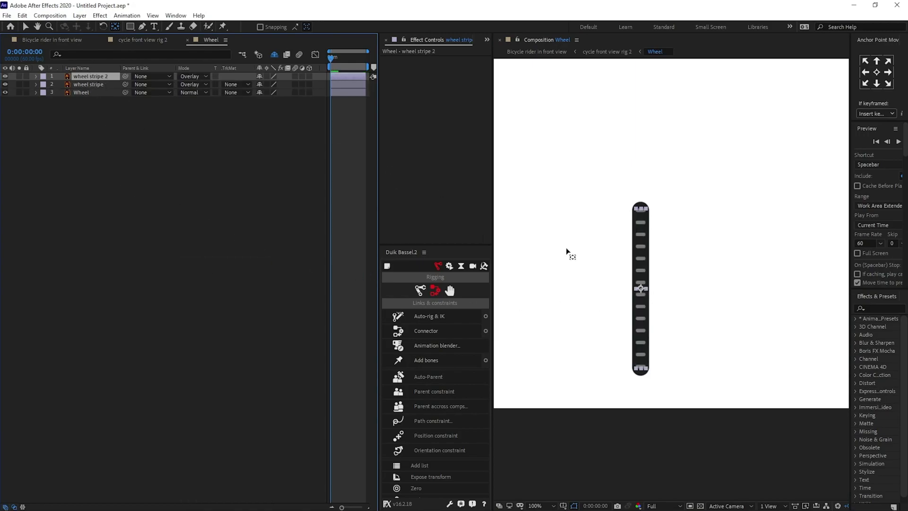
{"action": "key", "text": "v"}
{"action": "left_click_drag", "start_coordinate": [588, 254], "coordinate": [588, 321]}
{"action": "left_click_drag", "start_coordinate": [612, 355], "coordinate": [619, 135]}
{"action": "left_click_drag", "start_coordinate": [615, 278], "coordinate": [607, 191]}
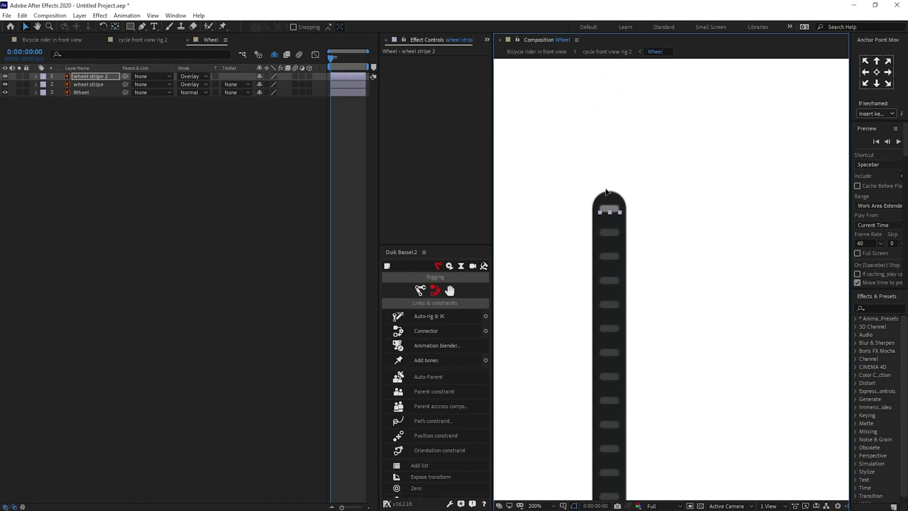
Show the rulers, place a horizontal guide at the wheel's top stripe and parent wheel stripe 2 to wheel stripe
{"action": "scroll", "coordinate": [610, 194], "scroll_direction": "up", "scroll_amount": 2}
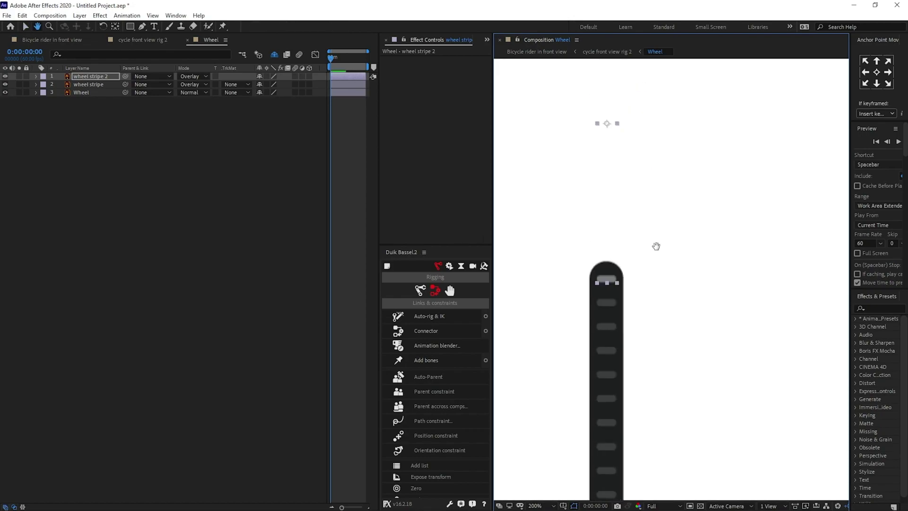
{"action": "key", "text": "ctrl+r"}
{"action": "left_click_drag", "start_coordinate": [655, 63], "coordinate": [629, 276]}
{"action": "scroll", "coordinate": [653, 265], "scroll_direction": "down", "scroll_amount": 1}
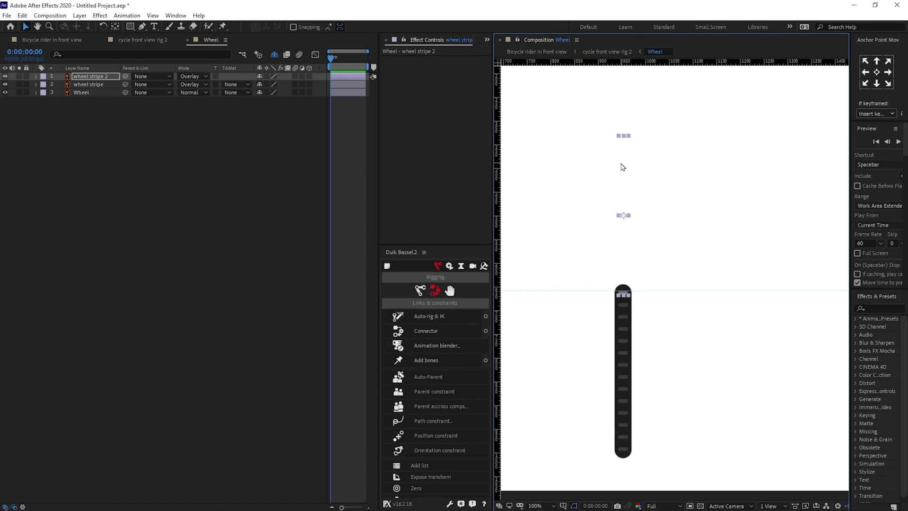
{"action": "left_click_drag", "start_coordinate": [125, 76], "coordinate": [94, 85]}
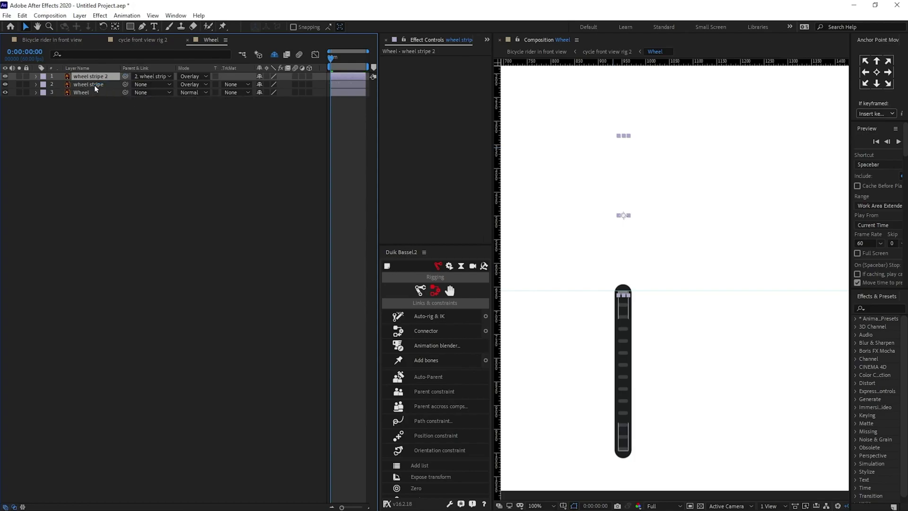
Add a Position keyframe to the wheel stripe layer at the start of the composition
{"action": "left_click", "coordinate": [104, 87]}
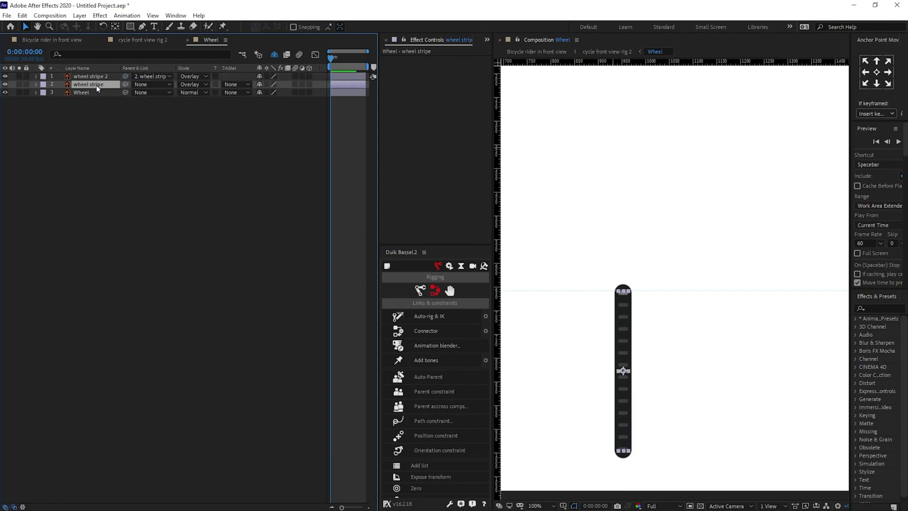
{"action": "key", "text": "p"}
{"action": "left_click", "coordinate": [60, 93]}
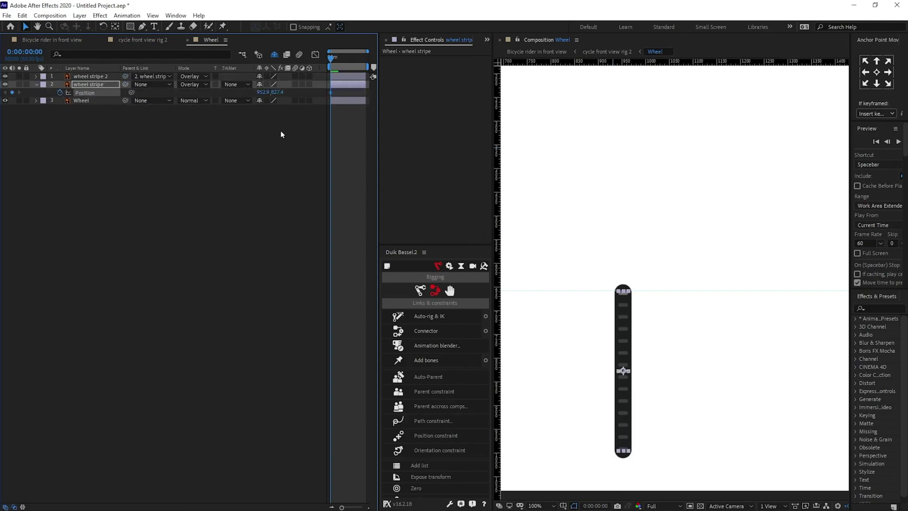
Widen the timeline area and move the current time to frame 10
{"action": "key", "text": "="}
{"action": "key", "text": "="}
{"action": "key", "text": "="}
{"action": "key", "text": "="}
{"action": "key", "text": "="}
{"action": "key", "text": "="}
{"action": "key", "text": "="}
{"action": "key", "text": "="}
{"action": "key", "text": "="}
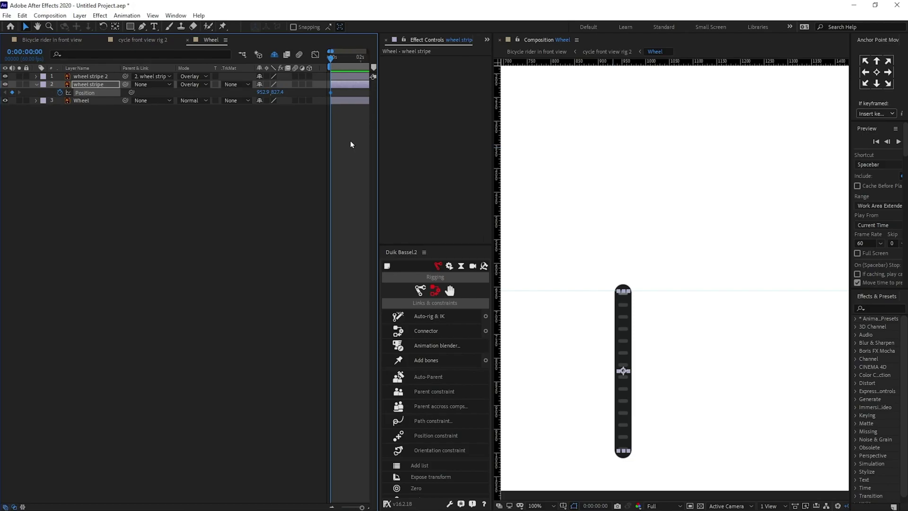
{"action": "left_click_drag", "start_coordinate": [378, 122], "coordinate": [462, 122]}
{"action": "left_click", "coordinate": [43, 53]}
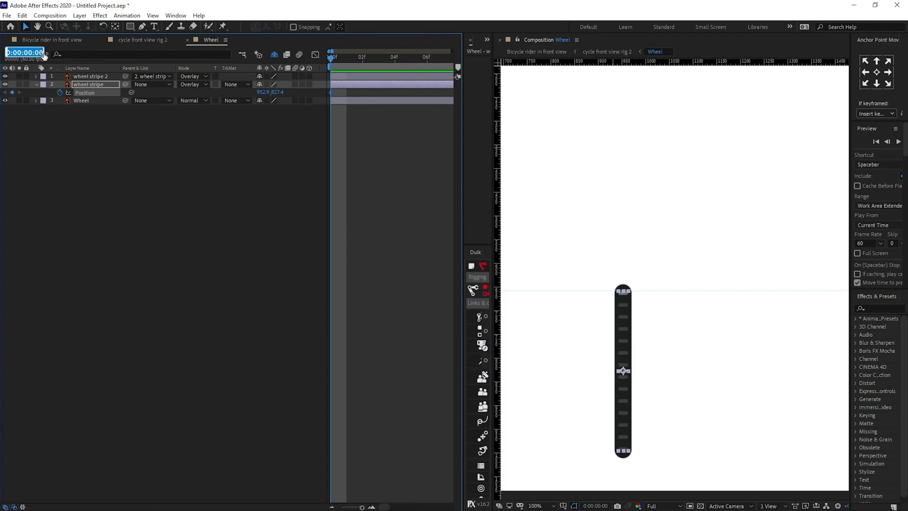
{"action": "type", "text": "+"}
{"action": "type", "text": "10"}
{"action": "key", "text": "Return"}
{"action": "key", "text": "minus"}
{"action": "key", "text": "minus"}
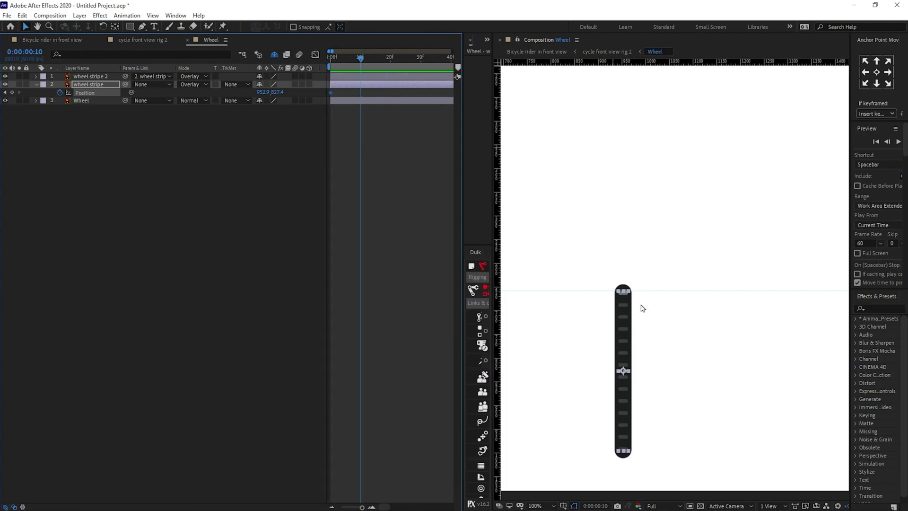
Keyframe the wheel stripe layer lower at frame 10, nudging it to Position 952.9, 1155.2 so the stripes line up with the guide
{"action": "left_click_drag", "start_coordinate": [628, 341], "coordinate": [618, 488]}
{"action": "scroll", "coordinate": [644, 394], "scroll_direction": "up", "scroll_amount": 1}
{"action": "key", "text": "space"}
{"action": "left_click_drag", "start_coordinate": [614, 361], "coordinate": [681, 350]}
{"action": "scroll", "coordinate": [657, 366], "scroll_direction": "up", "scroll_amount": 1}
{"action": "key", "text": "v"}
{"action": "key", "text": "Up"}
{"action": "key", "text": "Up"}
{"action": "key", "text": "Up"}
{"action": "key", "text": "Up"}
{"action": "key", "text": "Up"}
{"action": "key", "text": "Up"}
{"action": "key", "text": "Up"}
{"action": "key", "text": "Up"}
{"action": "key", "text": "Up"}
{"action": "key", "text": "Up"}
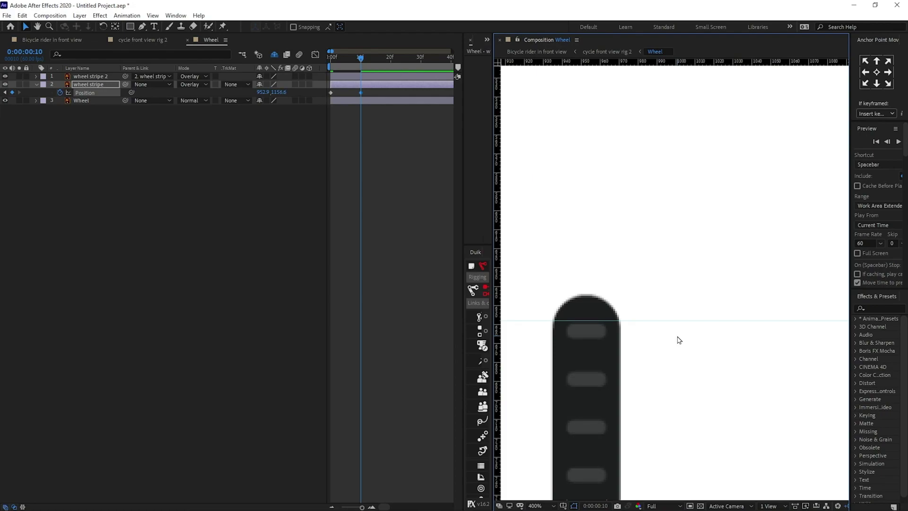
{"action": "scroll", "coordinate": [610, 331], "scroll_direction": "down", "scroll_amount": 6}
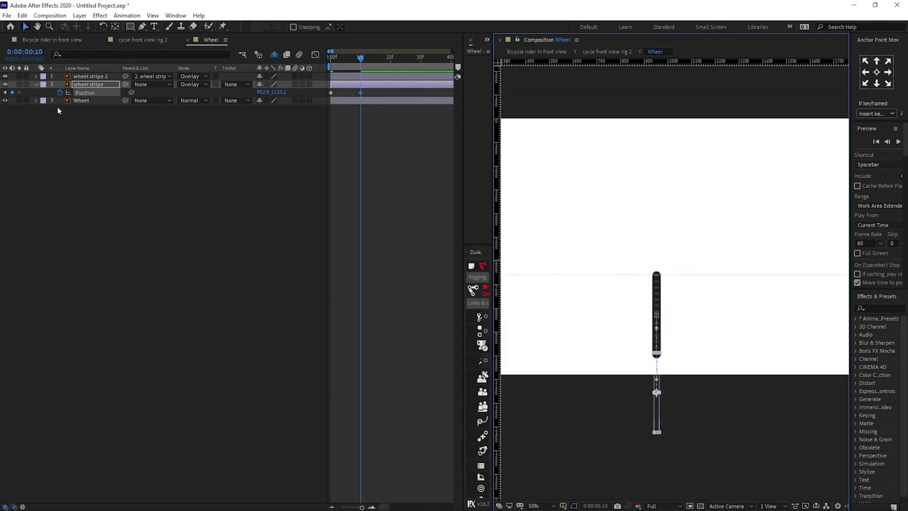
Add the expression loopIn()+loopOut()-value; to the wheel stripe layer's Position and return to the start of the composition
{"action": "left_click", "coordinate": [59, 92], "text": "alt"}
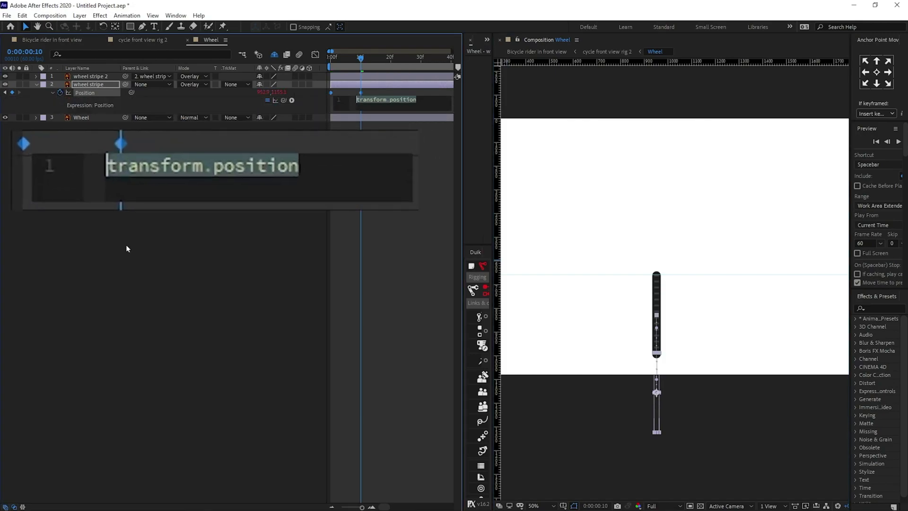
{"action": "type", "text": "loop"}
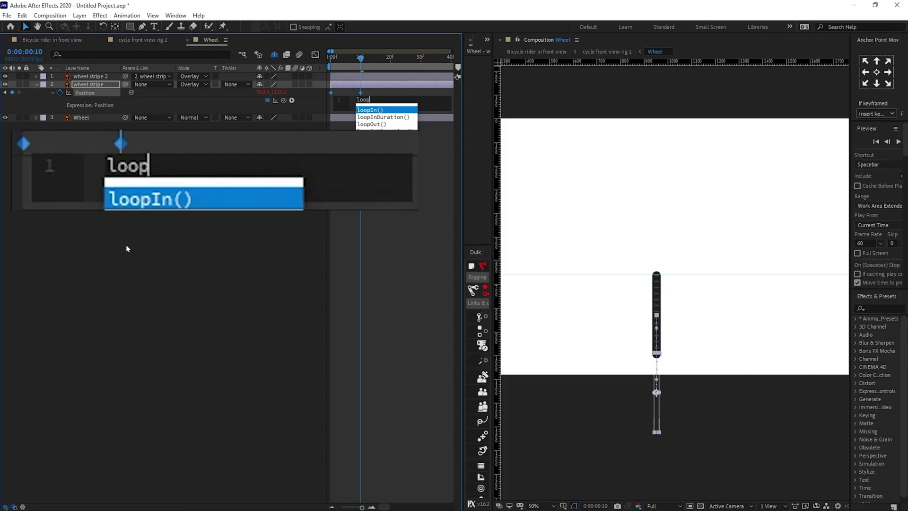
{"action": "key", "text": "Return"}
{"action": "type", "text": "+loop"}
{"action": "key", "text": "Return"}
{"action": "key", "text": "Right"}
{"action": "type", "text": "-value;"}
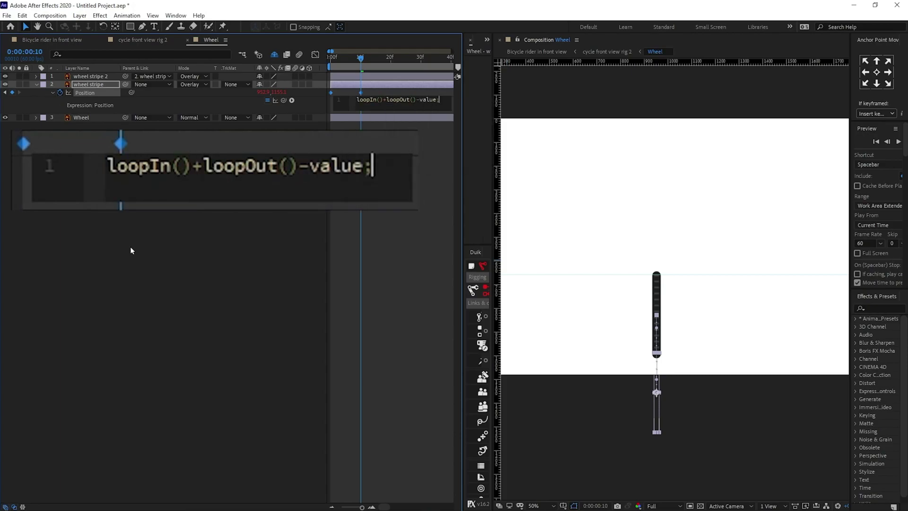
{"action": "left_click", "coordinate": [338, 89]}
{"action": "left_click", "coordinate": [332, 57]}
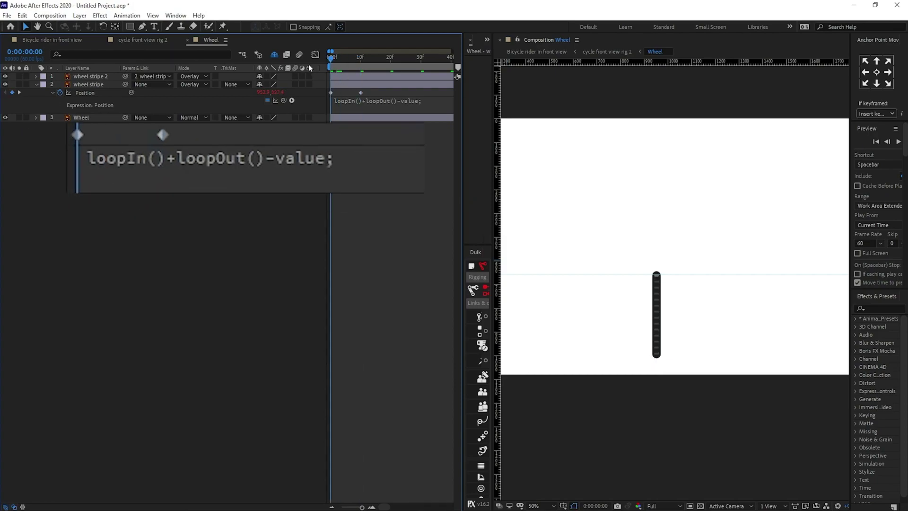
Duplicate the Wheel layer twice and place one copy directly above wheel stripe 2 and the other directly above wheel stripe
{"action": "left_click", "coordinate": [93, 118]}
{"action": "key", "text": "ctrl+d"}
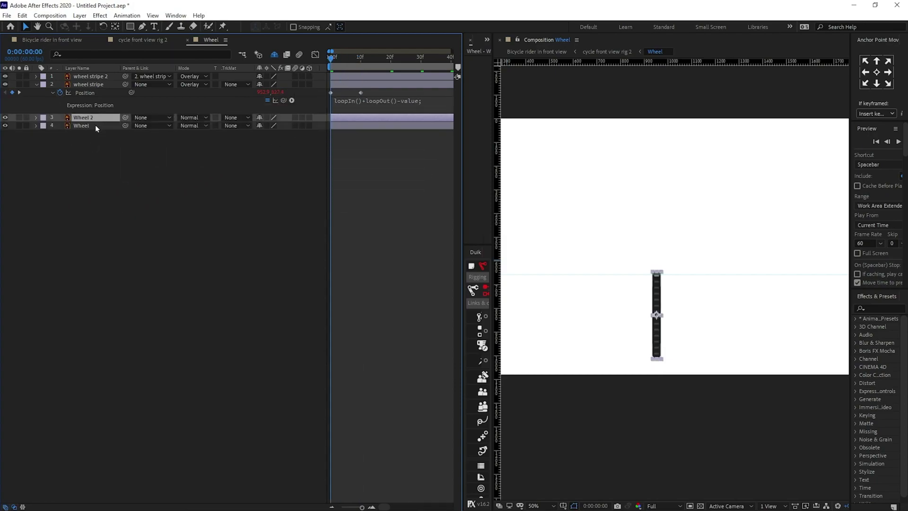
{"action": "key", "text": "ctrl+d"}
{"action": "left_click", "coordinate": [94, 125], "text": "ctrl"}
{"action": "left_click_drag", "start_coordinate": [93, 126], "coordinate": [78, 73]}
{"action": "left_click", "coordinate": [90, 84]}
{"action": "left_click", "coordinate": [163, 174]}
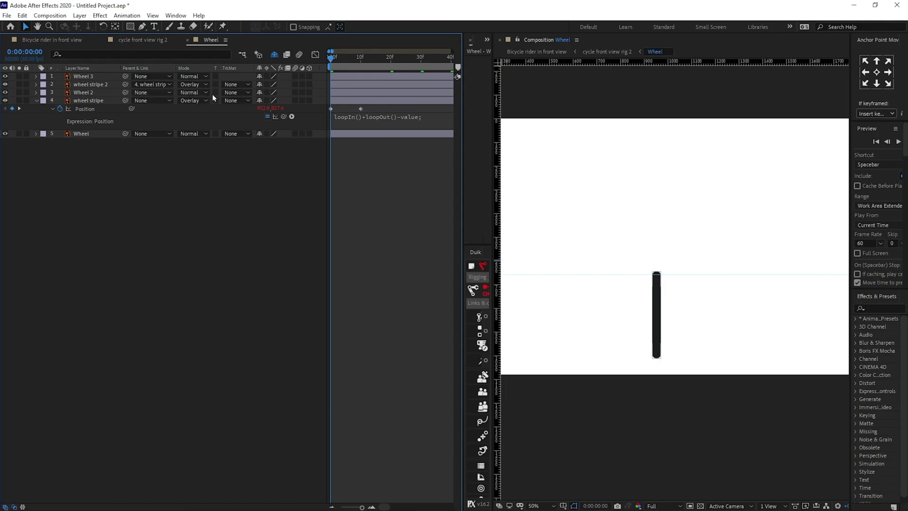
{"action": "left_click", "coordinate": [240, 95]}
{"action": "left_click", "coordinate": [276, 117]}
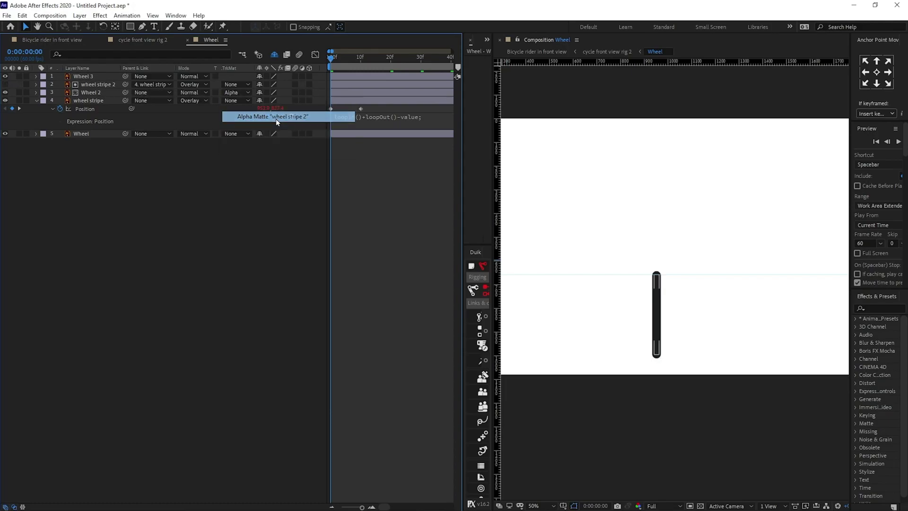
{"action": "key", "text": "ctrl+z"}
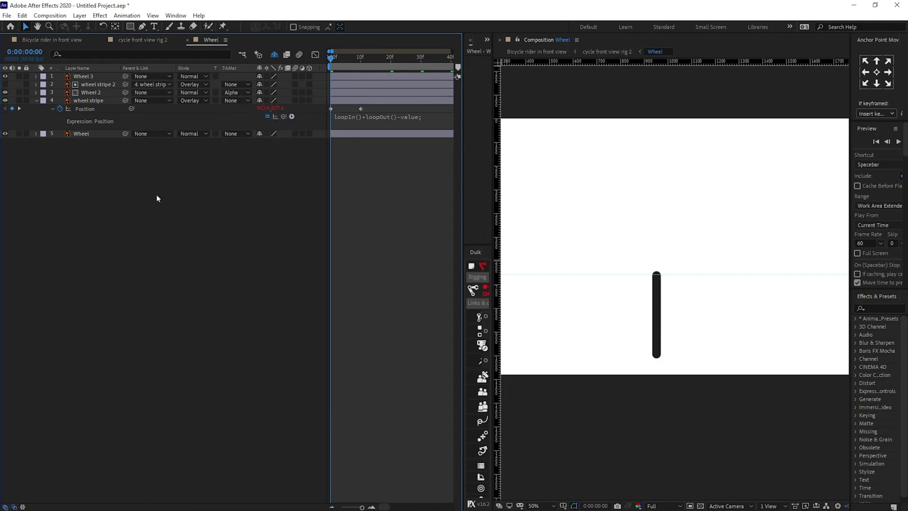
Apply Alpha Matte track mattes to both stripe layers, using Wheel 2 for wheel stripe and Wheel 3 for wheel stripe 2
{"action": "left_click", "coordinate": [239, 100]}
{"action": "left_click", "coordinate": [256, 124]}
{"action": "left_click", "coordinate": [239, 84]}
{"action": "left_click", "coordinate": [258, 111]}
{"action": "key", "text": "period"}
{"action": "key", "text": "period"}
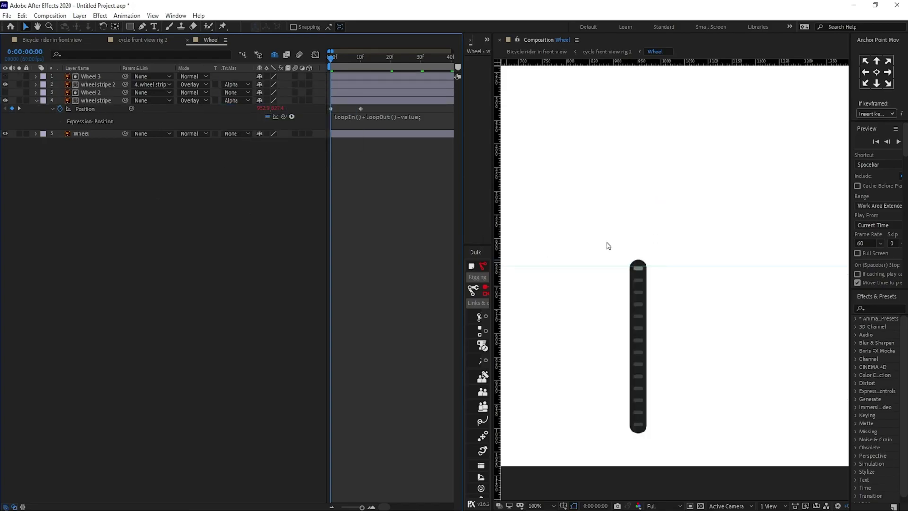
Enable motion blur for all the wheel and stripe layers and for the composition, and preview the animation
{"action": "left_click_drag", "start_coordinate": [295, 76], "coordinate": [302, 151]}
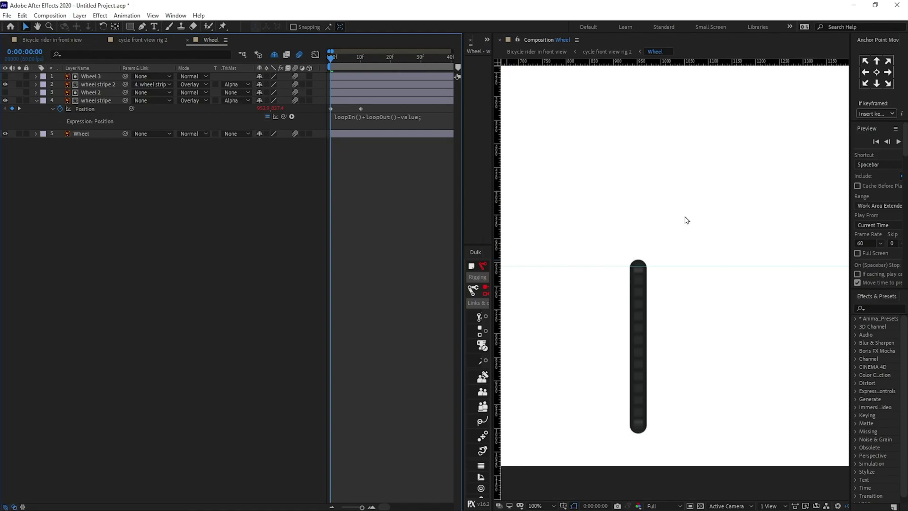
{"action": "key", "text": "comma"}
{"action": "key", "text": "comma"}
{"action": "key", "text": "space"}
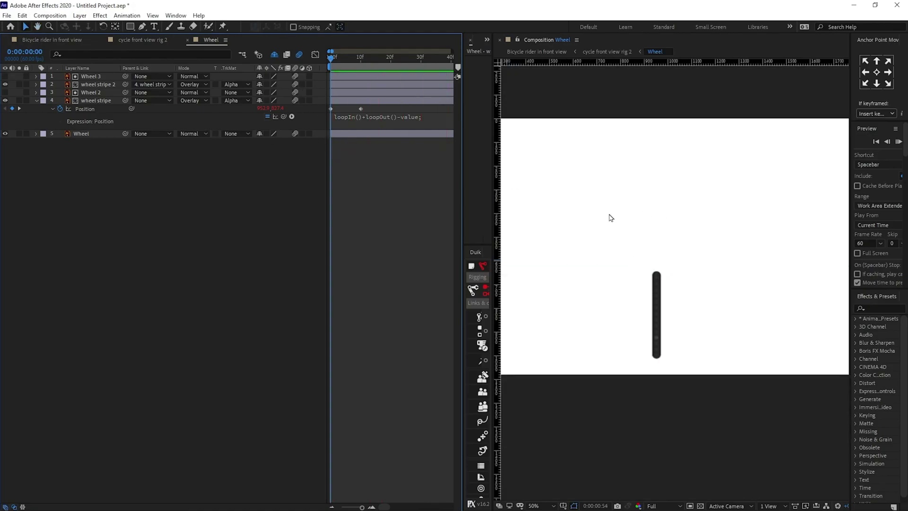
{"action": "key", "text": "space"}
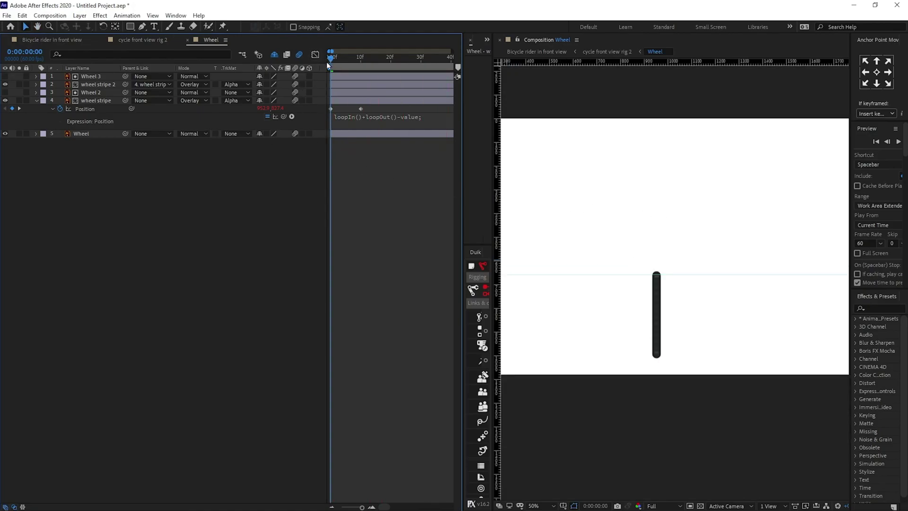
Slow the stripes by moving the wheel stripe's second Position keyframe to about frame 17, and preview the motion
{"action": "key", "text": "period"}
{"action": "key", "text": "period"}
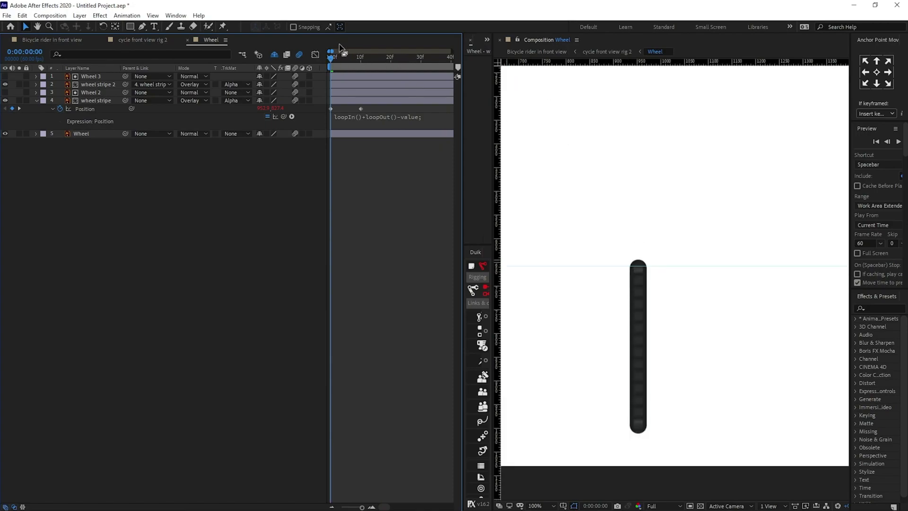
{"action": "mouse_move", "coordinate": [333, 59]}
{"action": "left_mouse_down"}
{"action": "mouse_move", "coordinate": [376, 59]}
{"action": "mouse_move", "coordinate": [342, 58]}
{"action": "left_mouse_up"}
{"action": "left_click_drag", "start_coordinate": [360, 108], "coordinate": [380, 109]}
{"action": "key", "text": "space"}
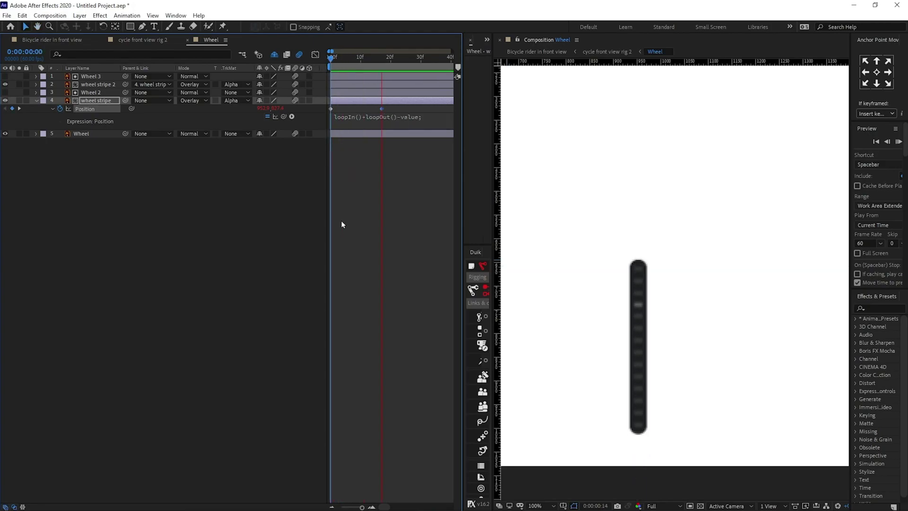
{"action": "scroll", "coordinate": [624, 259], "scroll_direction": "down", "scroll_amount": 2}
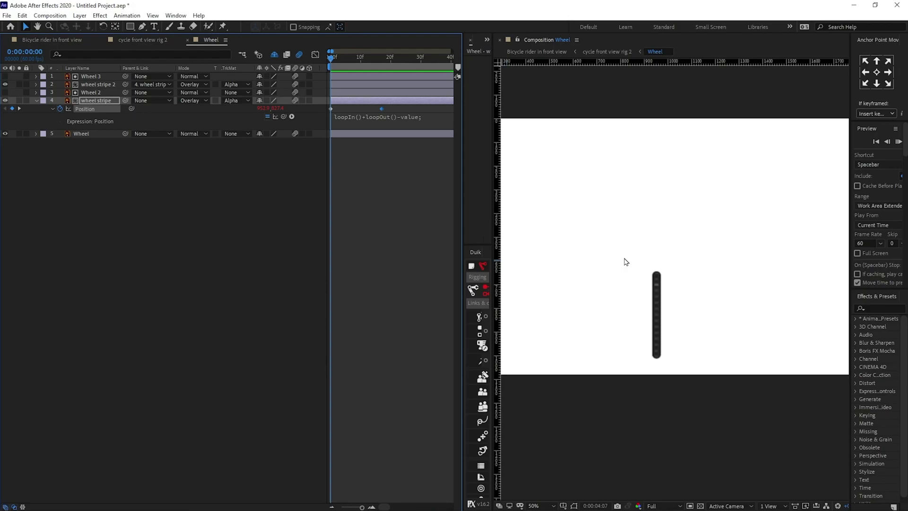
{"action": "key", "text": "space"}
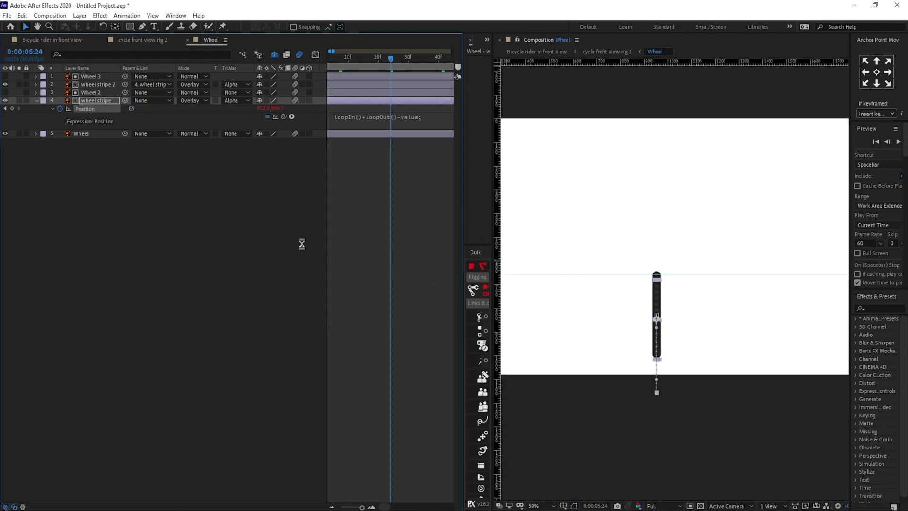
Return to the cycle front view rig 2 composition to work on the rider's head
{"action": "key", "text": "ctrl+shift+s"}
{"action": "left_click", "coordinate": [423, 261]}
{"action": "left_click", "coordinate": [36, 41]}
{"action": "left_click", "coordinate": [146, 40]}
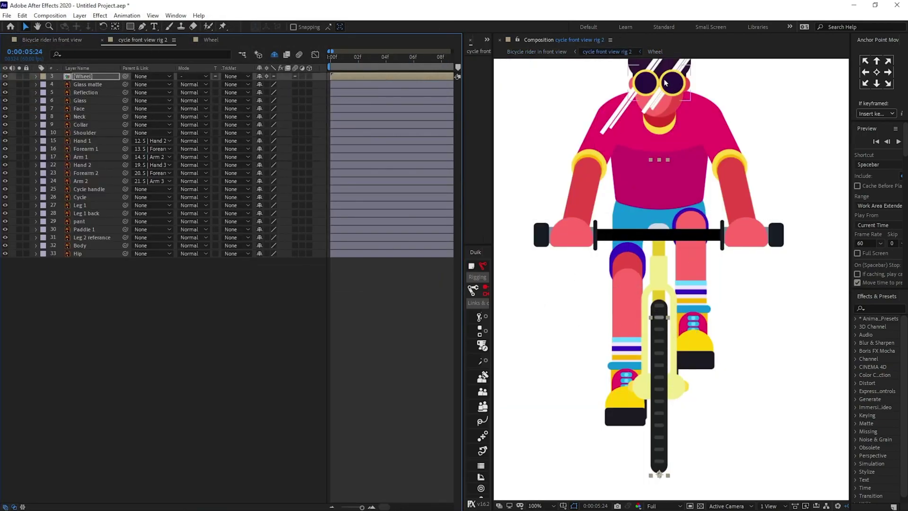
{"action": "left_click_drag", "start_coordinate": [679, 113], "coordinate": [695, 198]}
{"action": "scroll", "coordinate": [691, 196], "scroll_direction": "up", "scroll_amount": 1}
{"action": "left_click_drag", "start_coordinate": [683, 143], "coordinate": [691, 283]}
{"action": "key", "text": "v"}
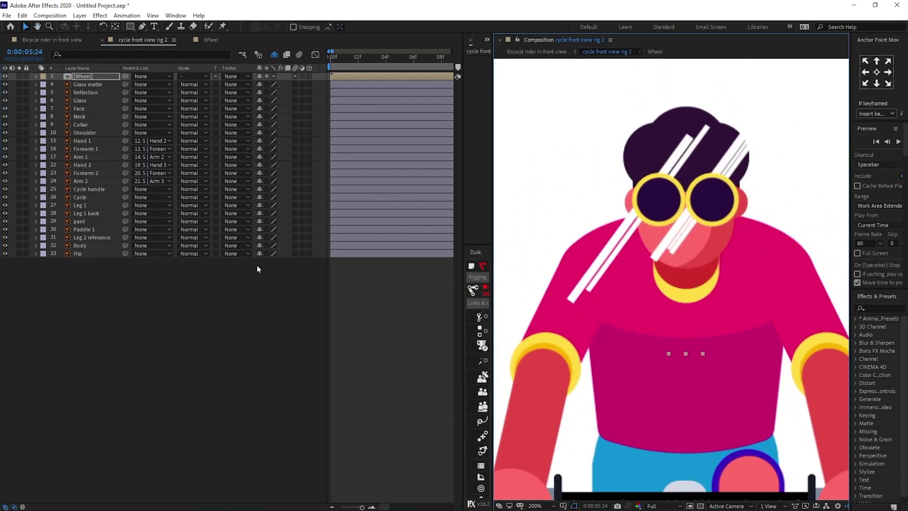
Pre-compose the Glass matte, Reflection, Glass and Face layers into a new composition named Head
{"action": "left_click", "coordinate": [99, 85]}
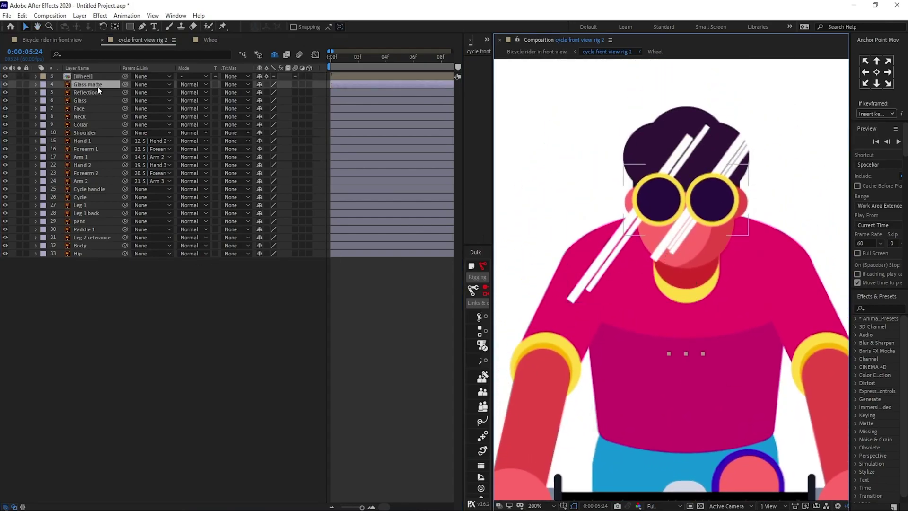
{"action": "left_click", "coordinate": [85, 110], "text": "shift"}
{"action": "left_click_drag", "start_coordinate": [649, 205], "coordinate": [676, 204]}
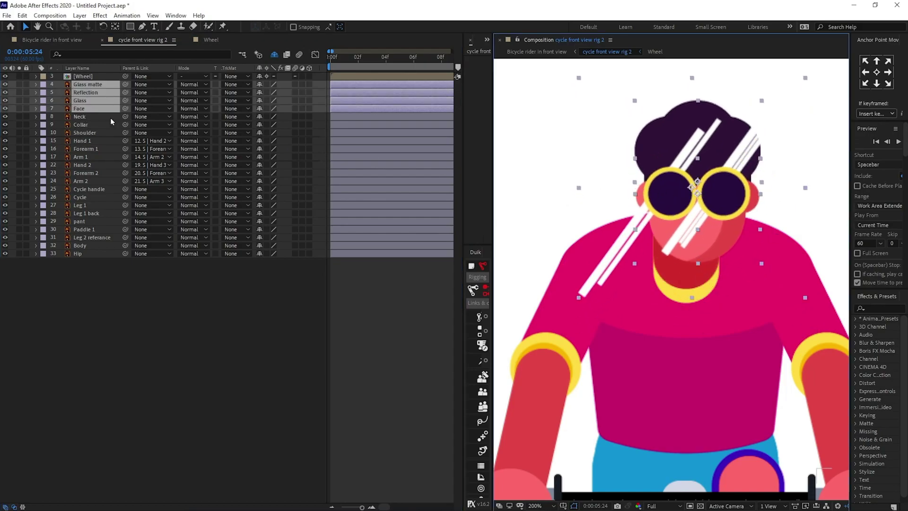
{"action": "key", "text": "ctrl+z"}
{"action": "right_click", "coordinate": [93, 108]}
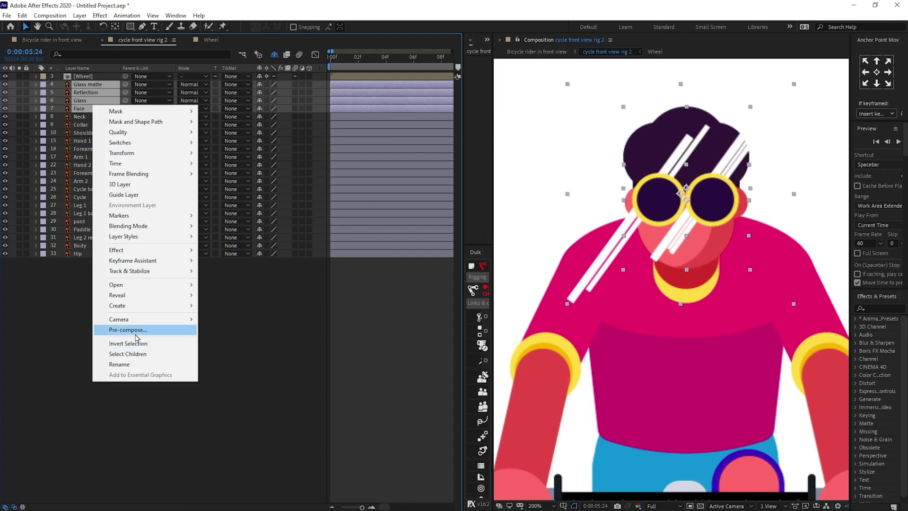
{"action": "left_click", "coordinate": [127, 329]}
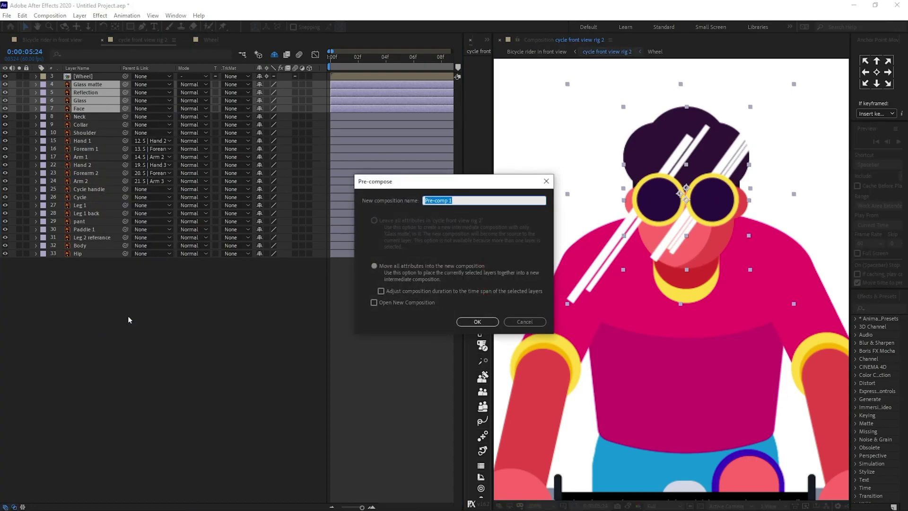
{"action": "type", "text": "Head"}
{"action": "key", "text": "Return"}
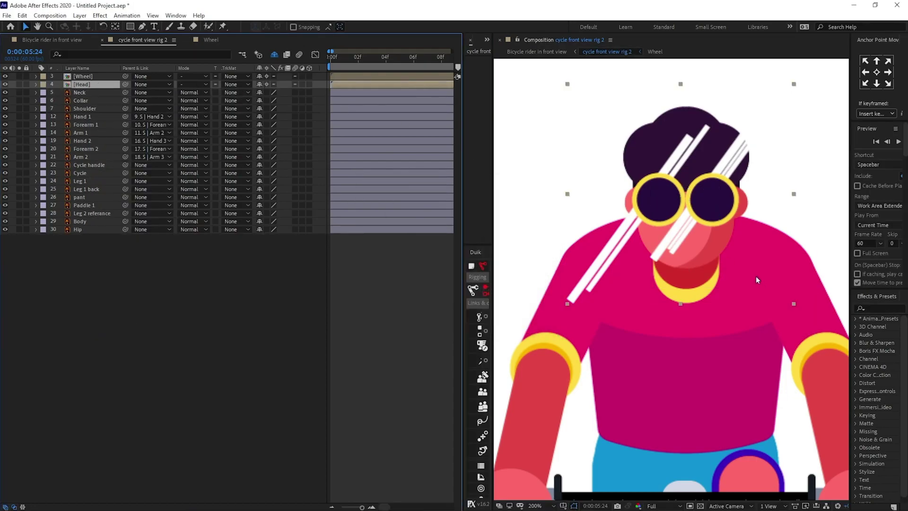
Place the Head layer's anchor point at the lower centre of the face, just above the neck
{"action": "scroll", "coordinate": [759, 277], "scroll_direction": "down", "scroll_amount": 4}
{"action": "scroll", "coordinate": [692, 237], "scroll_direction": "up", "scroll_amount": 2}
{"action": "key", "text": "y"}
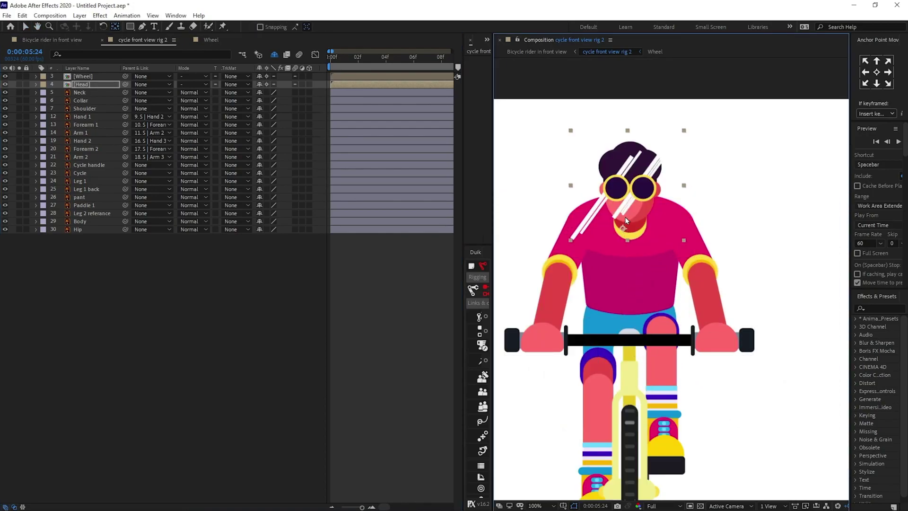
{"action": "scroll", "coordinate": [628, 211], "scroll_direction": "up", "scroll_amount": 1}
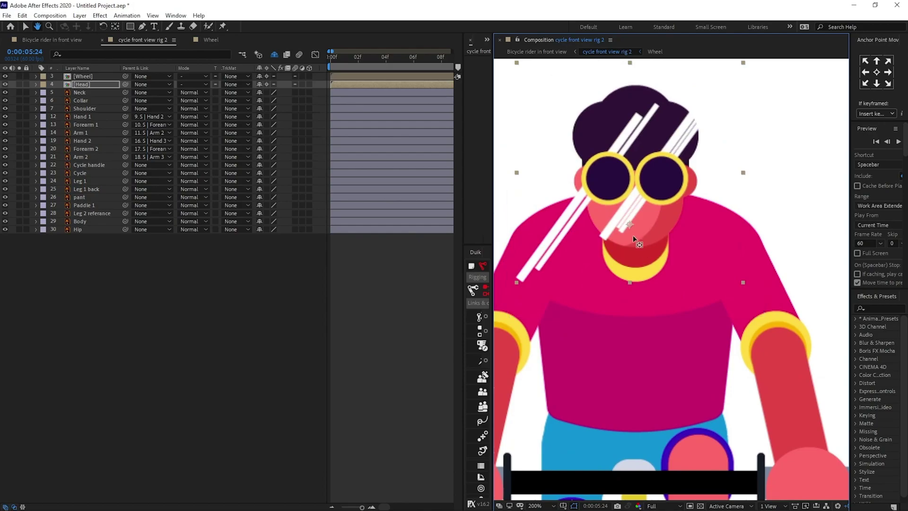
{"action": "left_click_drag", "start_coordinate": [629, 223], "coordinate": [636, 228]}
Open the Head pre-composition and set the Reflection layer's blending mode to Overlay
{"action": "double_click", "coordinate": [94, 84]}
{"action": "key", "text": "h"}
{"action": "scroll", "coordinate": [691, 187], "scroll_direction": "up", "scroll_amount": 1}
{"action": "key", "text": "v"}
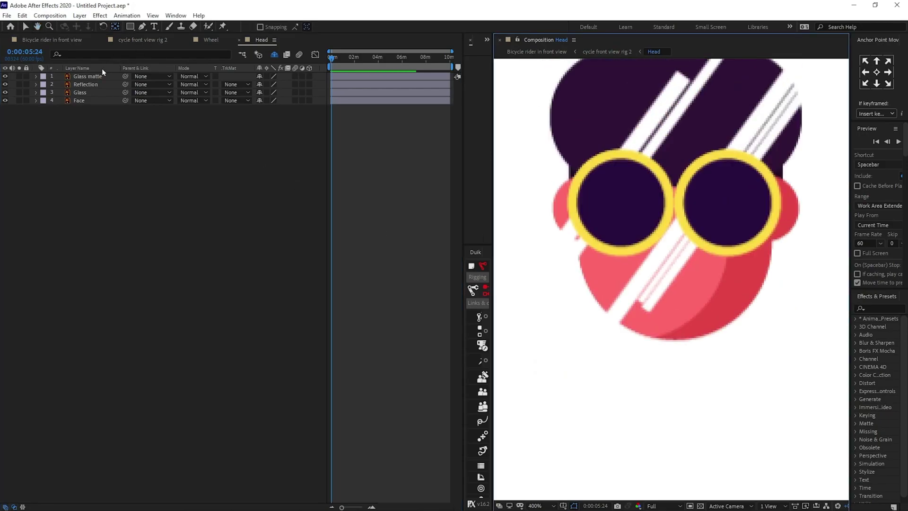
{"action": "scroll", "coordinate": [666, 183], "scroll_direction": "down", "scroll_amount": 2}
{"action": "left_click", "coordinate": [89, 84]}
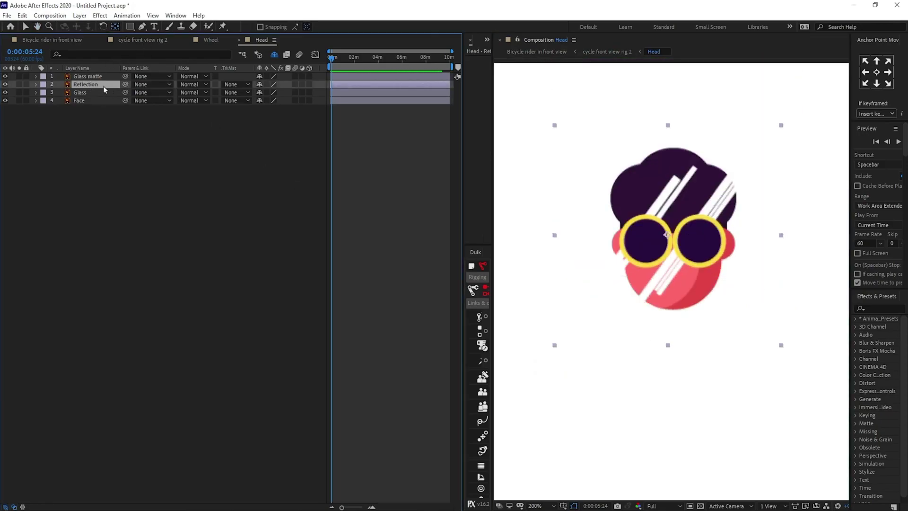
{"action": "left_click", "coordinate": [202, 85]}
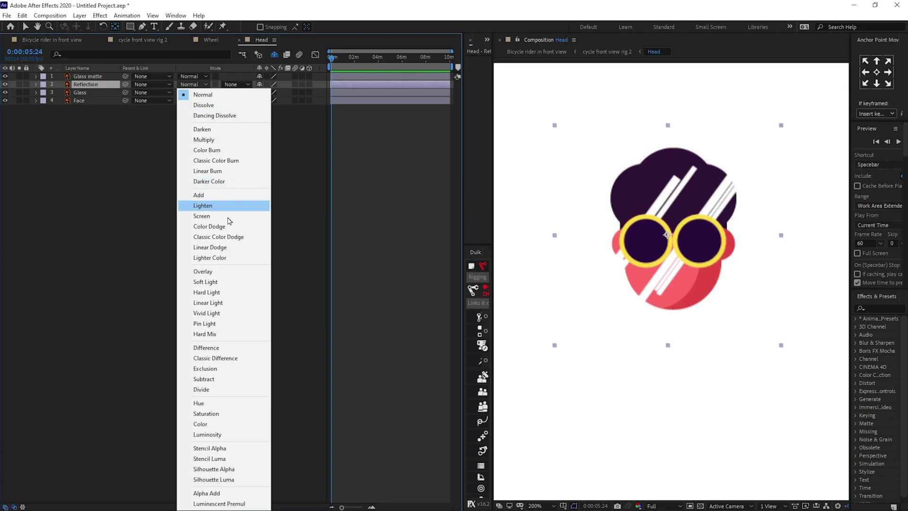
{"action": "left_click", "coordinate": [212, 273]}
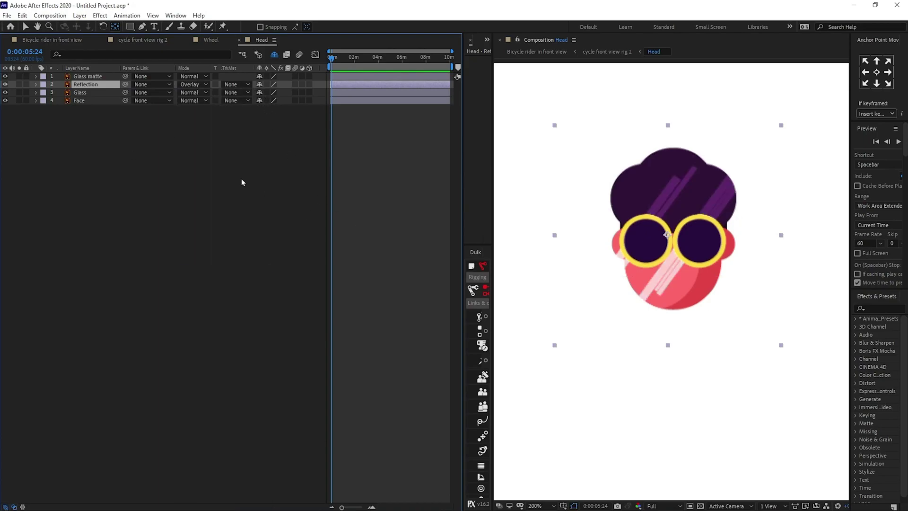
Move the Reflection layer left to Position 839.9, 181.1 and add a Position keyframe at frame 0
{"action": "key", "text": "v"}
{"action": "left_click_drag", "start_coordinate": [716, 197], "coordinate": [614, 180]}
{"action": "left_click", "coordinate": [504, 154]}
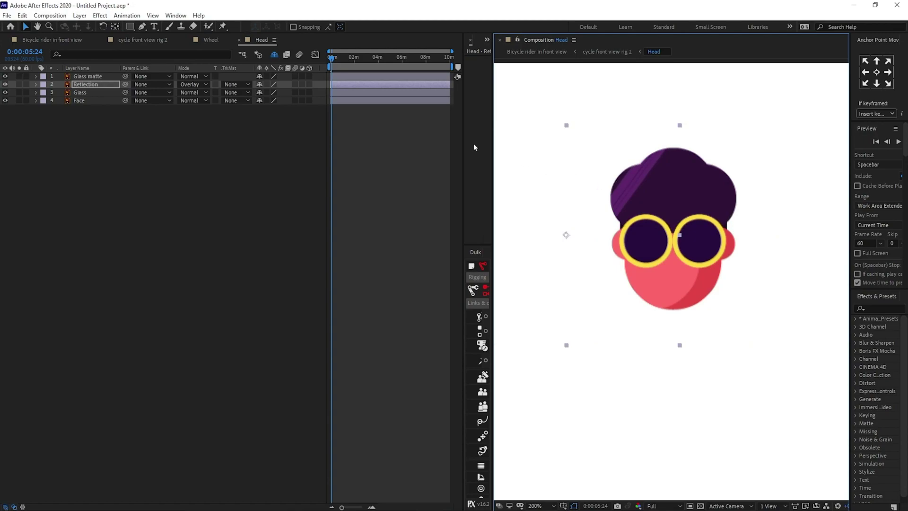
{"action": "left_click_drag", "start_coordinate": [333, 56], "coordinate": [308, 55]}
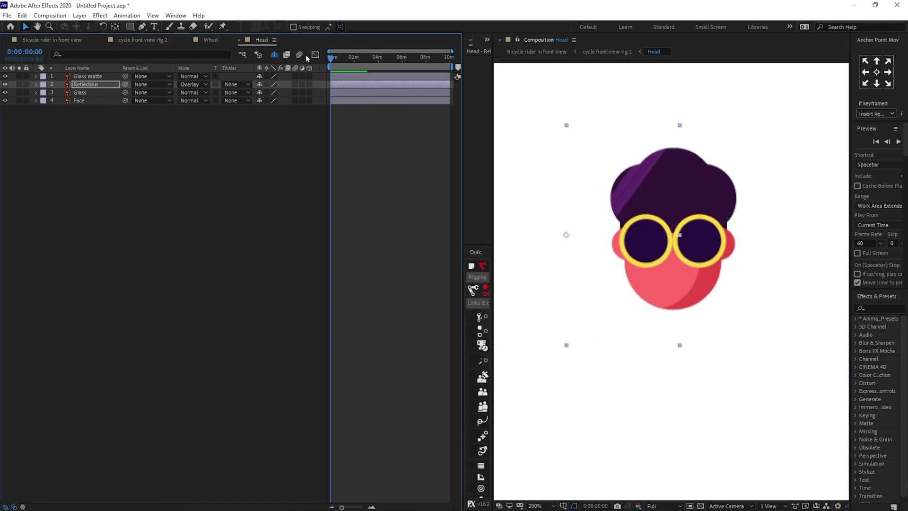
{"action": "key", "text": "alt+shift+p"}
Keyframe the Reflection layer at frame 40, moved horizontally right across the face to Position about 1062, 181
{"action": "left_click", "coordinate": [22, 56]}
{"action": "type", "text": "+"}
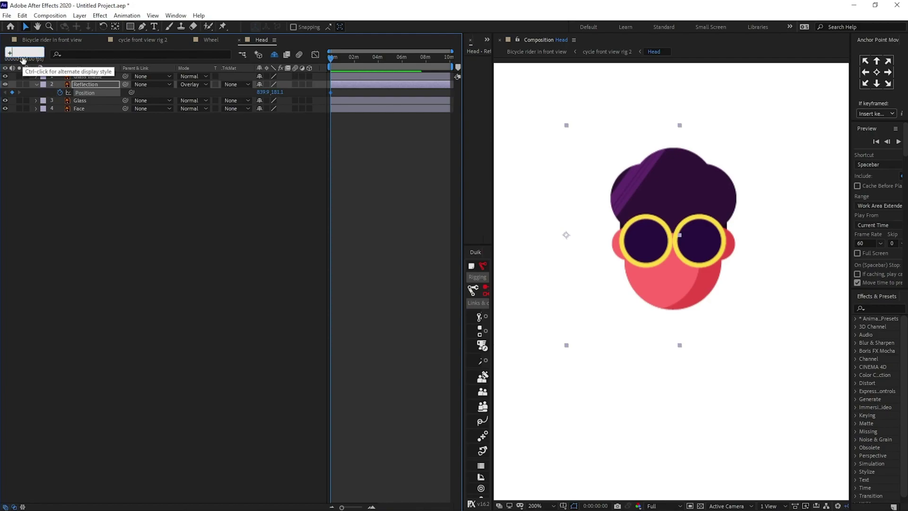
{"action": "key", "text": "Return"}
{"action": "key", "text": "="}
{"action": "key", "text": "="}
{"action": "key", "text": "="}
{"action": "key", "text": "="}
{"action": "key", "text": "="}
{"action": "key", "text": "equal"}
{"action": "key", "text": "equal"}
{"action": "left_click_drag", "start_coordinate": [405, 175], "coordinate": [449, 174]}
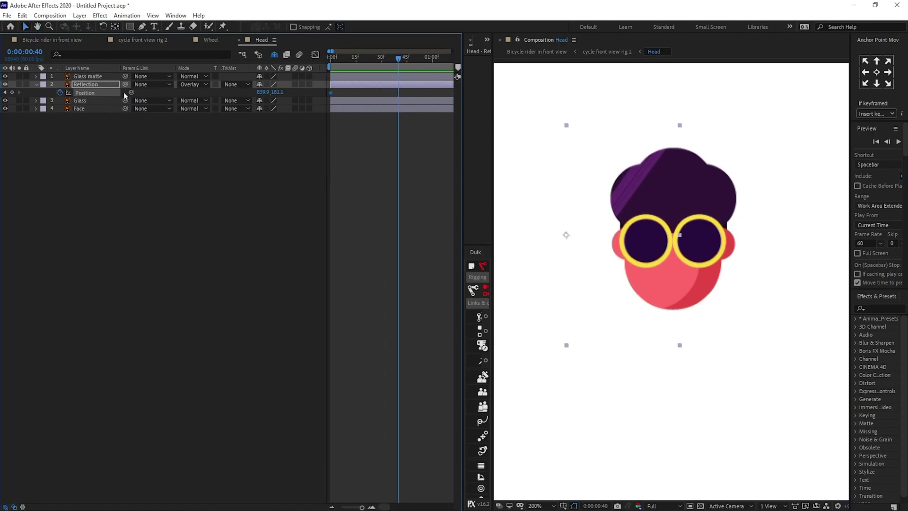
{"action": "left_click", "coordinate": [98, 84]}
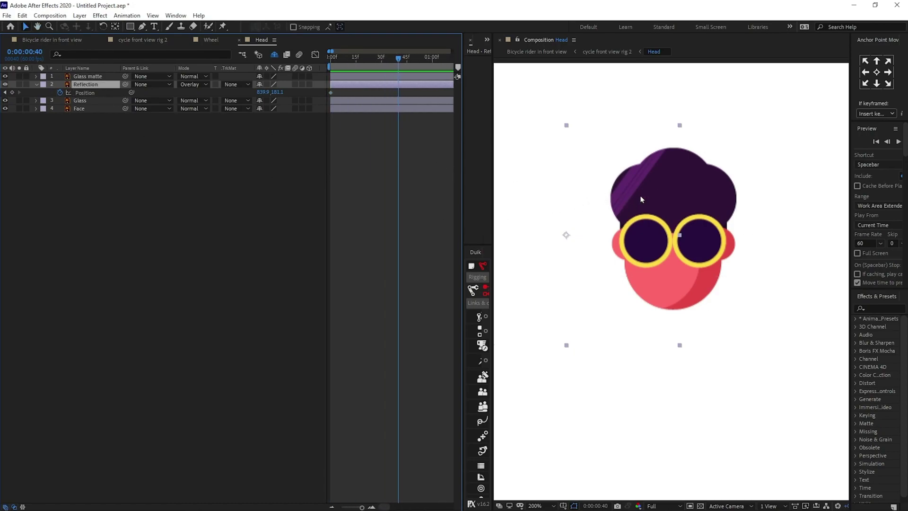
{"action": "left_click_drag", "start_coordinate": [601, 189], "coordinate": [812, 227]}
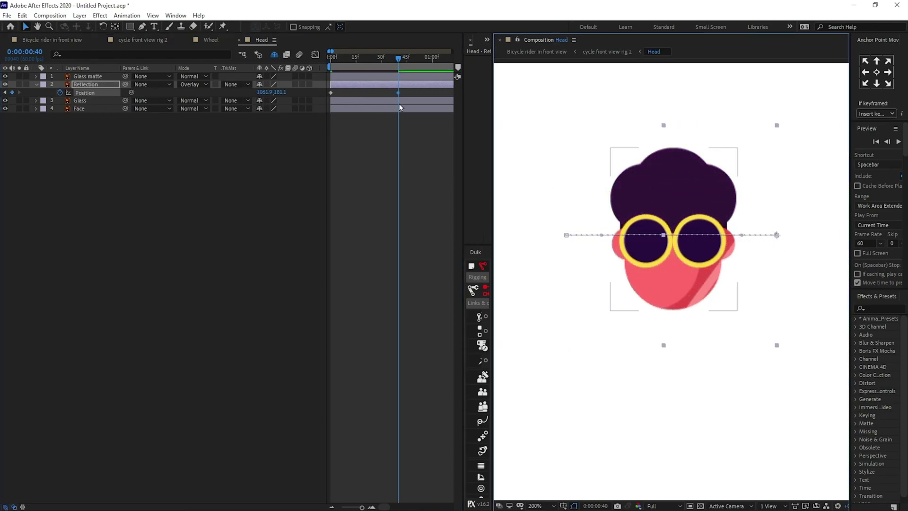
Copy the expression loopIn()+loopOut()-value; from the wheel stripe layer's Position in the Wheel composition onto the Reflection layer's Position in Head
{"action": "left_click", "coordinate": [216, 41]}
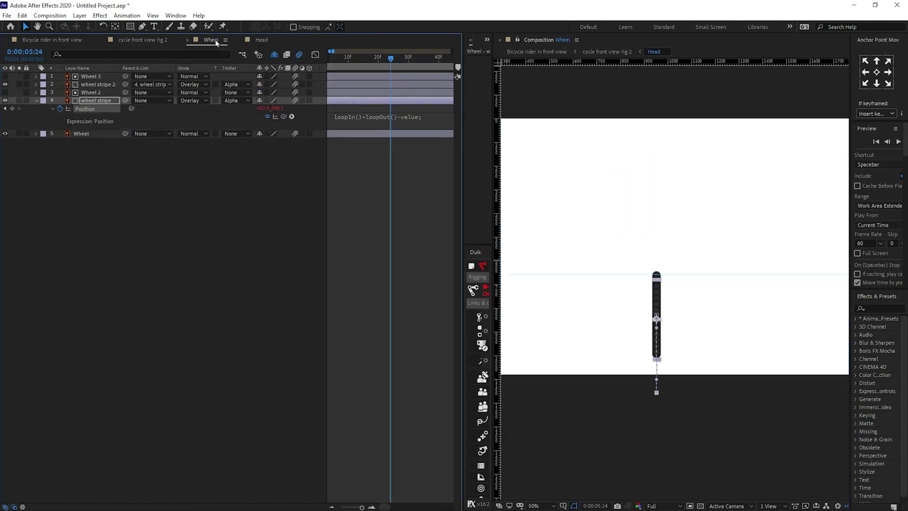
{"action": "left_click", "coordinate": [352, 119]}
{"action": "key", "text": "ctrl+c"}
{"action": "left_click", "coordinate": [258, 40]}
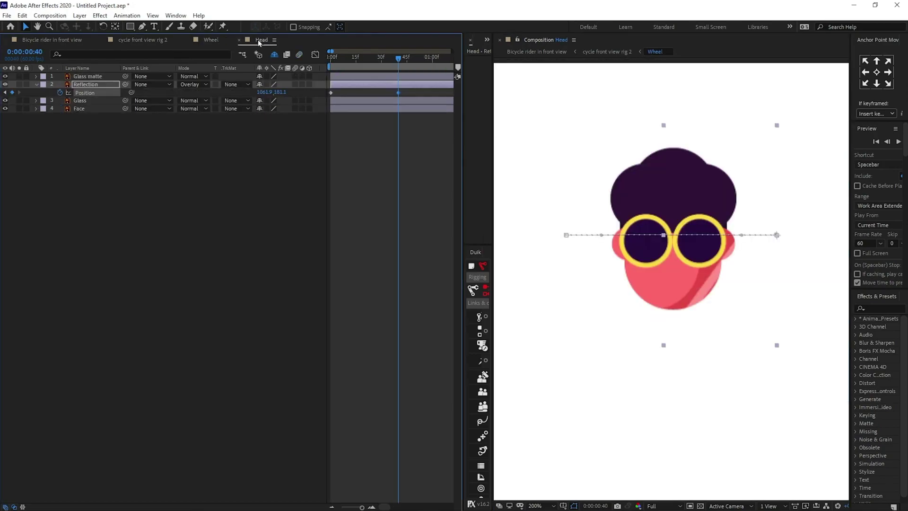
{"action": "left_click", "coordinate": [60, 88]}
{"action": "left_click", "coordinate": [59, 92], "text": "alt"}
{"action": "key", "text": "ctrl+v"}
{"action": "left_click", "coordinate": [109, 156]}
{"action": "left_click_drag", "start_coordinate": [341, 58], "coordinate": [306, 61]}
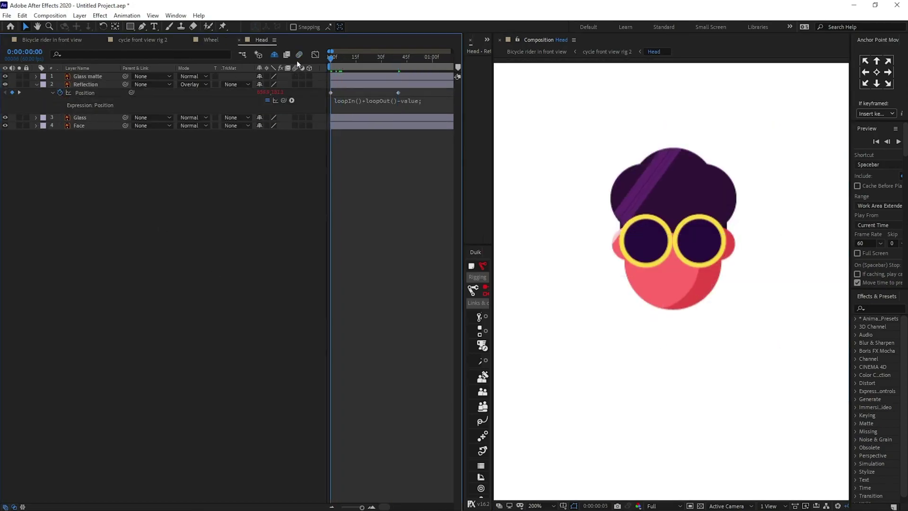
Set the Reflection layer's track matte to Alpha Matte using the Glass matte layer and play the result
{"action": "left_click", "coordinate": [98, 78]}
{"action": "left_click", "coordinate": [85, 85]}
{"action": "left_click", "coordinate": [242, 86]}
{"action": "left_click", "coordinate": [264, 109]}
{"action": "key", "text": "comma"}
{"action": "key", "text": "space"}
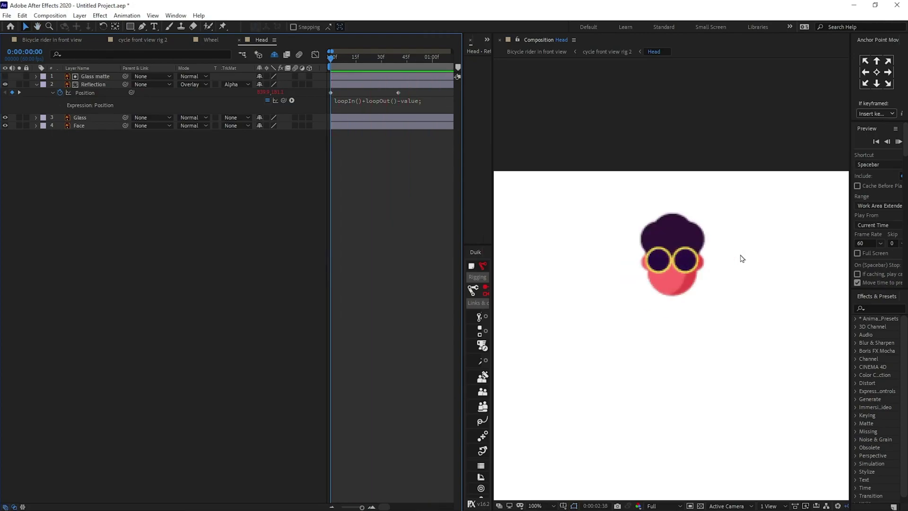
{"action": "key", "text": "space"}
{"action": "key", "text": "period"}
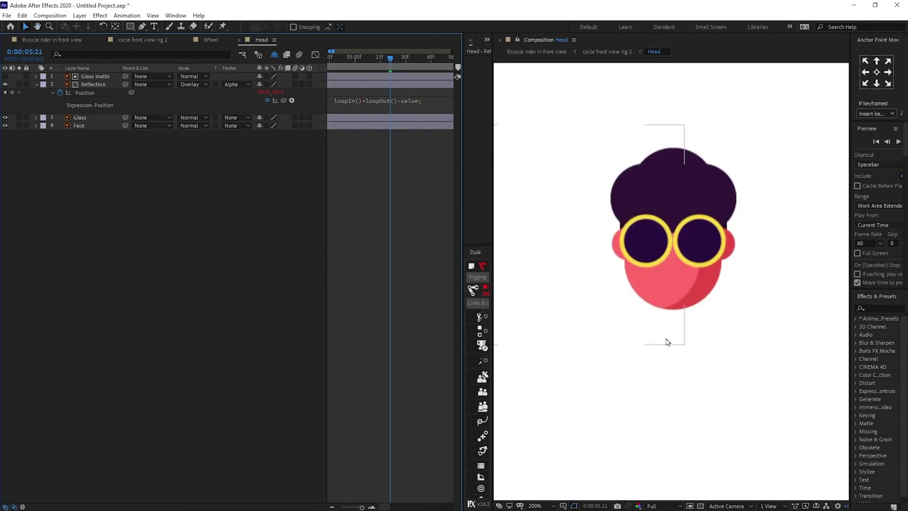
Resize the workspace panels so the Effect Controls and Duik Bassel.2 panels are wide enough to show their labels
{"action": "left_click_drag", "start_coordinate": [851, 150], "coordinate": [766, 153]}
{"action": "left_click", "coordinate": [843, 243]}
{"action": "left_click", "coordinate": [850, 268]}
{"action": "left_click_drag", "start_coordinate": [766, 186], "coordinate": [839, 185]}
{"action": "left_click_drag", "start_coordinate": [493, 168], "coordinate": [548, 165]}
{"action": "left_click", "coordinate": [389, 154]}
Play back the looping glasses reflection in the Head composition from frame 0
{"action": "key", "text": "space"}
{"action": "scroll", "coordinate": [389, 157], "scroll_direction": "down", "scroll_amount": 4}
{"action": "left_click_drag", "start_coordinate": [355, 59], "coordinate": [330, 63]}
{"action": "key", "text": "space"}
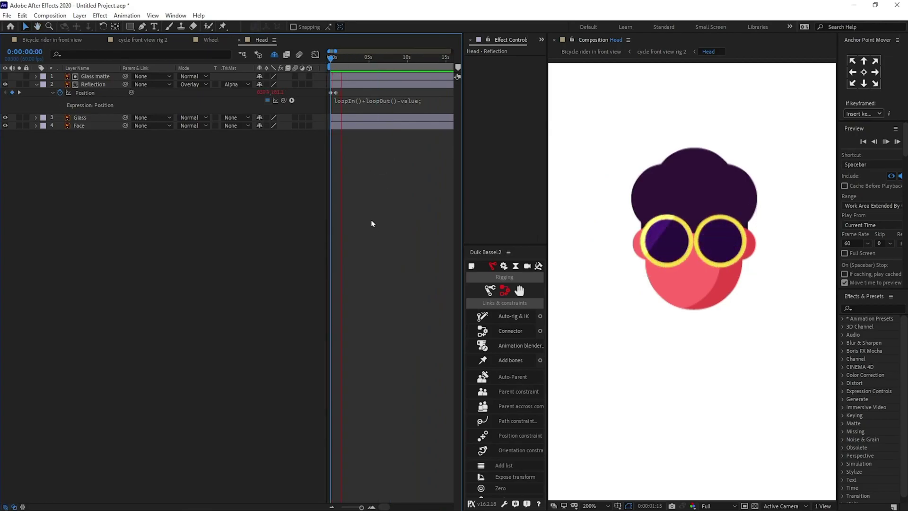
{"action": "key", "text": "space"}
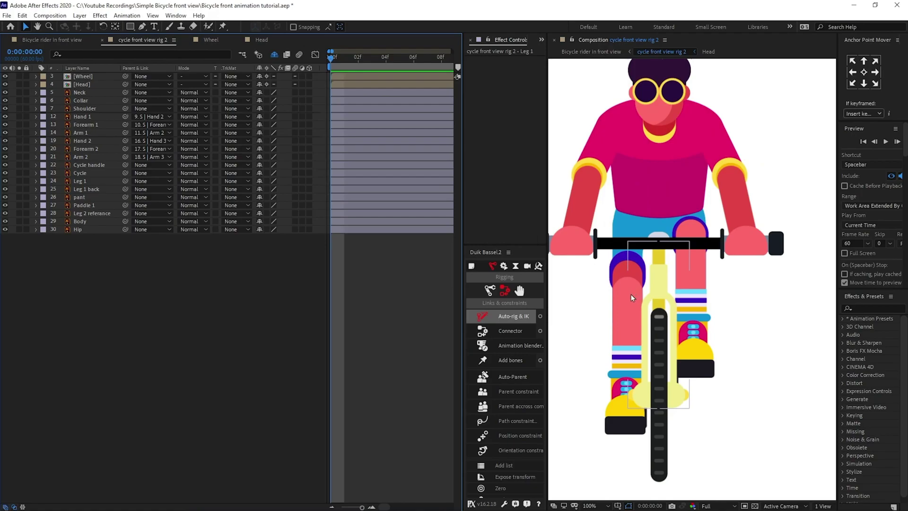
Place the Body layer's anchor point at the shirt's lower centre and parent Shoulder to Body and Body to Hip
{"action": "left_click", "coordinate": [677, 201]}
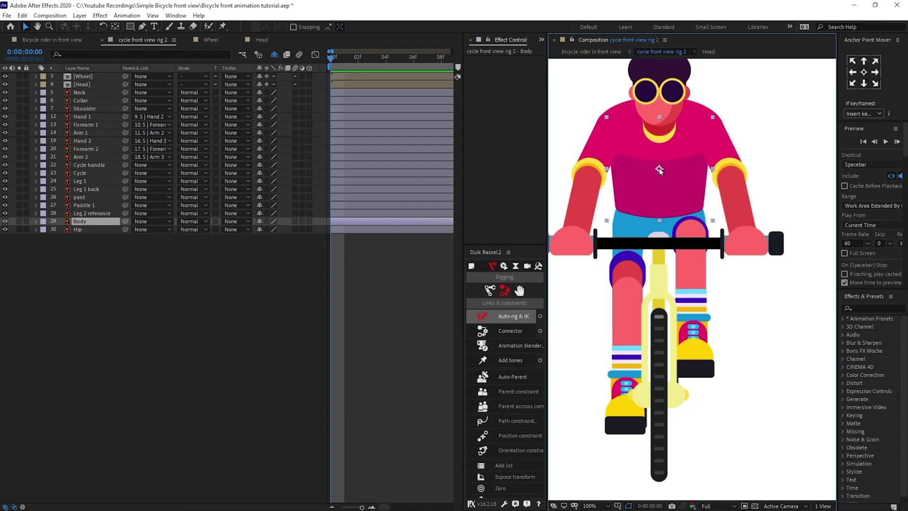
{"action": "left_click_drag", "start_coordinate": [661, 169], "coordinate": [661, 221]}
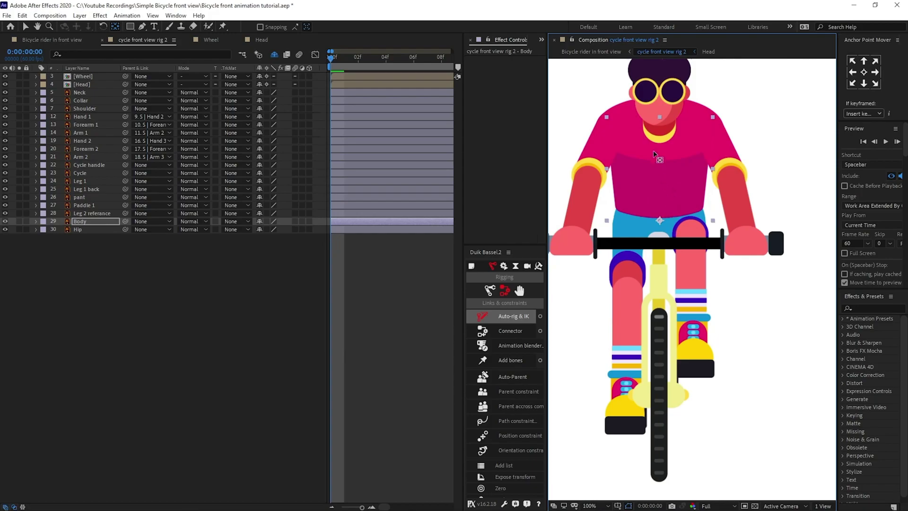
{"action": "left_click", "coordinate": [705, 112]}
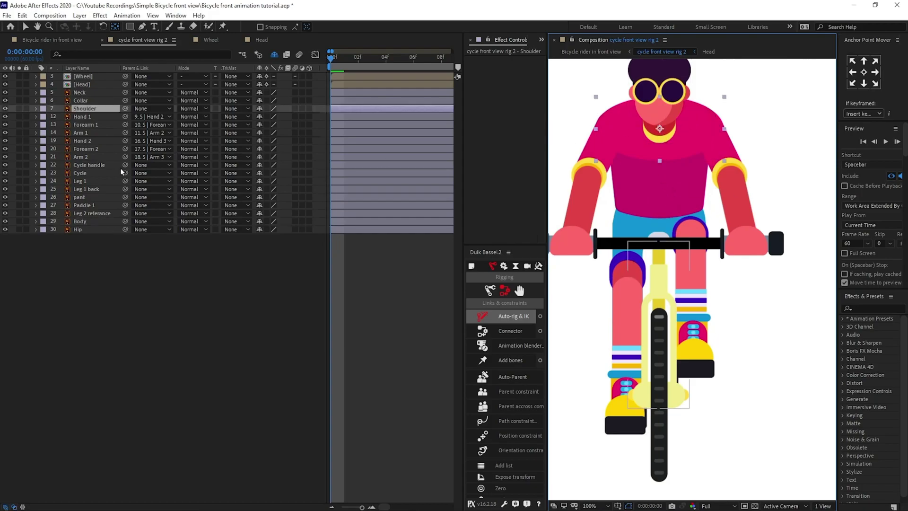
{"action": "left_click_drag", "start_coordinate": [125, 108], "coordinate": [94, 229]}
Parent the Leg 1 back layer to Leg 1 and the pant layer to Leg 1 back
{"action": "left_click", "coordinate": [613, 270]}
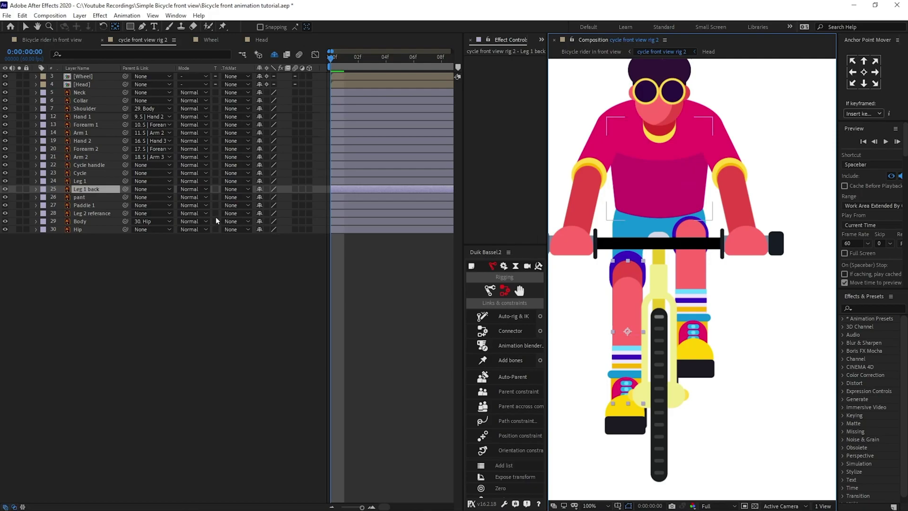
{"action": "left_click_drag", "start_coordinate": [126, 189], "coordinate": [92, 181]}
{"action": "left_click", "coordinate": [106, 197]}
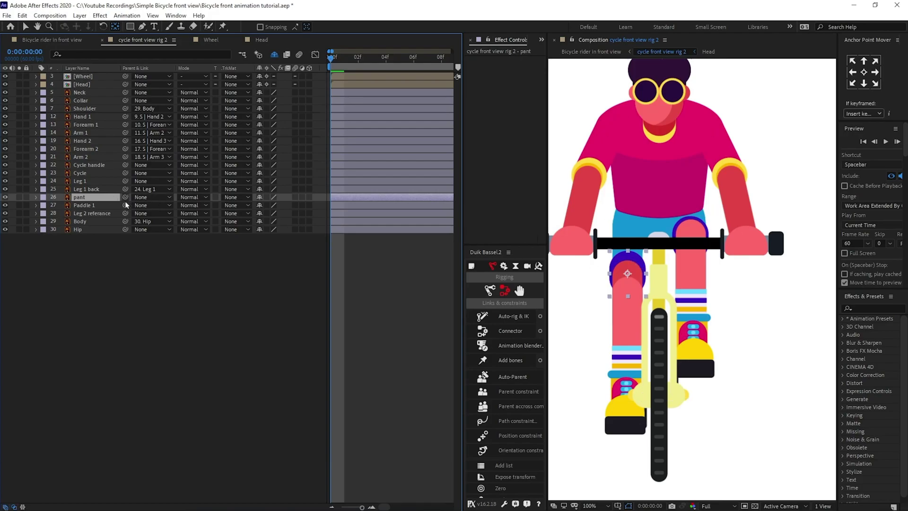
{"action": "left_click_drag", "start_coordinate": [124, 198], "coordinate": [92, 190]}
Move the Paddle 1 layer's anchor point up to the paddle's upper end at the wheel hub
{"action": "left_click", "coordinate": [87, 205]}
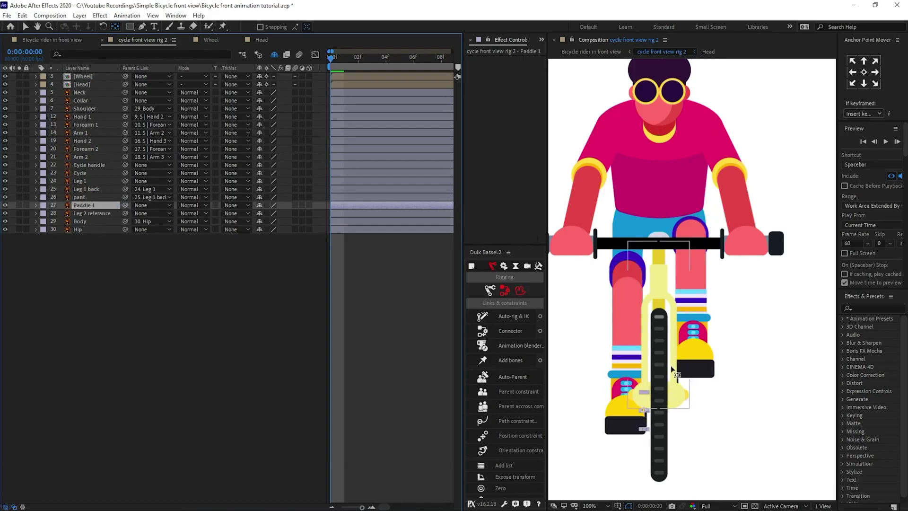
{"action": "scroll", "coordinate": [774, 379], "scroll_direction": "up", "scroll_amount": 2}
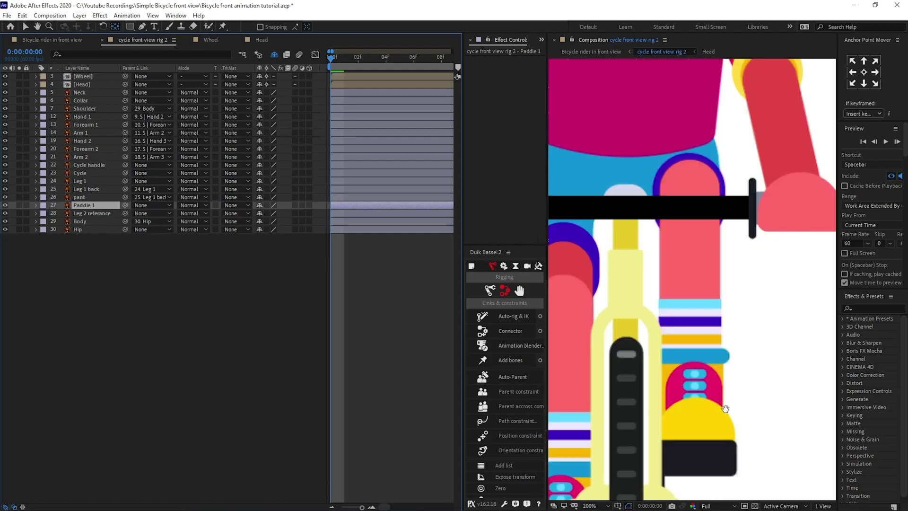
{"action": "left_click_drag", "start_coordinate": [723, 392], "coordinate": [798, 225]}
{"action": "key", "text": "v"}
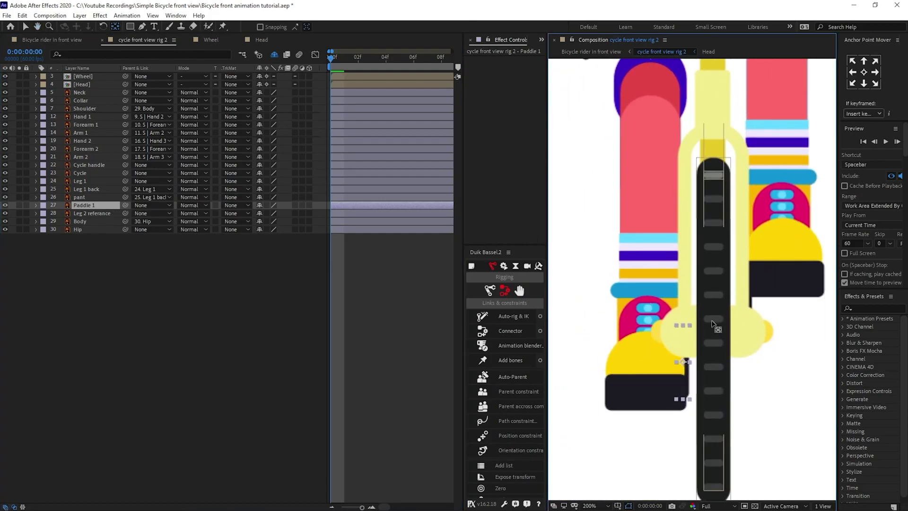
{"action": "left_click_drag", "start_coordinate": [681, 363], "coordinate": [683, 352]}
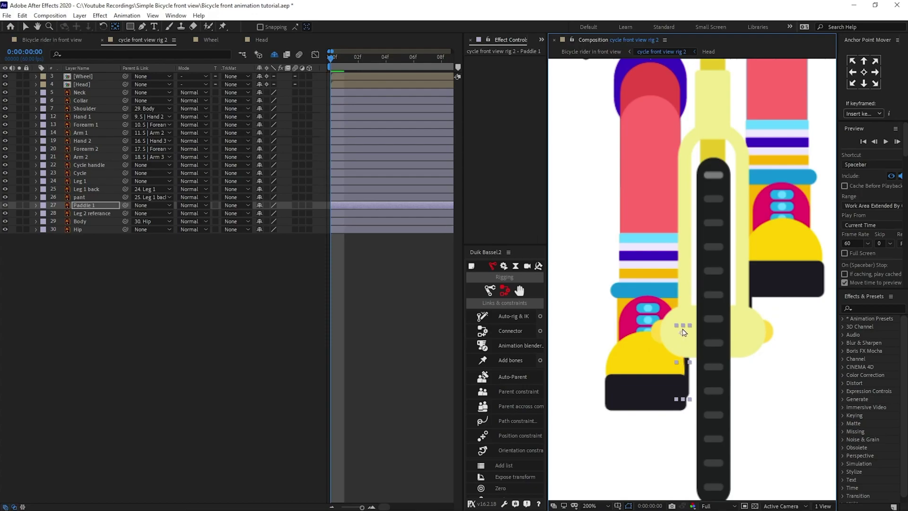
{"action": "scroll", "coordinate": [689, 356], "scroll_direction": "down", "scroll_amount": 2}
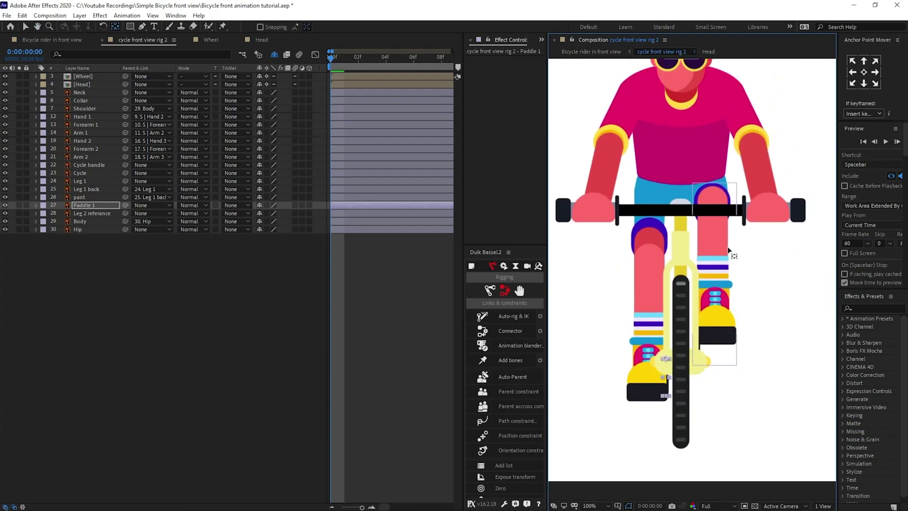
{"action": "key", "text": "v"}
{"action": "left_click_drag", "start_coordinate": [716, 245], "coordinate": [760, 273]}
{"action": "key", "text": "ctrl+z"}
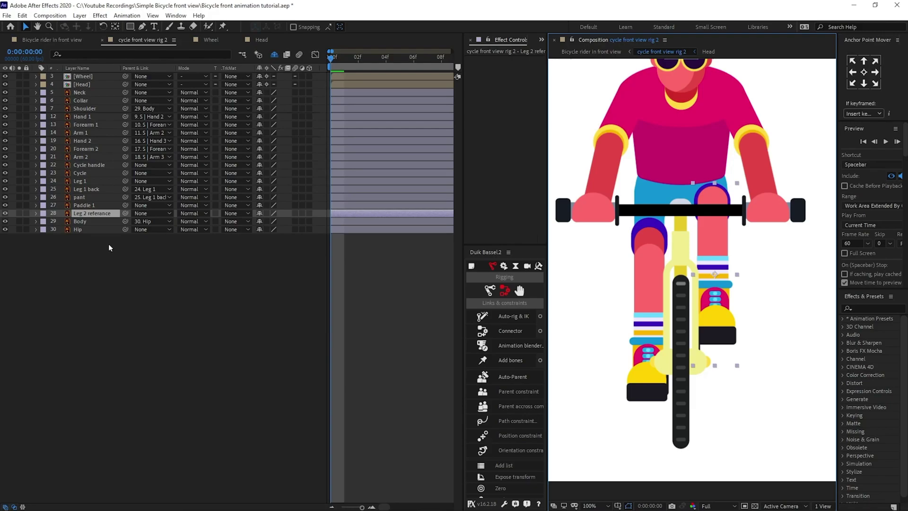
{"action": "scroll", "coordinate": [655, 257], "scroll_direction": "up", "scroll_amount": 1}
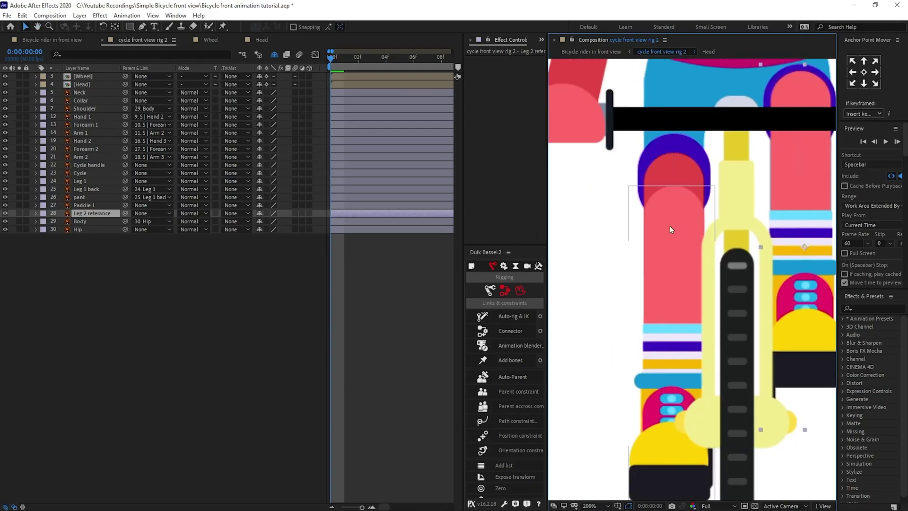
{"action": "left_click", "coordinate": [669, 225]}
{"action": "mouse_move", "coordinate": [663, 243]}
{"action": "left_mouse_down"}
{"action": "mouse_move", "coordinate": [658, 187]}
{"action": "mouse_move", "coordinate": [655, 242]}
{"action": "left_mouse_up"}
{"action": "key", "text": "ctrl+z"}
Add Position keyframes at frame 0 to the Leg 1, Leg 1 back and pant layers
{"action": "scroll", "coordinate": [659, 223], "scroll_direction": "down", "scroll_amount": 1}
{"action": "key", "text": "h"}
{"action": "key", "text": "v"}
{"action": "left_click", "coordinate": [85, 182]}
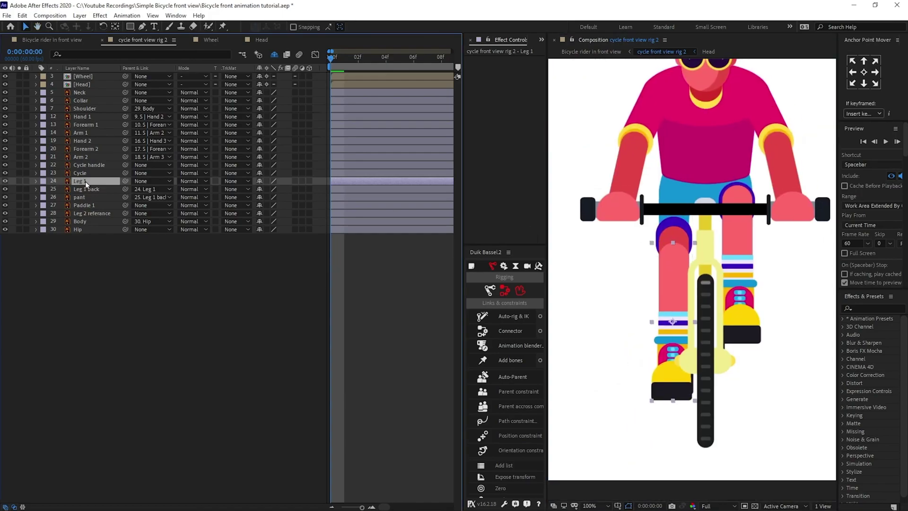
{"action": "key", "text": "p"}
{"action": "left_click", "coordinate": [59, 189]}
{"action": "left_click", "coordinate": [85, 195]}
{"action": "key", "text": "p"}
{"action": "left_click", "coordinate": [60, 205]}
{"action": "left_click", "coordinate": [75, 212]}
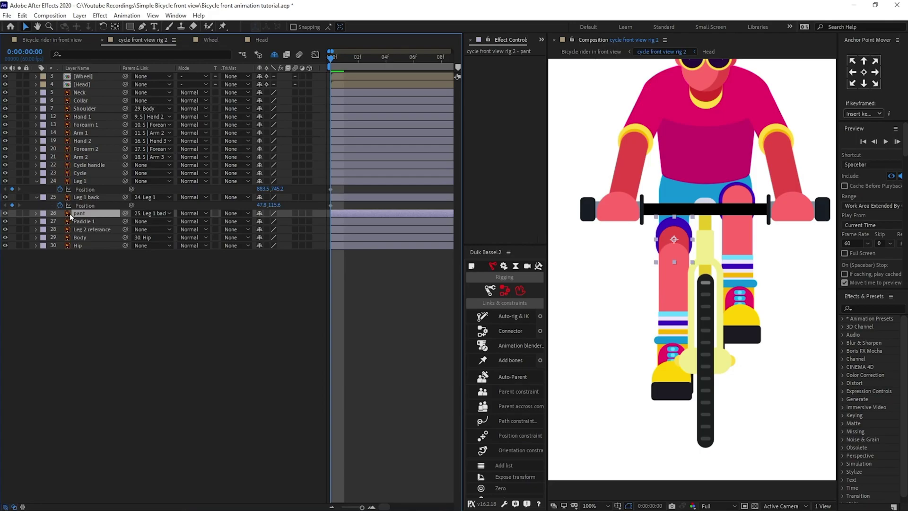
{"action": "key", "text": "p"}
{"action": "left_click", "coordinate": [59, 221]}
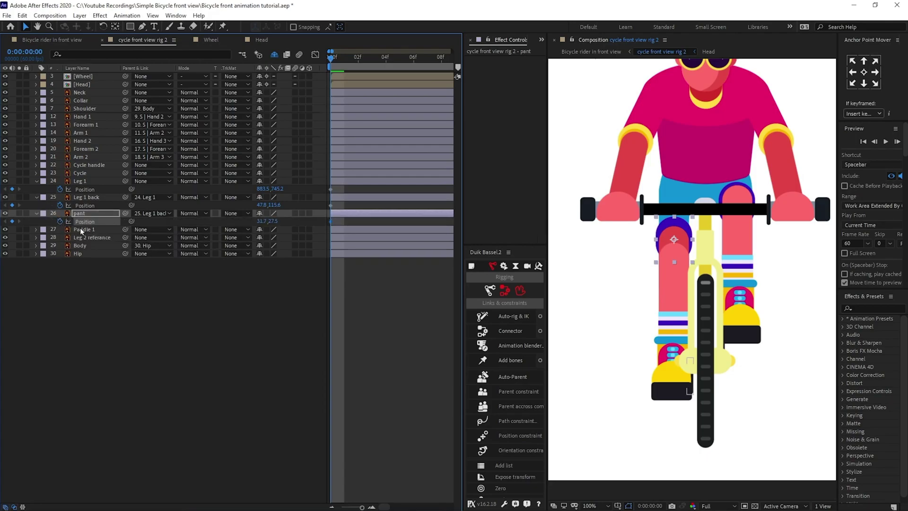
Set the current time to frame 11 and try raising the Leg 1 layer
{"action": "key", "text": "="}
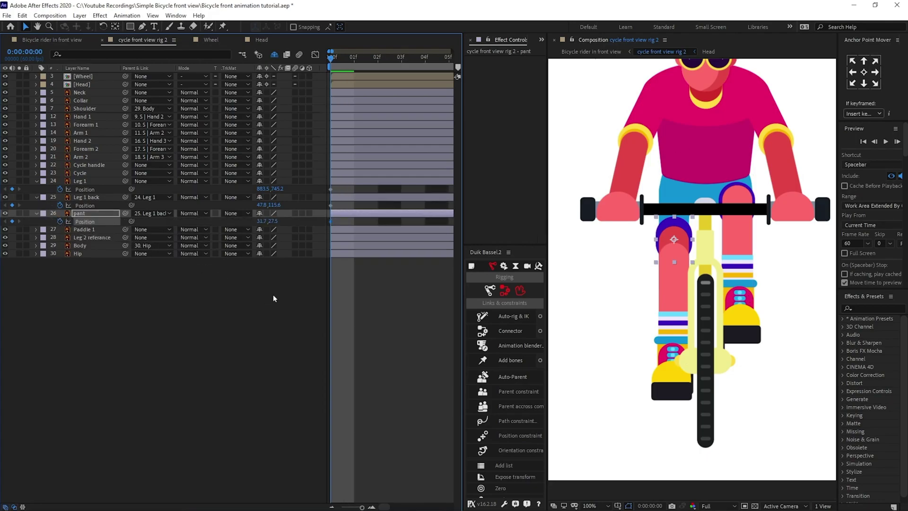
{"action": "left_click", "coordinate": [30, 52]}
{"action": "type", "text": "+"}
{"action": "type", "text": "11"}
{"action": "key", "text": "Return"}
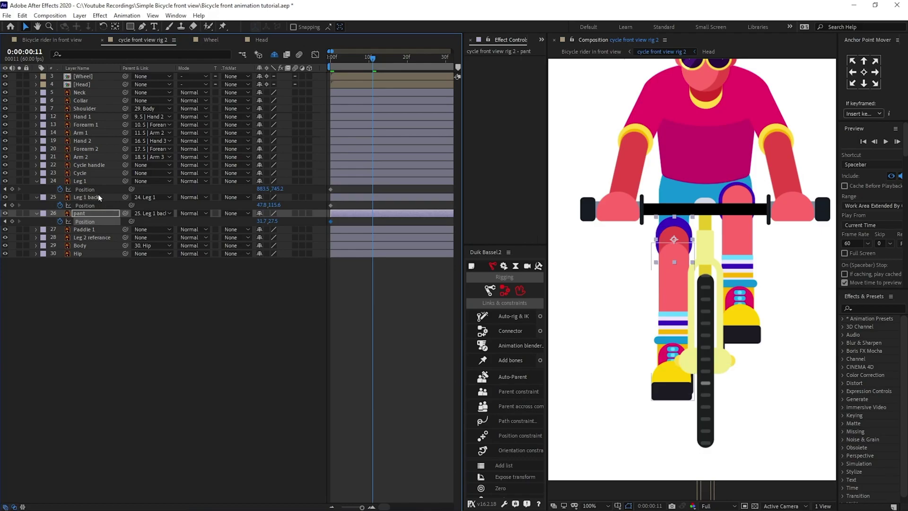
{"action": "left_click", "coordinate": [77, 181]}
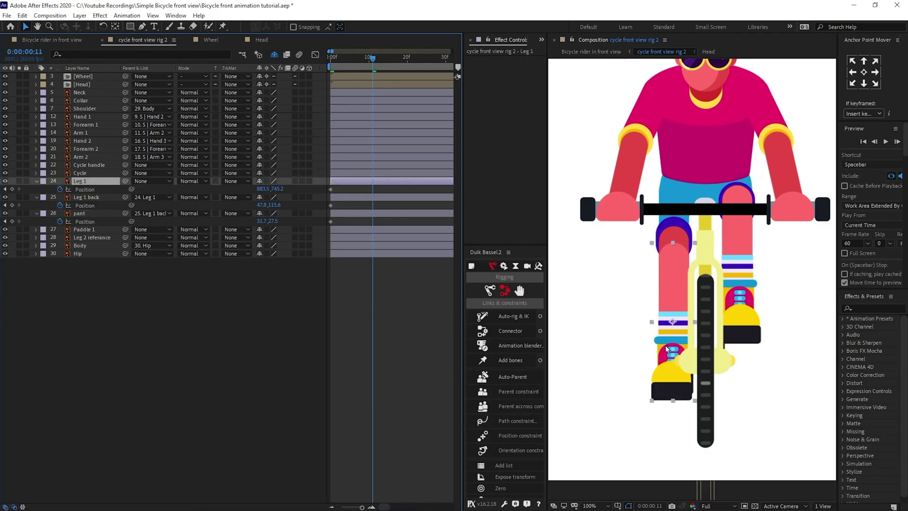
{"action": "left_click_drag", "start_coordinate": [675, 340], "coordinate": [680, 306]}
{"action": "key", "text": "ctrl+z"}
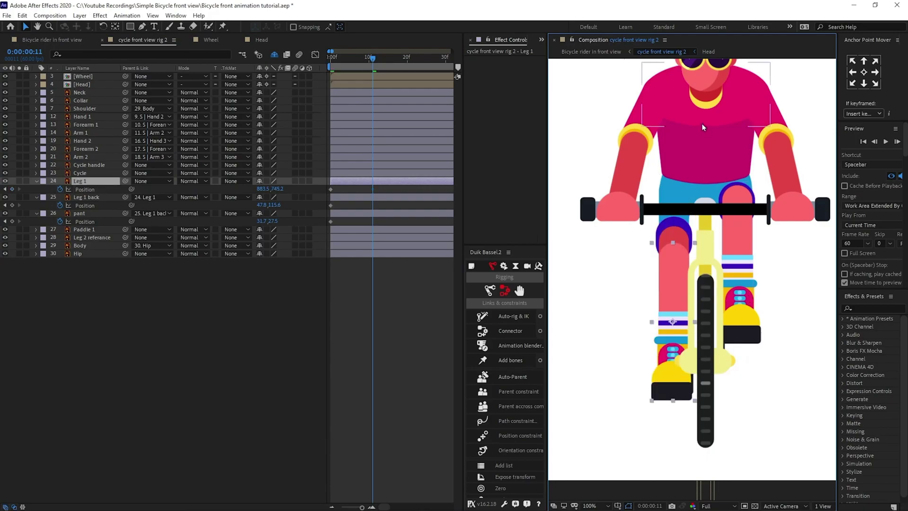
Place a horizontal guide at the raised shoe's sole and raise Leg 1 to it, at Position about 883.5, 625, on frame 11
{"action": "key", "text": "ctrl+r"}
{"action": "left_click_drag", "start_coordinate": [704, 64], "coordinate": [727, 347]}
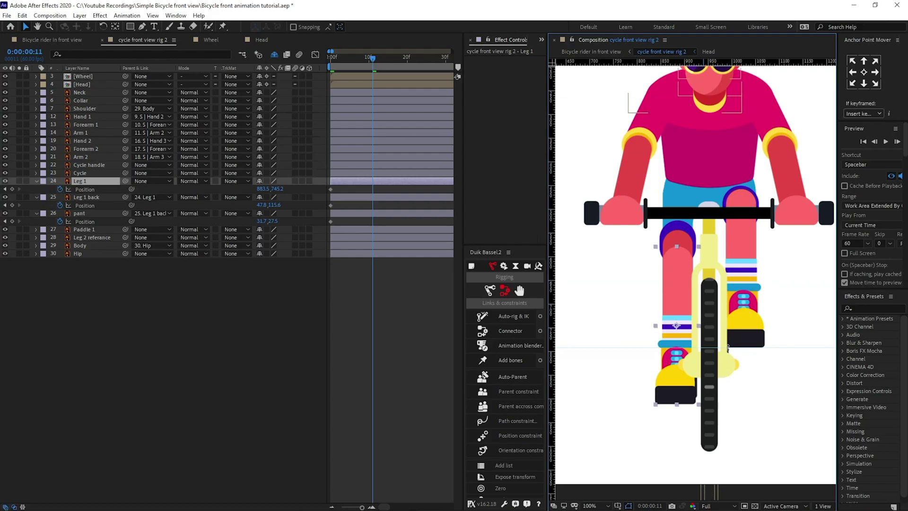
{"action": "scroll", "coordinate": [730, 321], "scroll_direction": "up", "scroll_amount": 1}
{"action": "left_click_drag", "start_coordinate": [735, 285], "coordinate": [713, 259]}
{"action": "scroll", "coordinate": [713, 260], "scroll_direction": "down", "scroll_amount": 1}
{"action": "left_click_drag", "start_coordinate": [673, 288], "coordinate": [683, 264]}
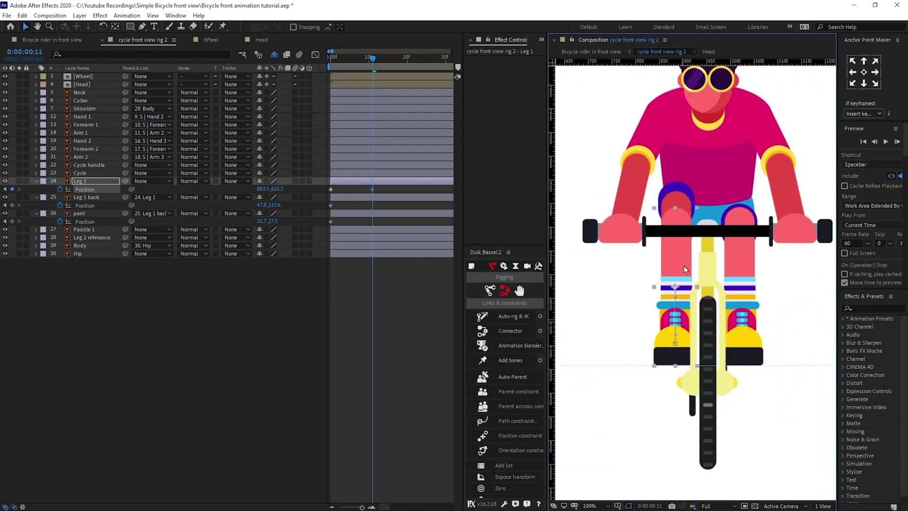
{"action": "left_click", "coordinate": [150, 314]}
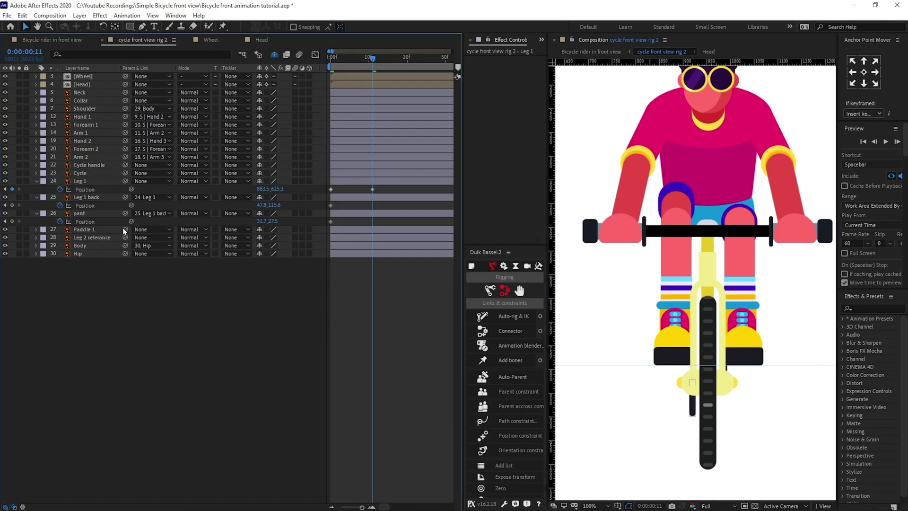
Nudge the Leg 1 back layer down to Position 47.8, 157.6 at frame 11
{"action": "left_click", "coordinate": [104, 198]}
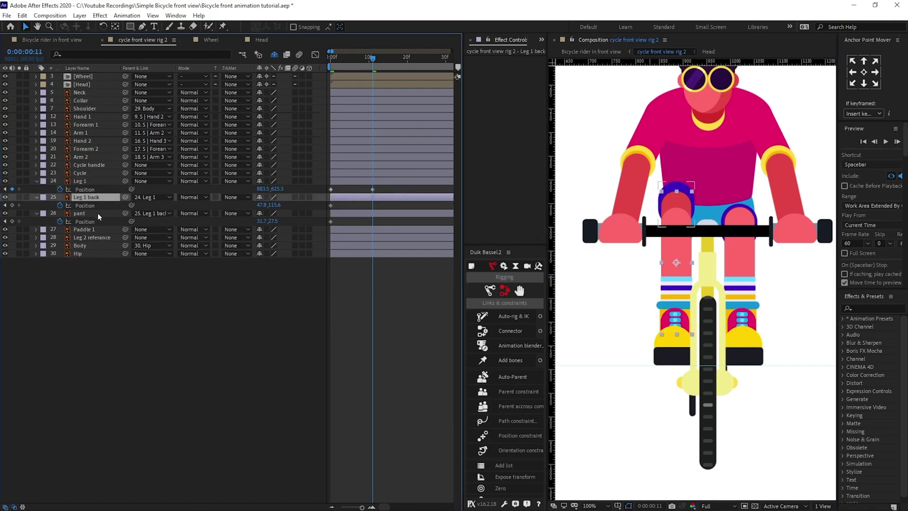
{"action": "key", "text": "Down"}
{"action": "key", "text": "Down"}
{"action": "key", "text": "Down"}
{"action": "key", "text": "Down"}
{"action": "key", "text": "Down"}
{"action": "key", "text": "Down"}
{"action": "key", "text": "Down"}
{"action": "key", "text": "Down"}
{"action": "key", "text": "Down"}
{"action": "key", "text": "Down"}
{"action": "key", "text": "Down"}
{"action": "key", "text": "Down"}
{"action": "key", "text": "Down"}
{"action": "key", "text": "Down"}
{"action": "key", "text": "Down"}
{"action": "key", "text": "Down"}
{"action": "key", "text": "Down"}
{"action": "key", "text": "Down"}
{"action": "key", "text": "Down"}
{"action": "key", "text": "Down"}
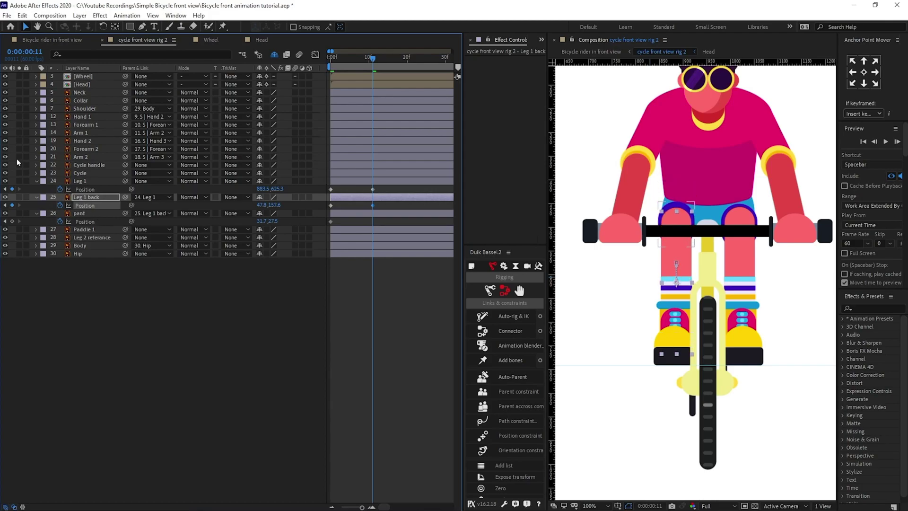
Nudge the pant layer down to a Position Y value of 35.5 at frame 11
{"action": "left_click", "coordinate": [87, 214]}
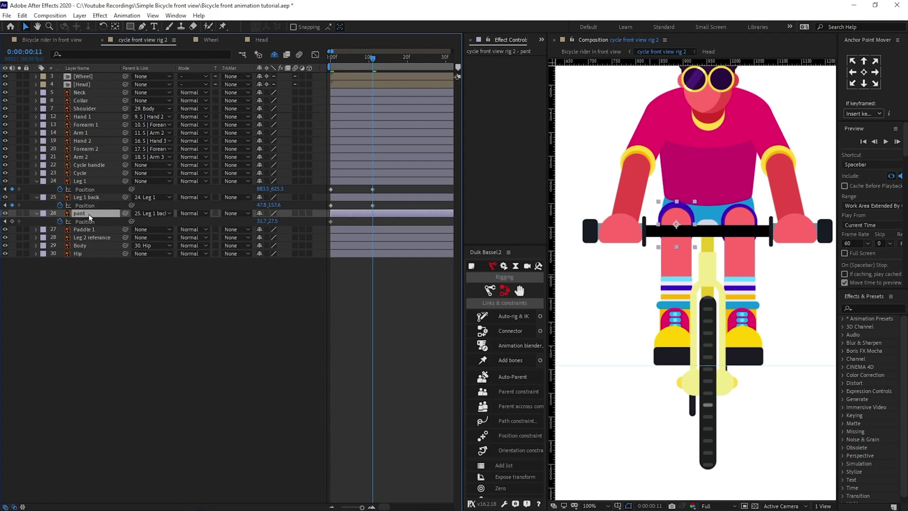
{"action": "key", "text": "Down"}
{"action": "key", "text": "Down"}
{"action": "key", "text": "Down"}
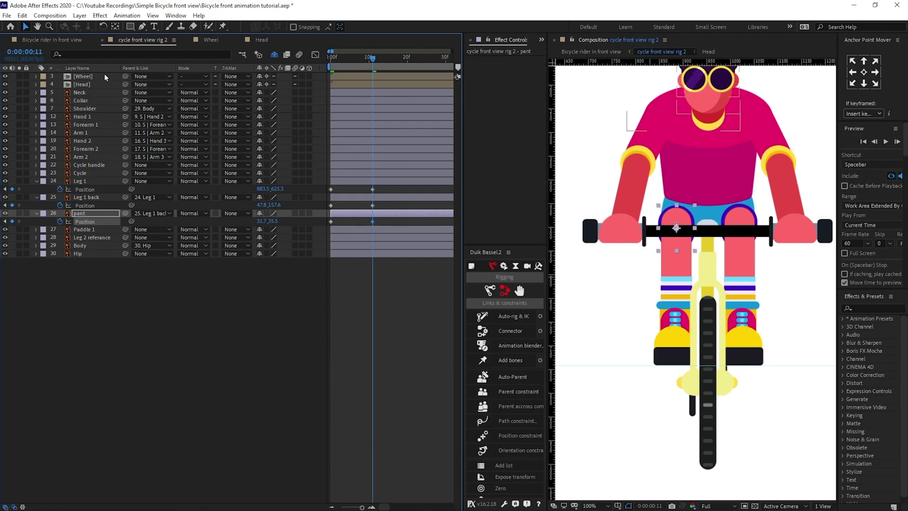
Copy the frame 0 Position keyframes of Leg 1, Leg 1 back and pant to frame 22
{"action": "left_click", "coordinate": [36, 51]}
{"action": "type", "text": "+"}
{"action": "type", "text": "+11"}
{"action": "key", "text": "Return"}
{"action": "left_click", "coordinate": [332, 191]}
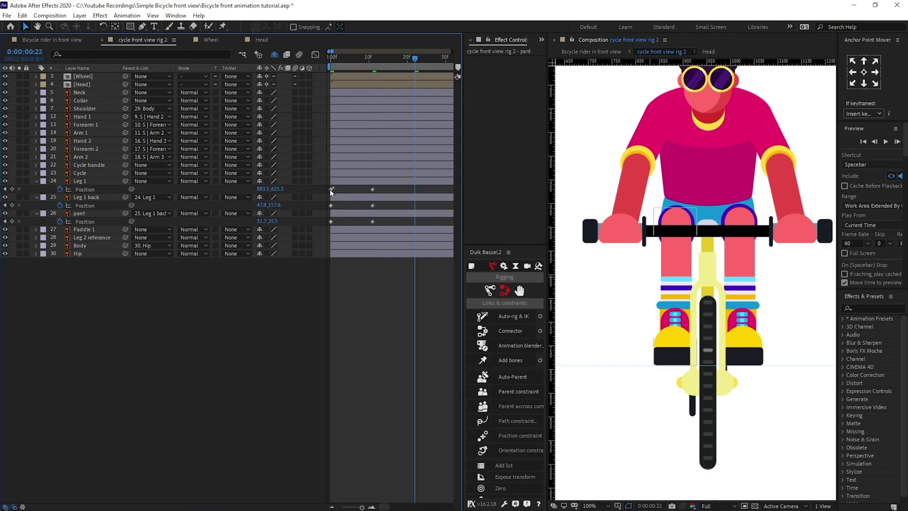
{"action": "key", "text": "ctrl+c"}
{"action": "key", "text": "ctrl+v"}
{"action": "left_click_drag", "start_coordinate": [339, 205], "coordinate": [313, 211]}
{"action": "key", "text": "ctrl+c"}
{"action": "key", "text": "ctrl+v"}
{"action": "left_click_drag", "start_coordinate": [338, 218], "coordinate": [325, 227]}
{"action": "key", "text": "ctrl+c"}
{"action": "key", "text": "ctrl+v"}
Apply Easy Ease to all Position keyframes of the Leg 1, Leg 1 back and pant layers
{"action": "left_click_drag", "start_coordinate": [425, 188], "coordinate": [299, 224]}
{"action": "key", "text": "F9"}
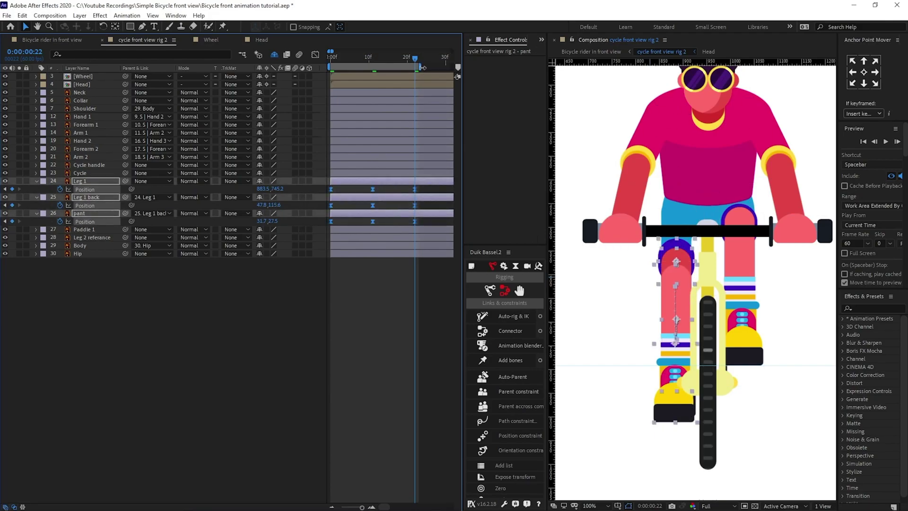
Play back the leg animation from frame 0
{"action": "left_click_drag", "start_coordinate": [414, 60], "coordinate": [330, 60]}
{"action": "scroll", "coordinate": [701, 202], "scroll_direction": "down", "scroll_amount": 1}
{"action": "key", "text": "space"}
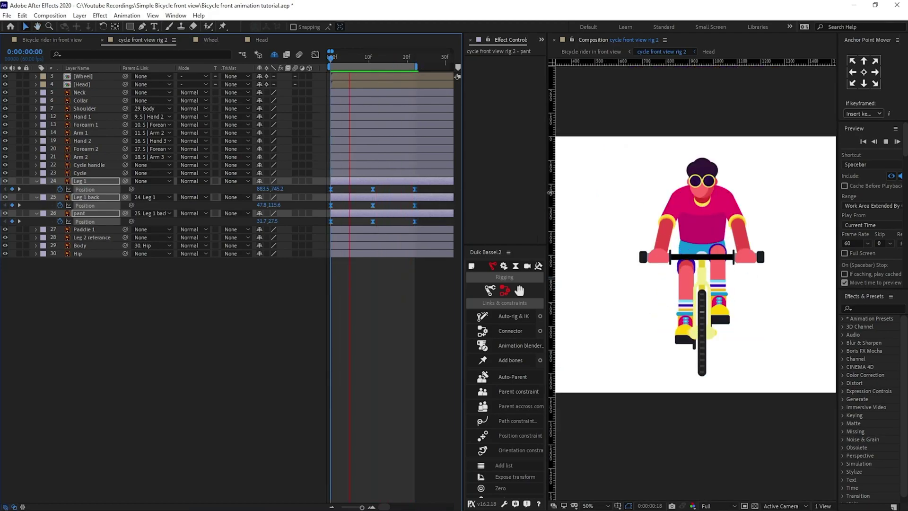
{"action": "key", "text": "space"}
Move the middle Position keyframes of Leg 1, Leg 1 back and pant to frame 15 and their last keyframes to frame 30
{"action": "left_click", "coordinate": [24, 52]}
{"action": "type", "text": "+15"}
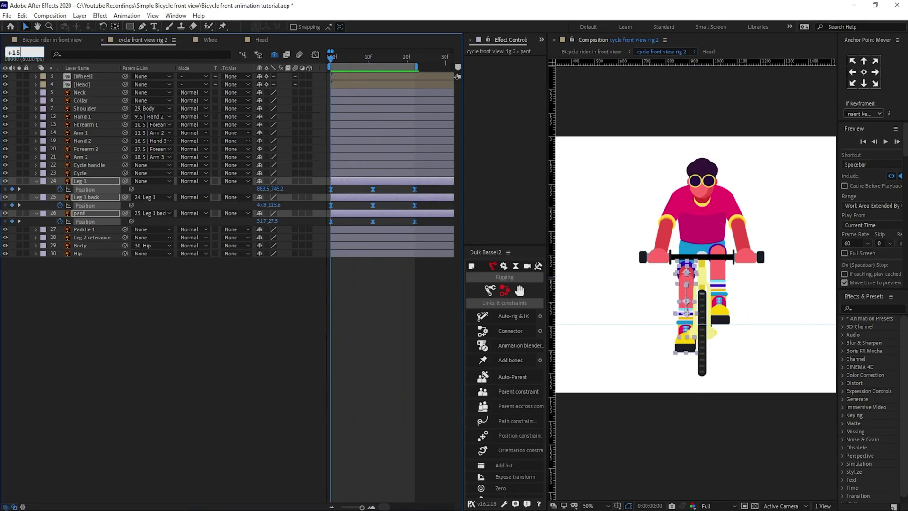
{"action": "key", "text": "Return"}
{"action": "left_click_drag", "start_coordinate": [425, 188], "coordinate": [388, 225]}
{"action": "left_click", "coordinate": [34, 49]}
{"action": "type", "text": "+15"}
{"action": "key", "text": "Return"}
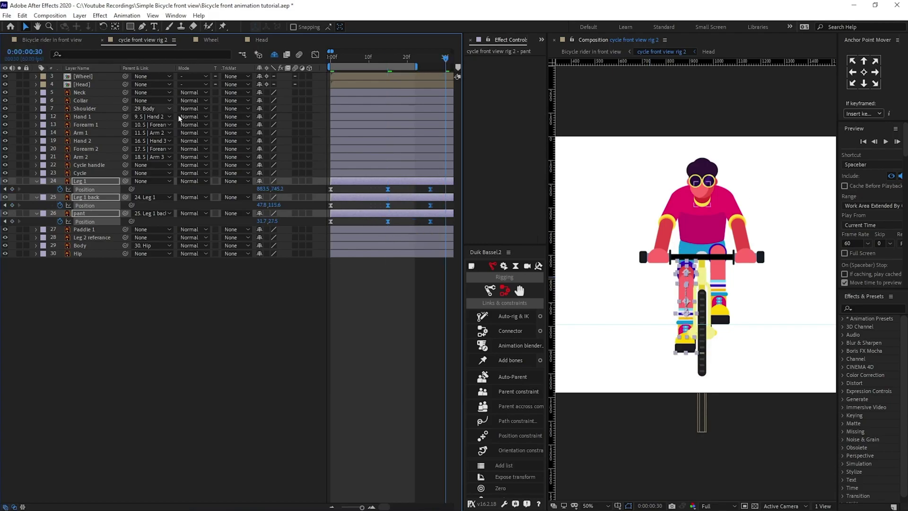
{"action": "left_click_drag", "start_coordinate": [436, 191], "coordinate": [447, 225]}
Extend the work area end to frame 30 and preview the slower leg loop
{"action": "left_click_drag", "start_coordinate": [416, 66], "coordinate": [445, 66]}
{"action": "key", "text": "space"}
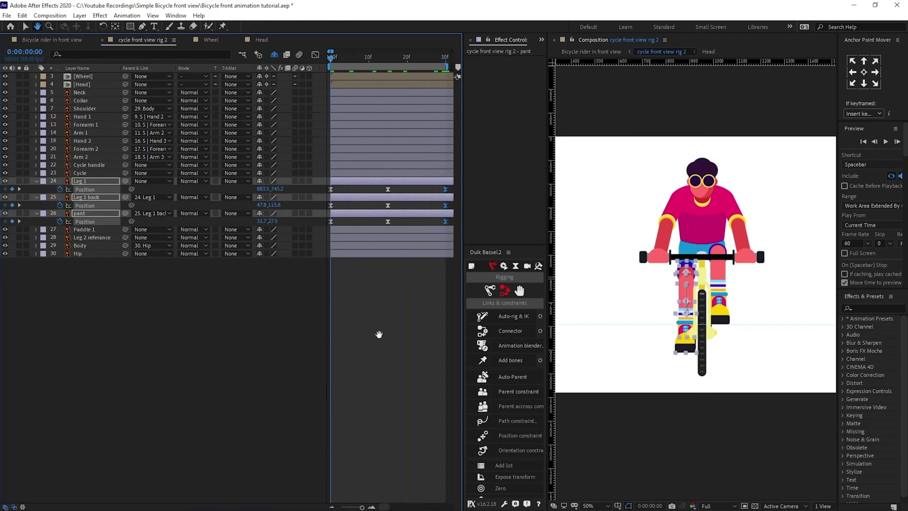
{"action": "key", "text": "space"}
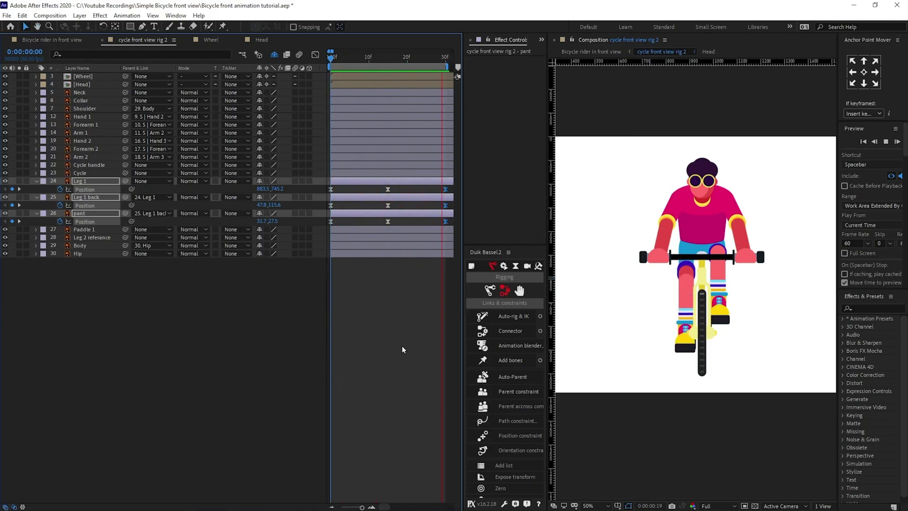
{"action": "key", "text": "space"}
{"action": "left_click", "coordinate": [87, 289]}
{"action": "left_click", "coordinate": [87, 183]}
{"action": "left_click", "coordinate": [90, 213], "text": "shift"}
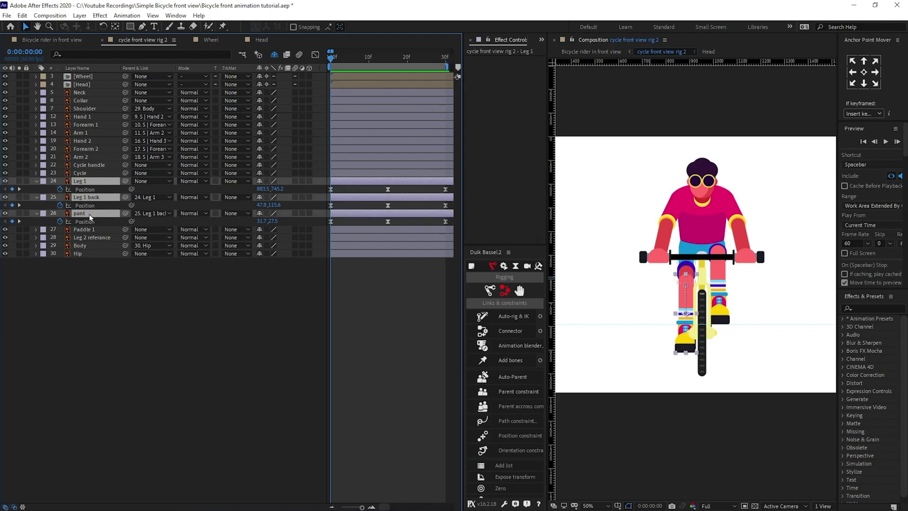
{"action": "key", "text": "slash"}
{"action": "left_click_drag", "start_coordinate": [723, 377], "coordinate": [732, 378]}
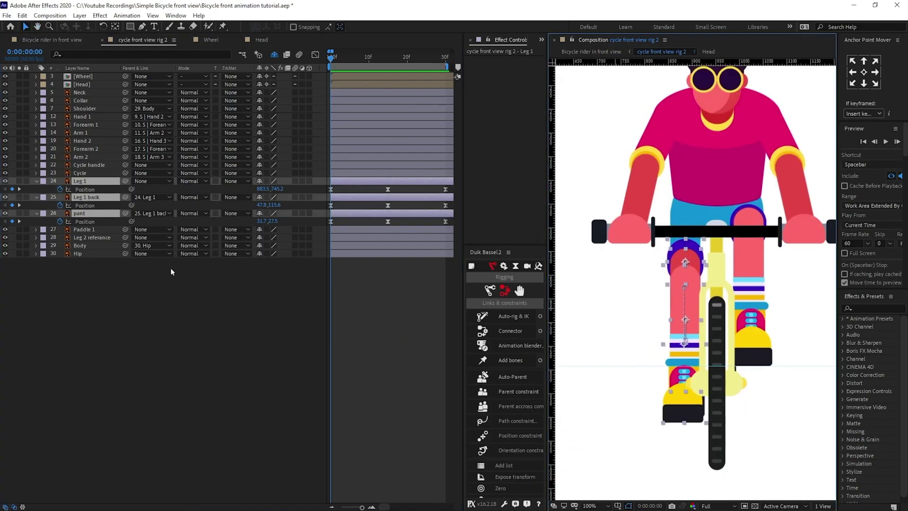
Toggle the visibility of the Paddle 1 layer to check which part of the pedal it holds
{"action": "left_click", "coordinate": [94, 281]}
{"action": "left_click", "coordinate": [85, 230]}
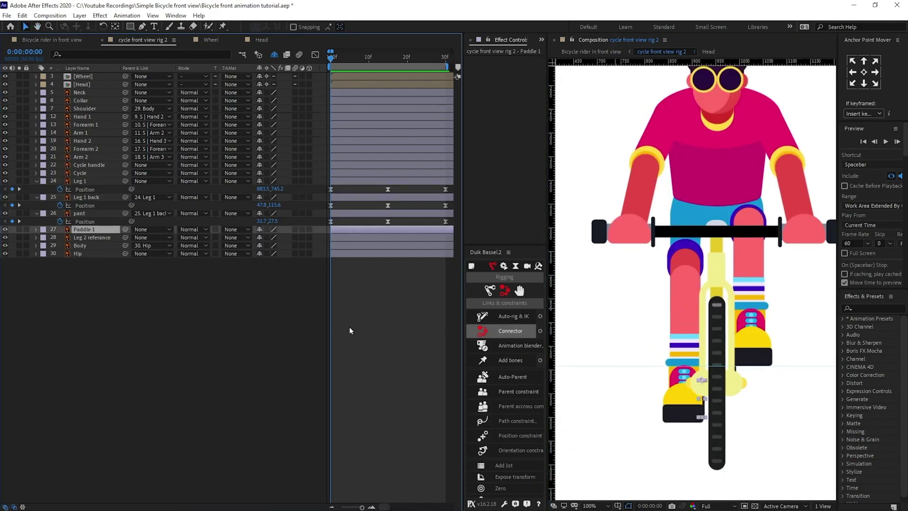
{"action": "scroll", "coordinate": [742, 433], "scroll_direction": "up", "scroll_amount": 2}
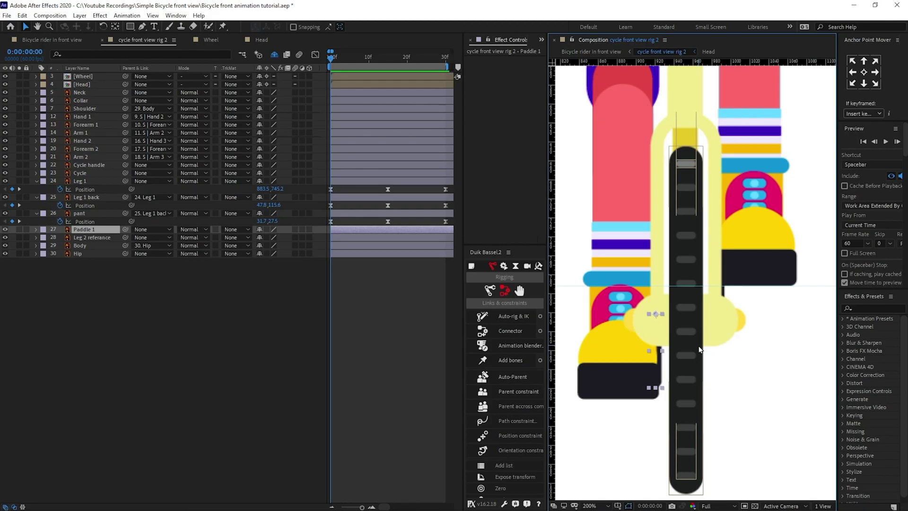
{"action": "left_click", "coordinate": [5, 229]}
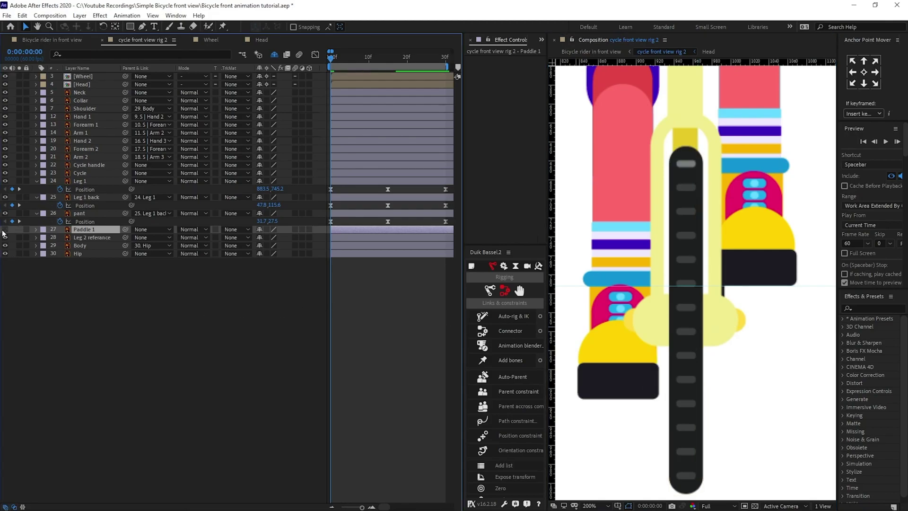
{"action": "scroll", "coordinate": [691, 342], "scroll_direction": "down", "scroll_amount": 2}
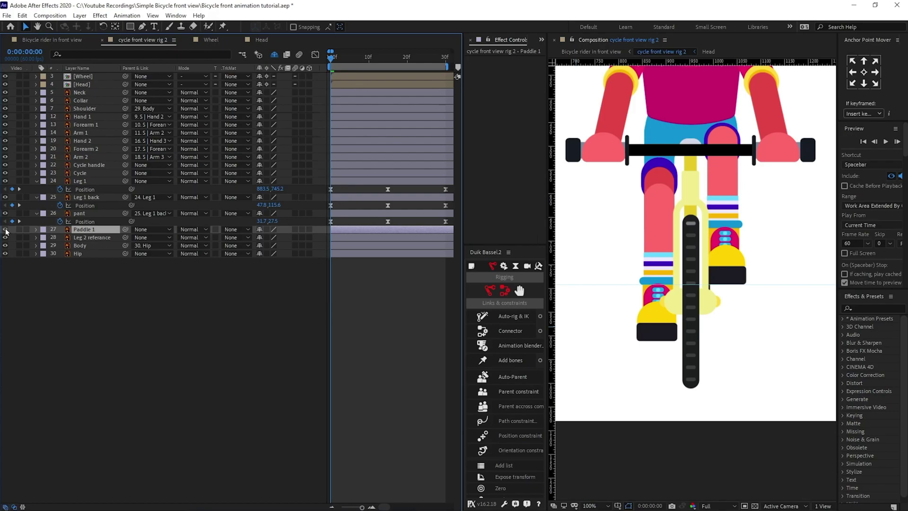
Keyframe Paddle 1's Scale at frames 0 and 15, unlinking its proportions and setting it to 100, -71% at frame 15
{"action": "key", "text": "s"}
{"action": "left_click", "coordinate": [59, 238]}
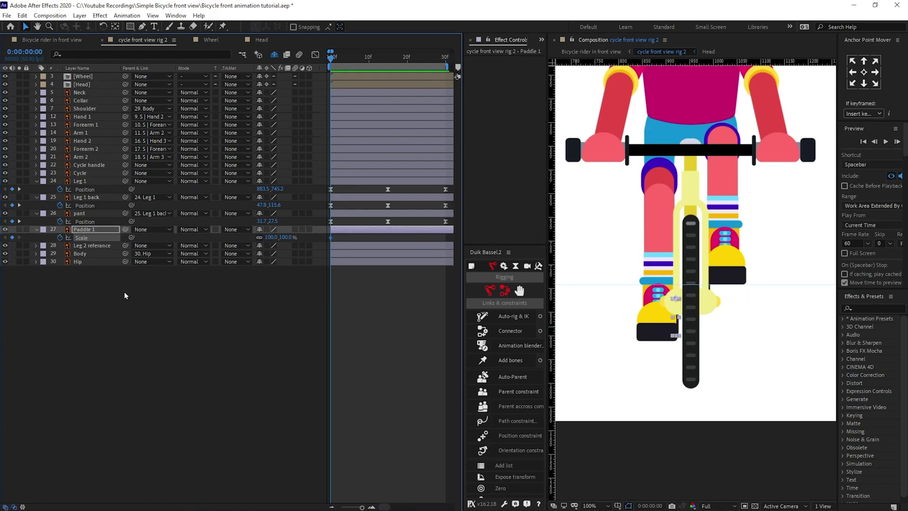
{"action": "key", "text": "k"}
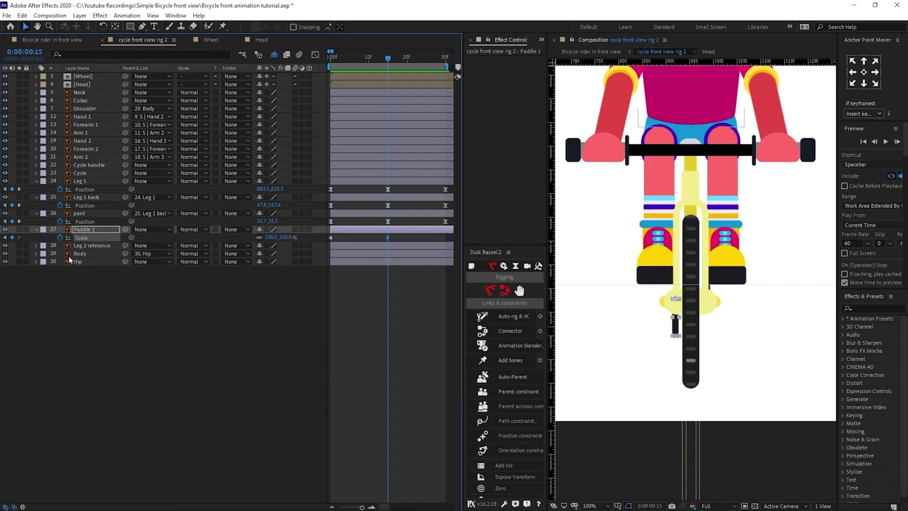
{"action": "key", "text": "period"}
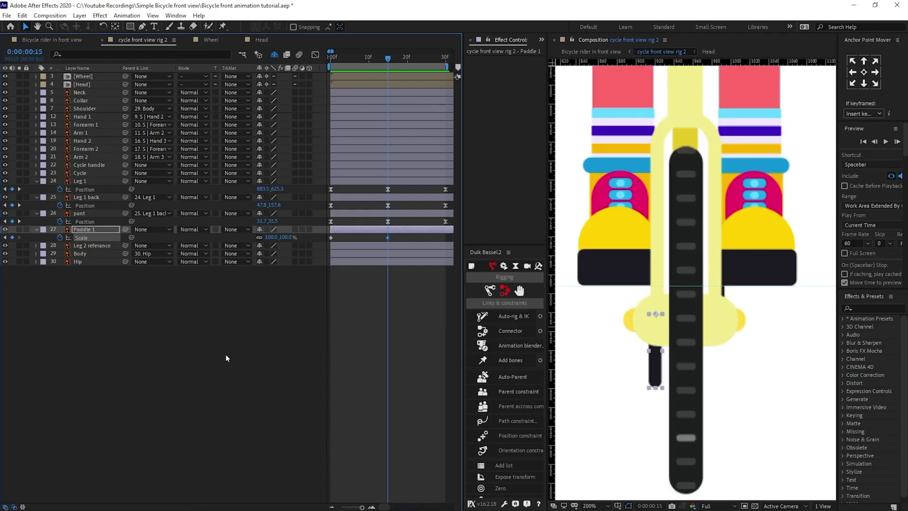
{"action": "left_click_drag", "start_coordinate": [263, 239], "coordinate": [241, 271]}
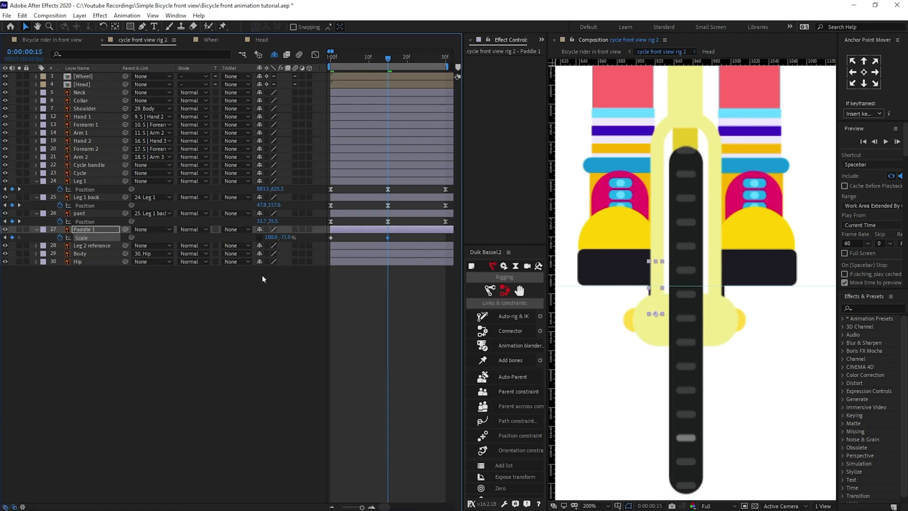
Copy Paddle 1's frame 0 Scale keyframe to frame 30 and apply Easy Ease to all its Scale keyframes
{"action": "left_click_drag", "start_coordinate": [347, 56], "coordinate": [444, 59]}
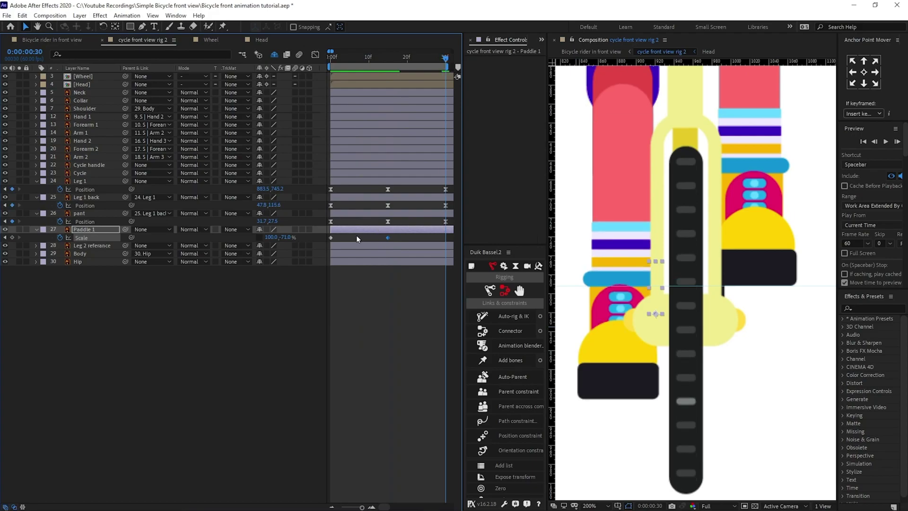
{"action": "left_click_drag", "start_coordinate": [318, 240], "coordinate": [319, 240]}
{"action": "key", "text": "ctrl+c"}
{"action": "key", "text": "ctrl+v"}
{"action": "left_click_drag", "start_coordinate": [449, 234], "coordinate": [305, 240]}
{"action": "key", "text": "F9"}
Preview the pedal and leg animation on the whole rider from frame 0
{"action": "left_click", "coordinate": [331, 59]}
{"action": "scroll", "coordinate": [729, 240], "scroll_direction": "down", "scroll_amount": 2}
{"action": "key", "text": "space"}
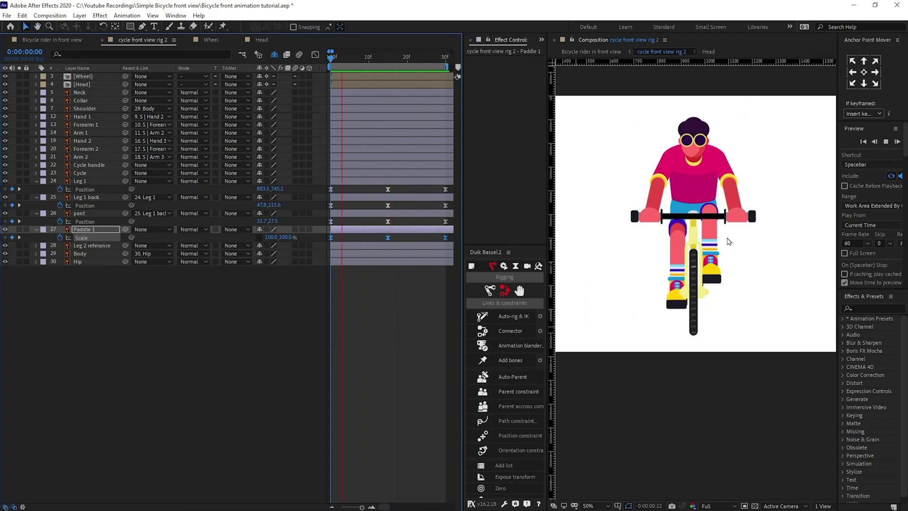
{"action": "key", "text": "space"}
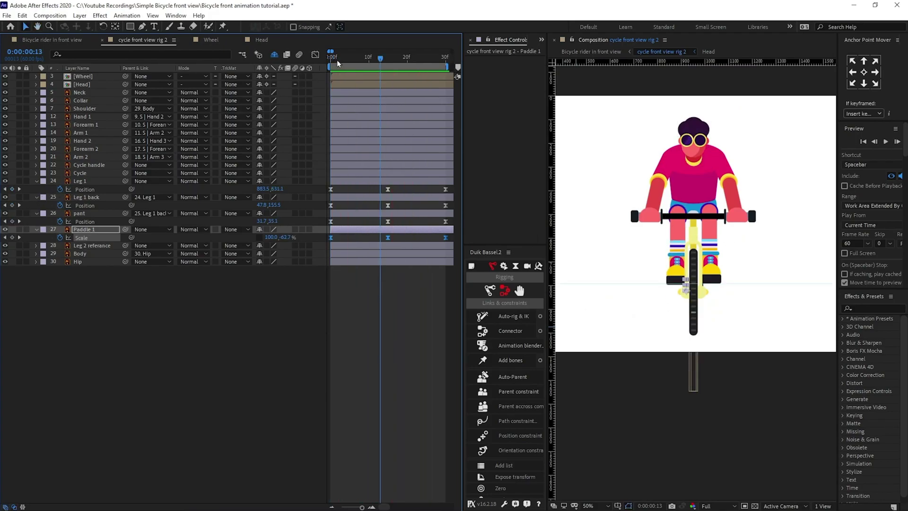
Pre-compose the Leg 1, Leg 1 back, pant and Paddle 1 layers into a new composition named Leg 1
{"action": "key", "text": "Home"}
{"action": "left_click", "coordinate": [92, 182]}
{"action": "left_click", "coordinate": [88, 232], "text": "shift"}
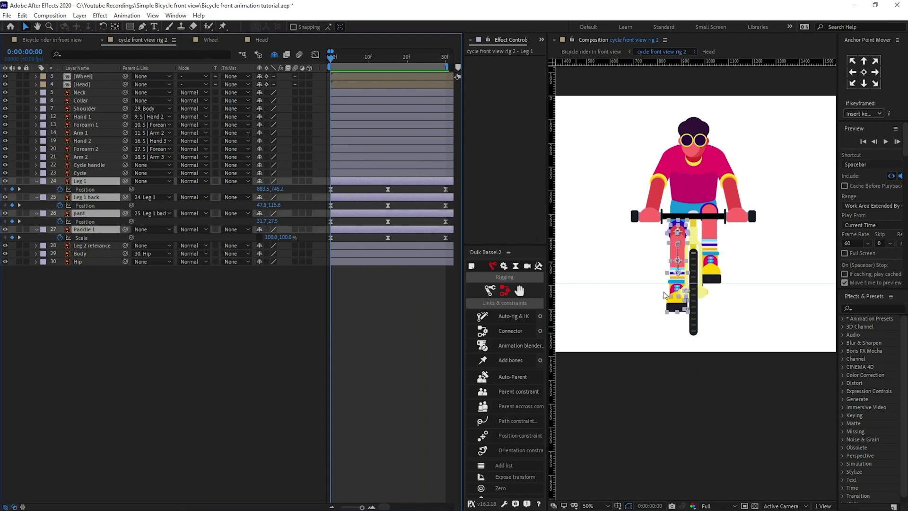
{"action": "right_click", "coordinate": [106, 214]}
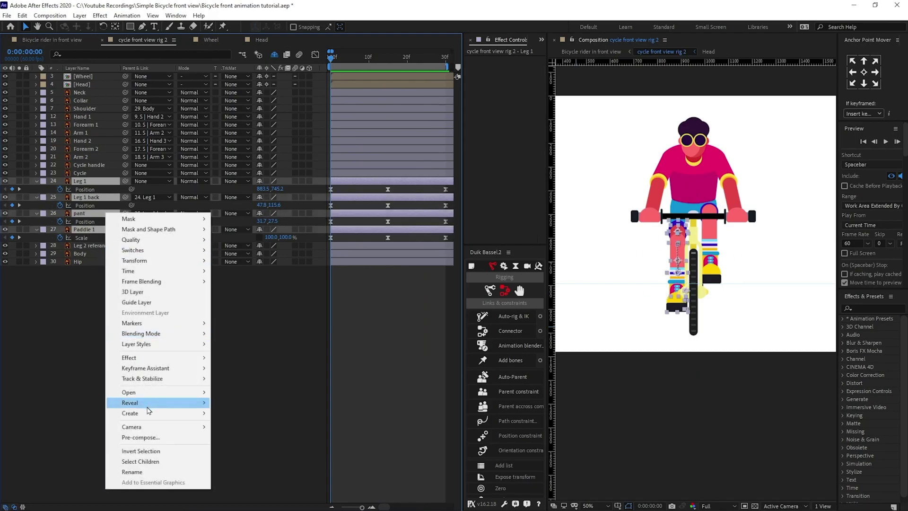
{"action": "left_click", "coordinate": [157, 440]}
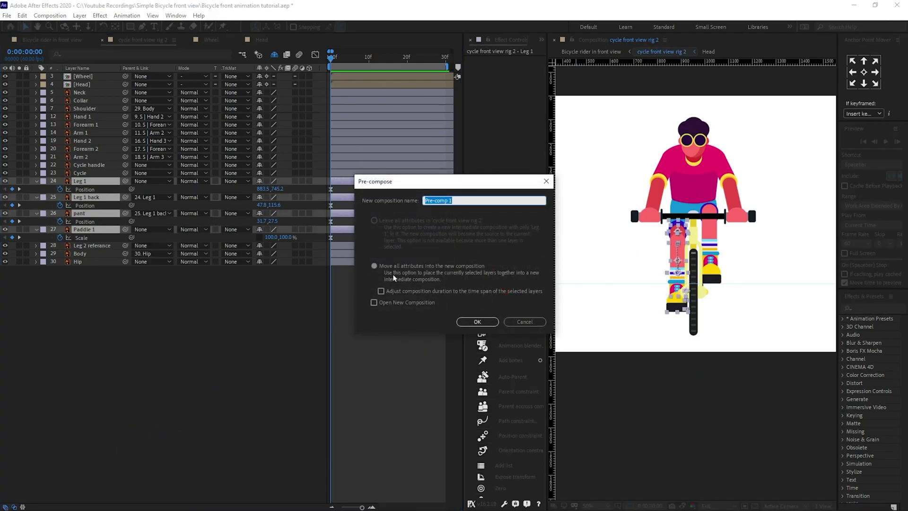
{"action": "type", "text": "Leg 1"}
{"action": "key", "text": "Return"}
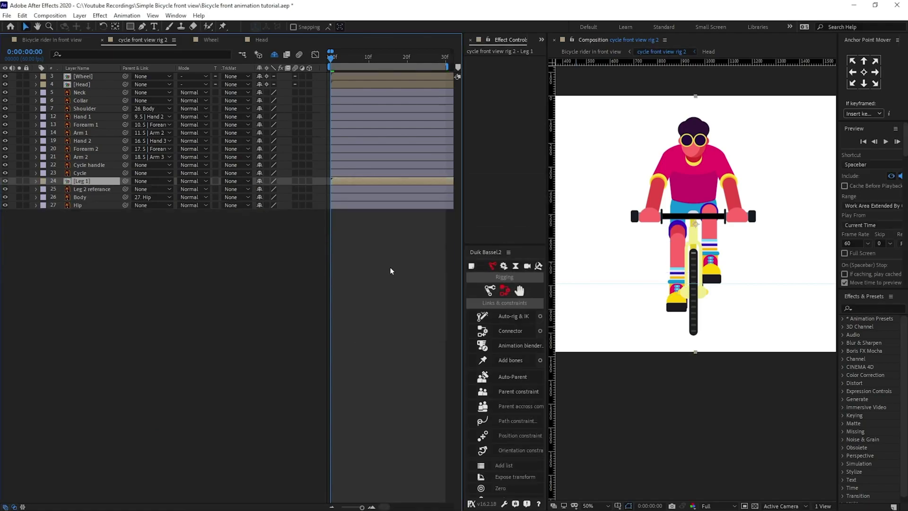
Move the Leg 1 precomp's anchor point to the bottom of the shoe and enable Collapse Transformations for the layer
{"action": "scroll", "coordinate": [685, 270], "scroll_direction": "up", "scroll_amount": 3}
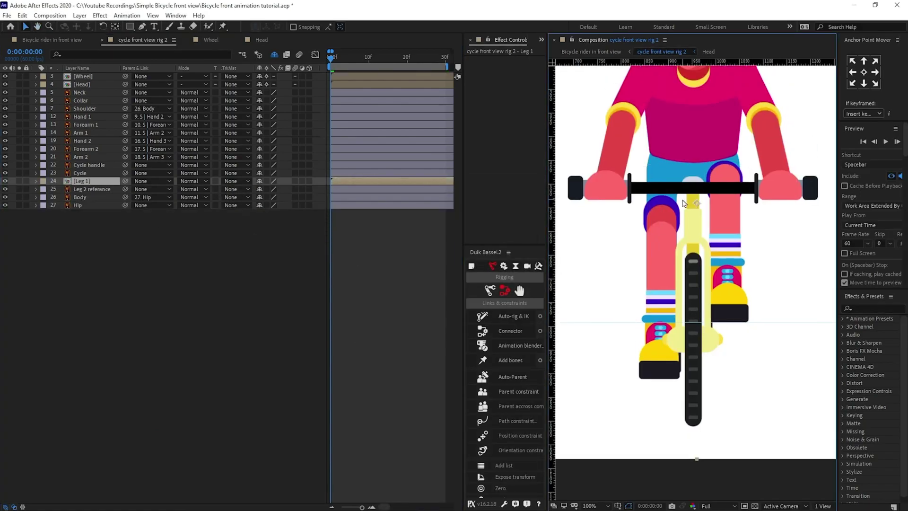
{"action": "key", "text": "y"}
{"action": "left_click_drag", "start_coordinate": [697, 202], "coordinate": [663, 337]}
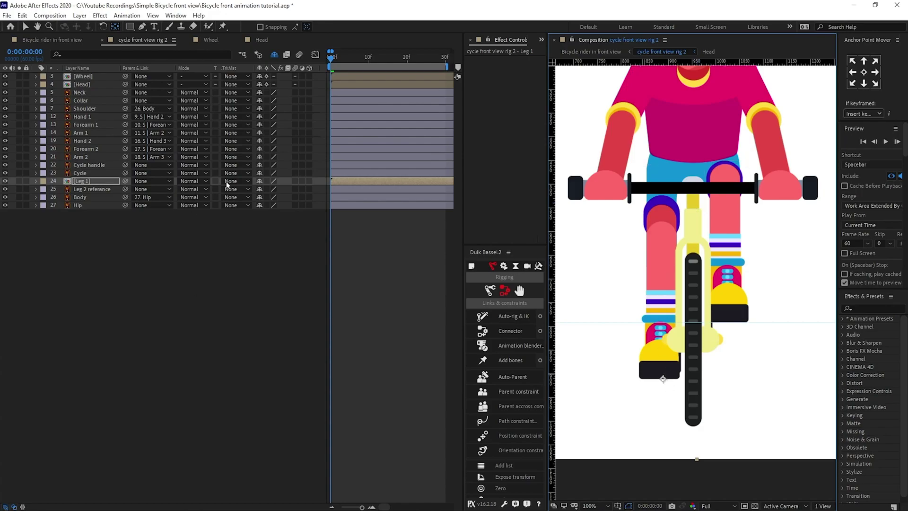
{"action": "left_click", "coordinate": [266, 181]}
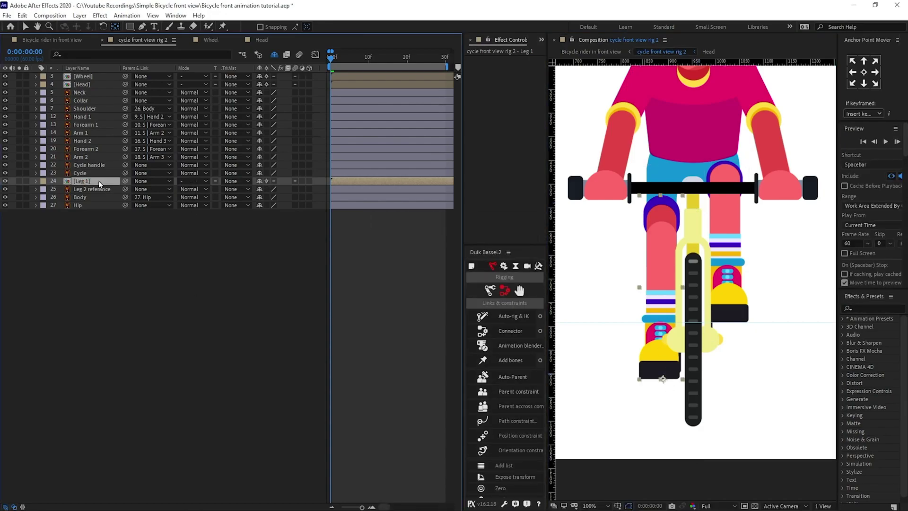
Duplicate the Leg 1 precomp layer, rename the copy Leg 2, and solo it together with the Leg 2 referance layer
{"action": "key", "text": "ctrl+d"}
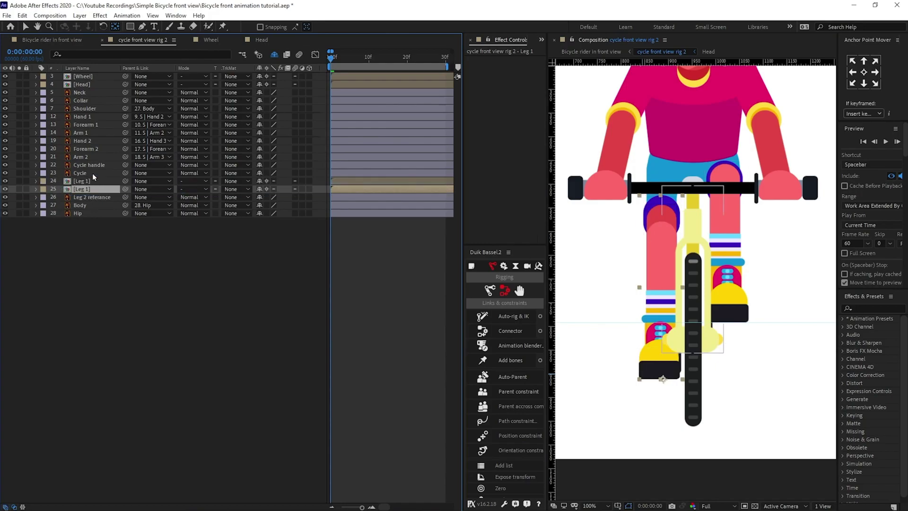
{"action": "type", "text": "2"}
{"action": "key", "text": "Return"}
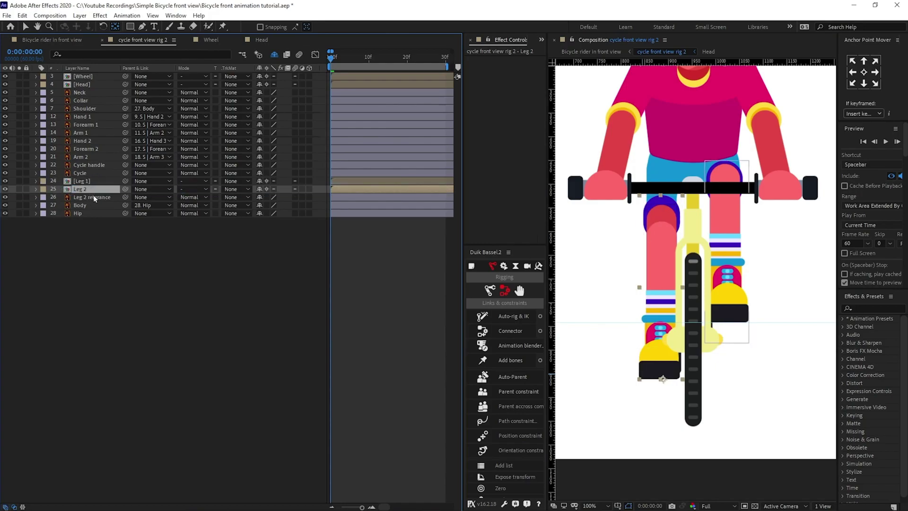
{"action": "left_click", "coordinate": [90, 197], "text": "shift"}
{"action": "left_click", "coordinate": [19, 197]}
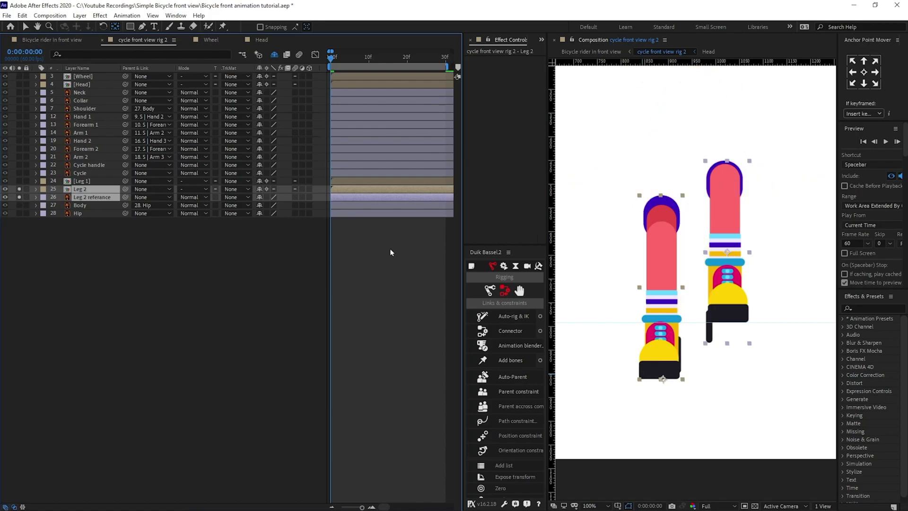
Try flipping Leg 2 horizontally and placing it over the Leg 2 referance artwork, and delete the Leg 2 copy
{"action": "scroll", "coordinate": [629, 265], "scroll_direction": "up", "scroll_amount": 2}
{"action": "scroll", "coordinate": [624, 248], "scroll_direction": "down", "scroll_amount": 2}
{"action": "right_click", "coordinate": [662, 248]}
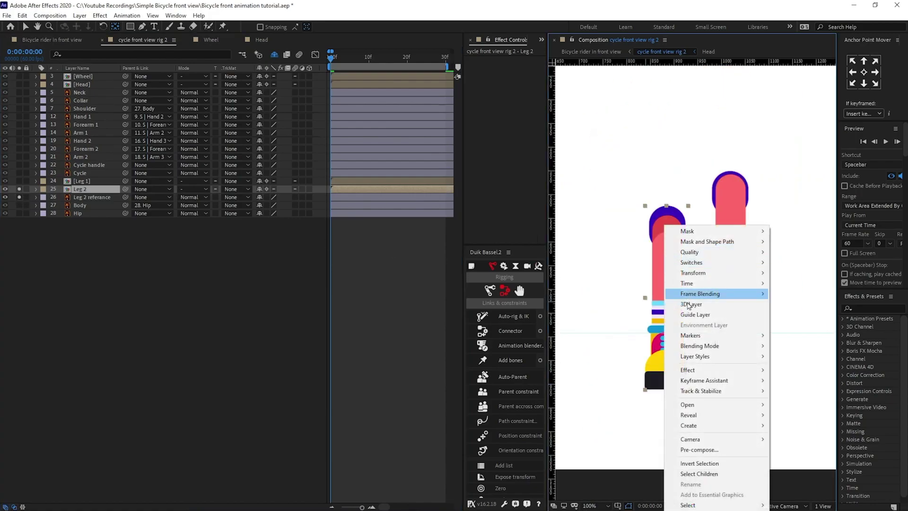
{"action": "mouse_move", "coordinate": [699, 273]}
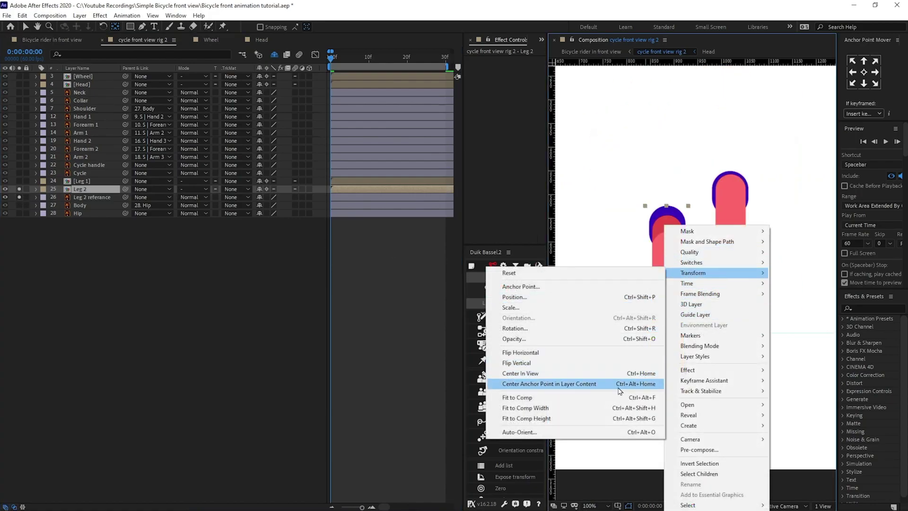
{"action": "left_click", "coordinate": [548, 355]}
{"action": "key", "text": "v"}
{"action": "left_click_drag", "start_coordinate": [676, 281], "coordinate": [736, 292]}
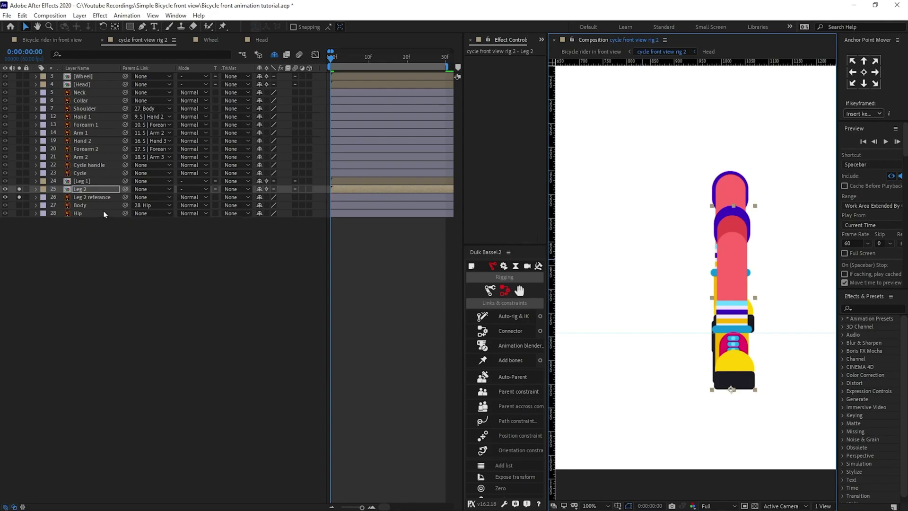
{"action": "left_click", "coordinate": [84, 189]}
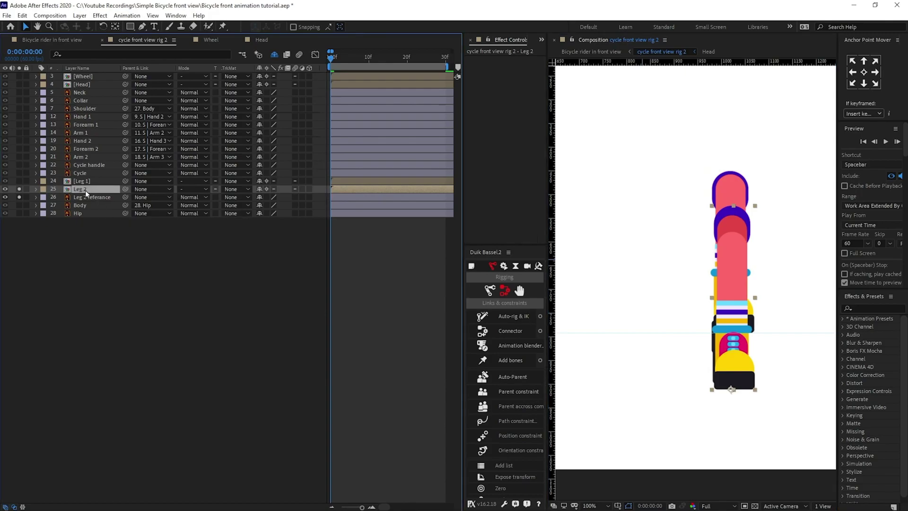
{"action": "key", "text": "Delete"}
Open the Leg 1 precomp to look over its layers and timeline, and return to the cycle front view rig 2 composition
{"action": "double_click", "coordinate": [84, 181]}
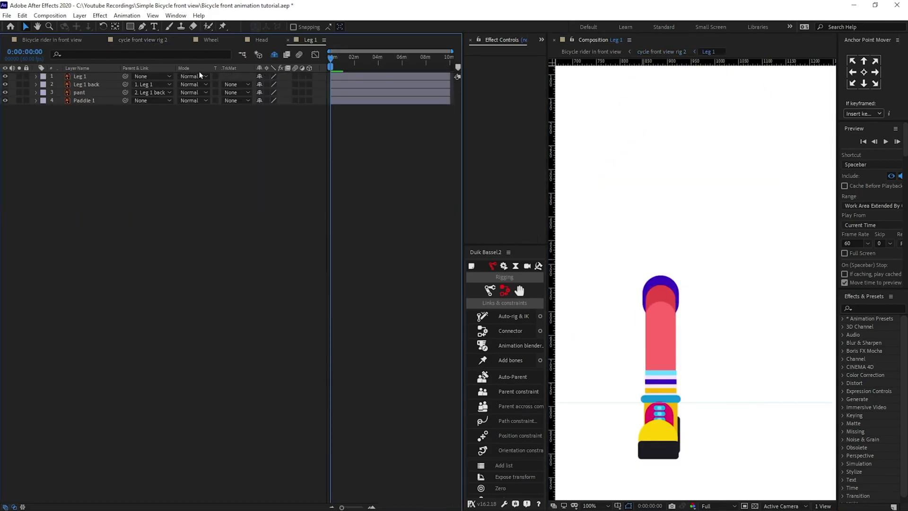
{"action": "key", "text": "equal"}
{"action": "key", "text": "equal"}
{"action": "key", "text": "equal"}
{"action": "key", "text": "equal"}
{"action": "key", "text": "equal"}
{"action": "key", "text": "equal"}
{"action": "key", "text": "equal"}
{"action": "key", "text": "equal"}
{"action": "key", "text": "equal"}
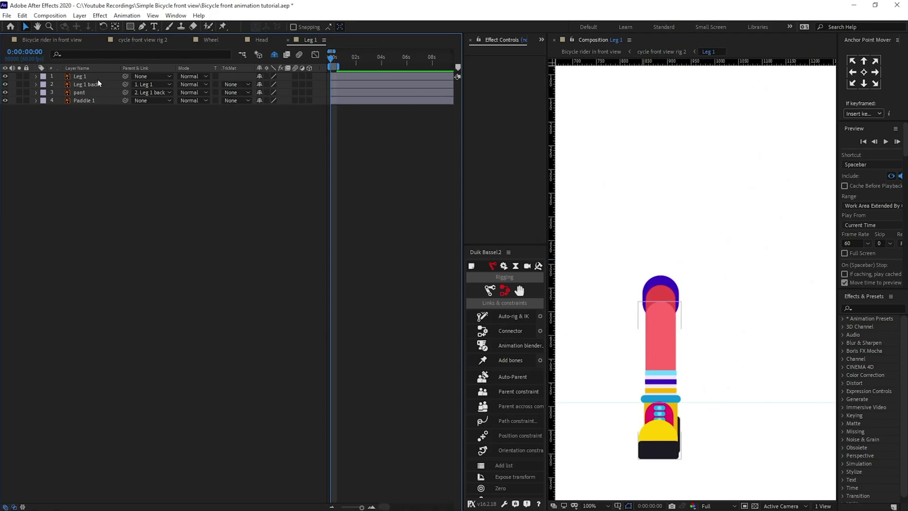
{"action": "left_click", "coordinate": [127, 40]}
Enable time remapping on the Leg 1 precomp layer and add a Time Remap keyframe at frame 30
{"action": "right_click", "coordinate": [98, 181]}
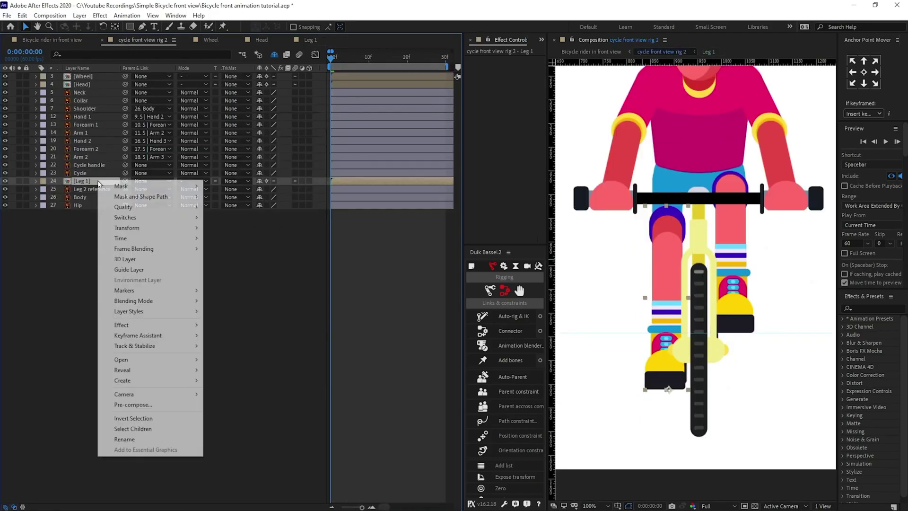
{"action": "mouse_move", "coordinate": [132, 238]}
{"action": "left_click", "coordinate": [231, 238]}
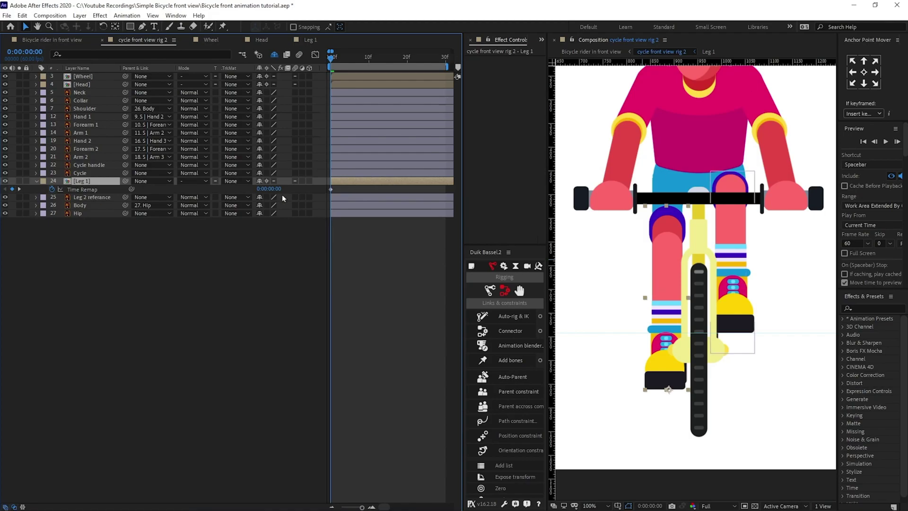
{"action": "left_click_drag", "start_coordinate": [442, 56], "coordinate": [445, 58]}
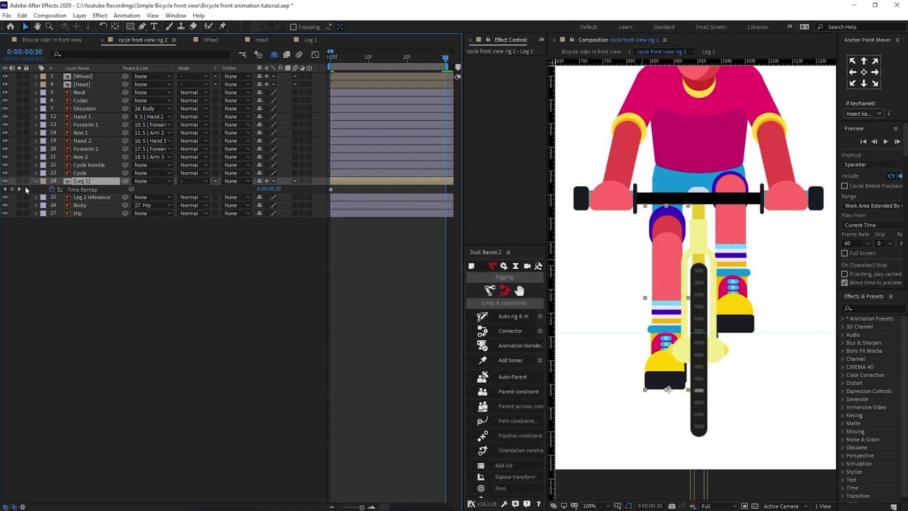
{"action": "left_click", "coordinate": [12, 189]}
{"action": "scroll", "coordinate": [305, 274], "scroll_direction": "down", "scroll_amount": 10}
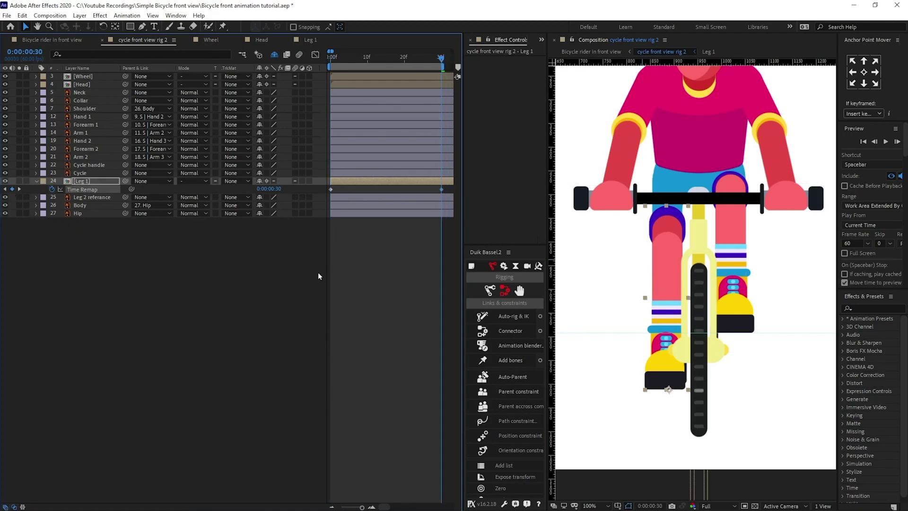
Delete the original Time Remap keyframe at the far end of the Leg 1 layer
{"action": "key", "text": "minus"}
{"action": "key", "text": "minus"}
{"action": "key", "text": "minus"}
{"action": "key", "text": "minus"}
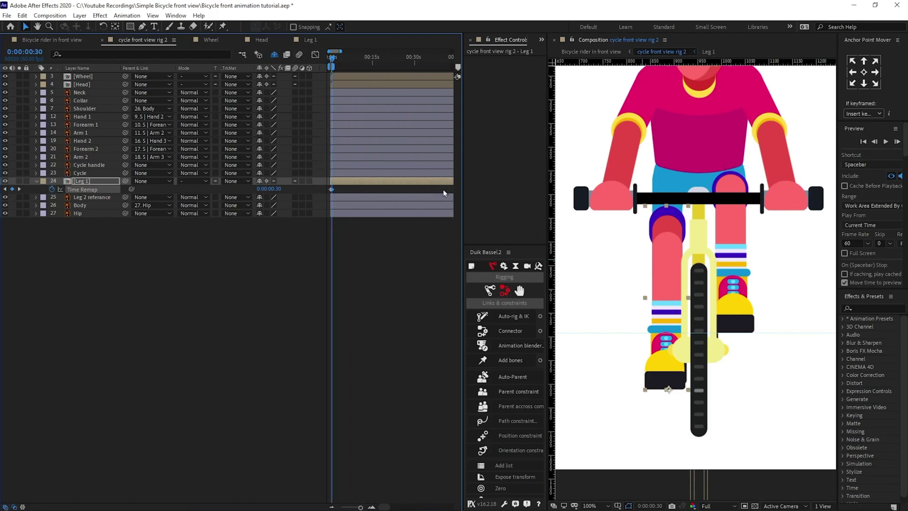
{"action": "key", "text": "Delete"}
{"action": "key", "text": "equal"}
{"action": "key", "text": "equal"}
{"action": "key", "text": "equal"}
{"action": "key", "text": "equal"}
{"action": "key", "text": "equal"}
{"action": "key", "text": "equal"}
{"action": "key", "text": "equal"}
{"action": "key", "text": "equal"}
{"action": "key", "text": "equal"}
{"action": "key", "text": "equal"}
{"action": "left_click_drag", "start_coordinate": [370, 268], "coordinate": [475, 287]}
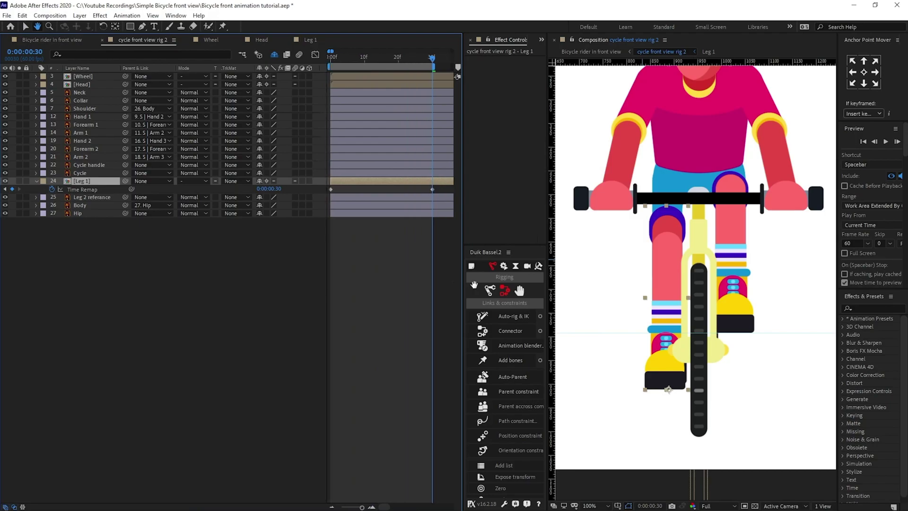
Copy the loopIn()+loopOut()-value expression from the wheel stripe's Position in the Wheel composition and apply it to Leg 1's Time Remap
{"action": "left_click", "coordinate": [211, 39]}
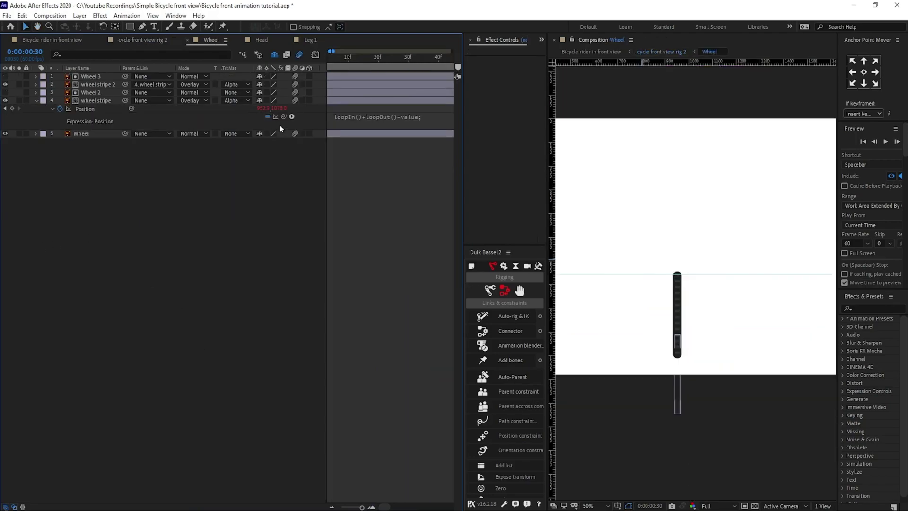
{"action": "left_click", "coordinate": [364, 120]}
{"action": "key", "text": "ctrl+c"}
{"action": "left_click", "coordinate": [370, 213]}
{"action": "left_click", "coordinate": [142, 40]}
{"action": "left_click", "coordinate": [53, 189], "text": "alt"}
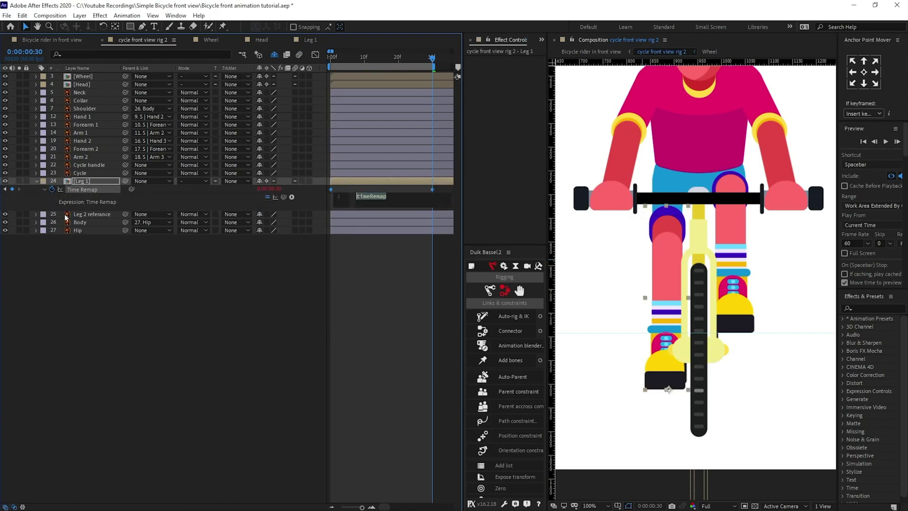
{"action": "key", "text": "ctrl+v"}
{"action": "left_click", "coordinate": [251, 302]}
Duplicate the Leg 1 layer at the first frame, rename the copy Leg 2, and solo it with the Leg 2 referance layer
{"action": "key", "text": "Home"}
{"action": "left_click", "coordinate": [92, 180]}
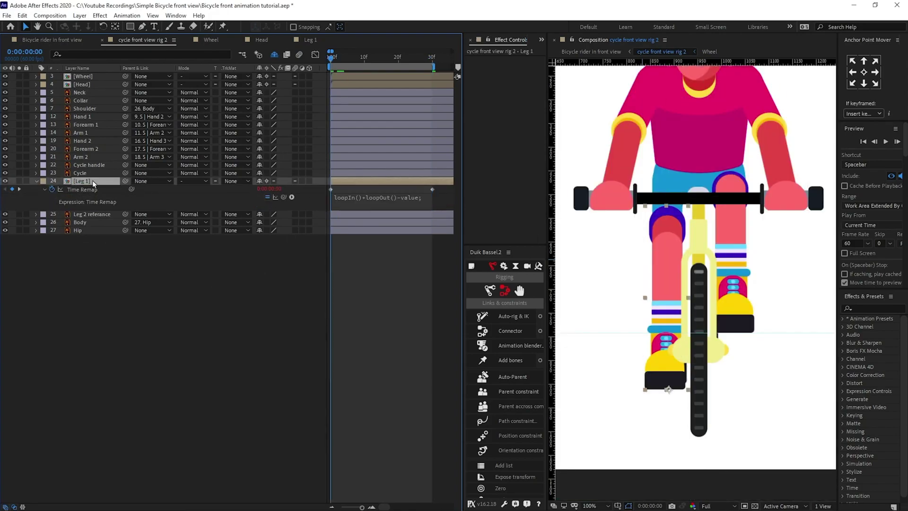
{"action": "key", "text": "ctrl+d"}
{"action": "left_click", "coordinate": [98, 215]}
{"action": "key", "text": "Return"}
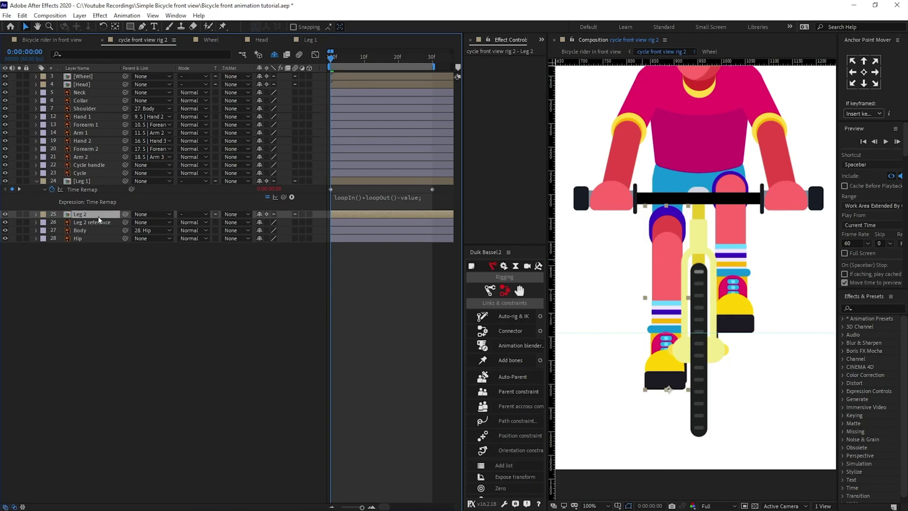
{"action": "left_click", "coordinate": [92, 223], "text": "shift"}
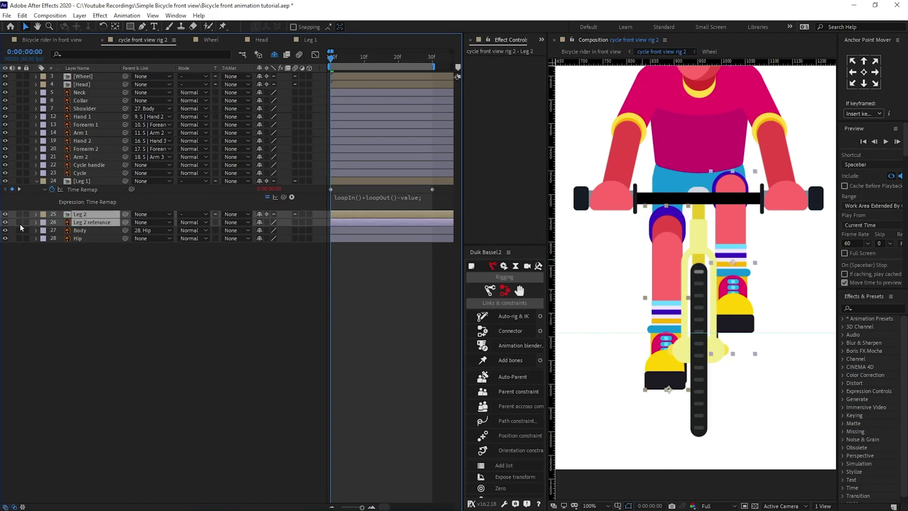
{"action": "left_click", "coordinate": [19, 223]}
Flip Leg 2 horizontally and align it horizontally over the Leg 2 referance artwork
{"action": "left_click", "coordinate": [100, 215]}
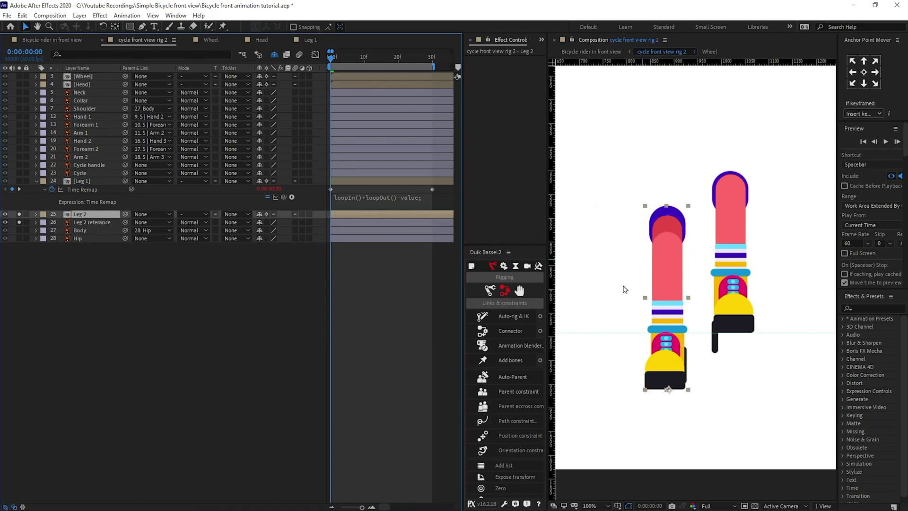
{"action": "right_click", "coordinate": [662, 276]}
{"action": "mouse_move", "coordinate": [686, 265]}
{"action": "left_click", "coordinate": [544, 353]}
{"action": "mouse_move", "coordinate": [668, 316]}
{"action": "left_mouse_down"}
{"action": "mouse_move", "coordinate": [734, 315]}
{"action": "mouse_move", "coordinate": [676, 309]}
{"action": "left_mouse_up"}
{"action": "key", "text": "period"}
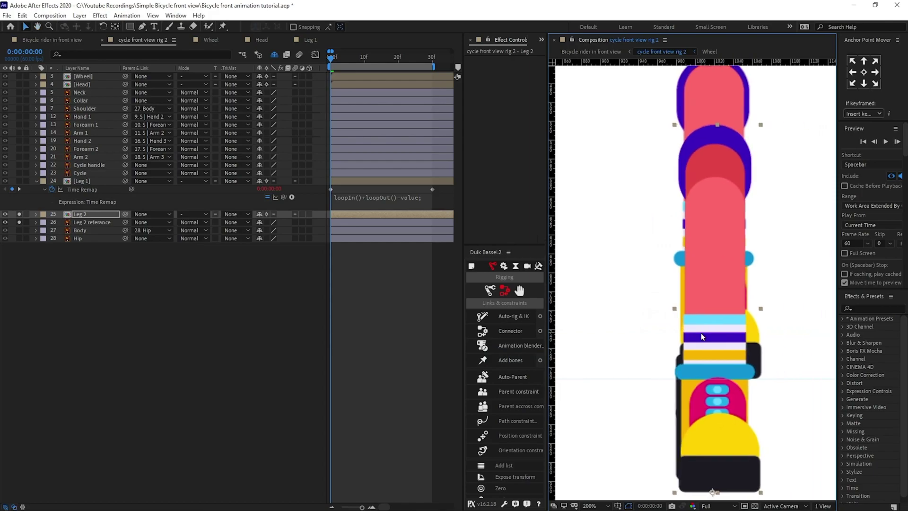
Shift Leg 2's Time Remap keyframes so the first one sits at frame 15, and check the pose at frame 0
{"action": "key", "text": "ctrl+alt+t"}
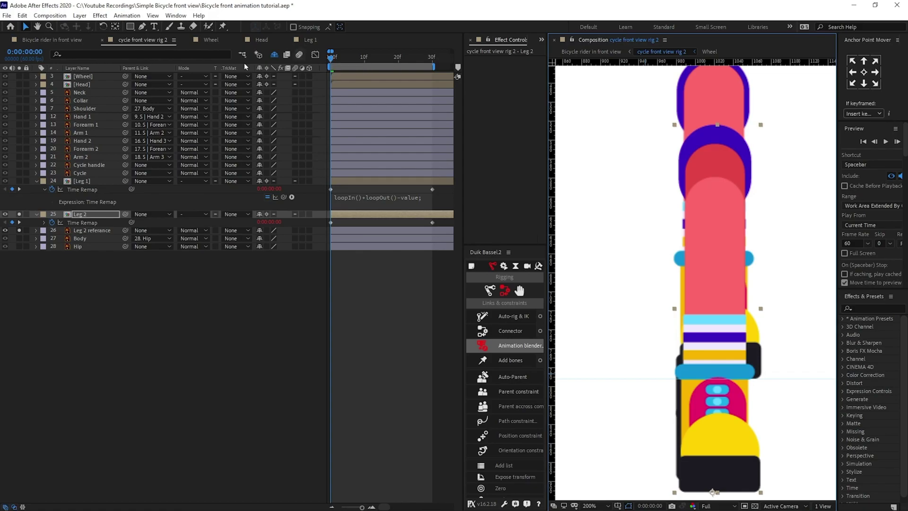
{"action": "left_click", "coordinate": [23, 51]}
{"action": "type", "text": "+"}
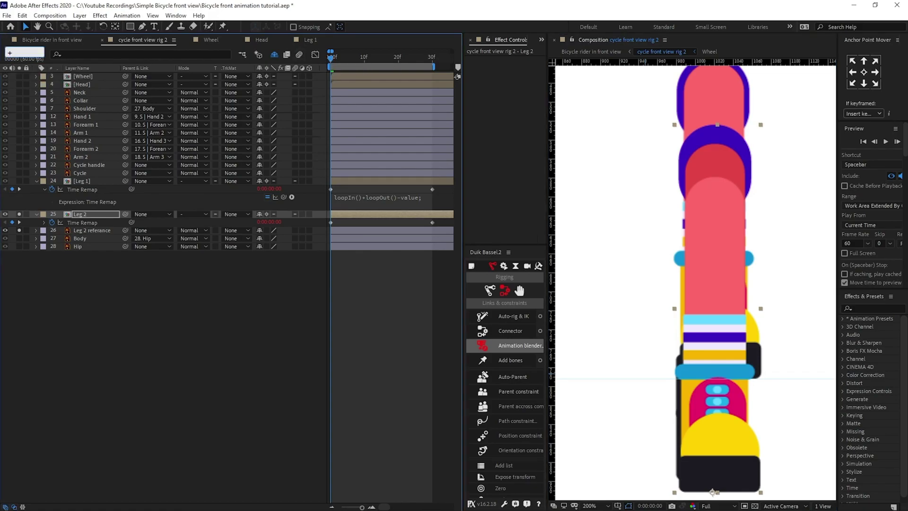
{"action": "type", "text": "15"}
{"action": "key", "text": "Return"}
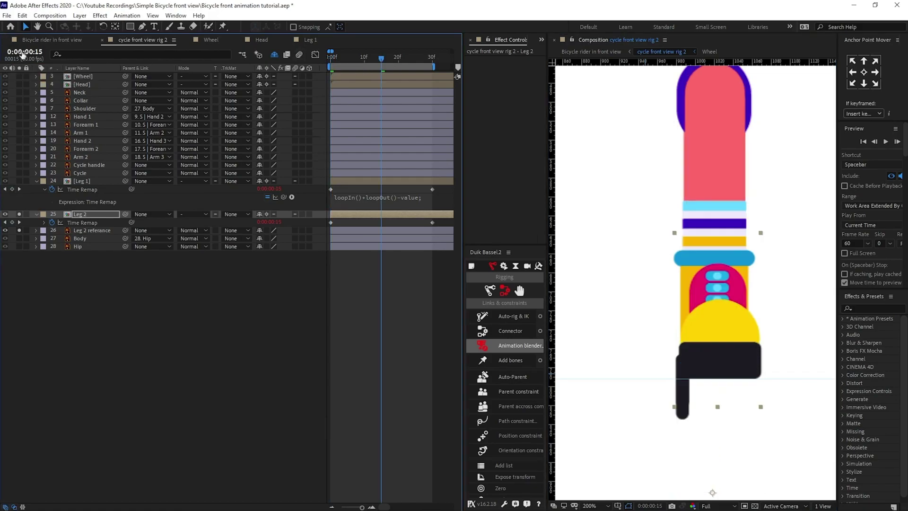
{"action": "left_click_drag", "start_coordinate": [452, 229], "coordinate": [380, 225]}
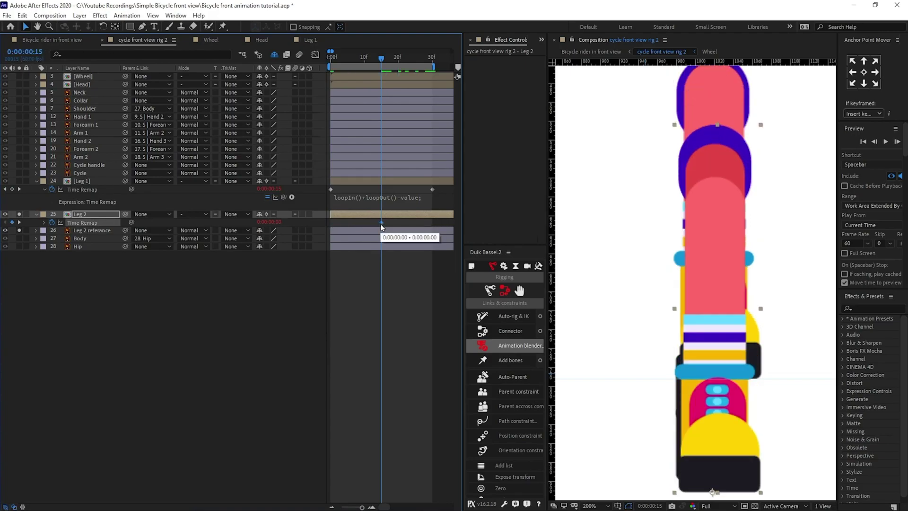
{"action": "left_click", "coordinate": [330, 60]}
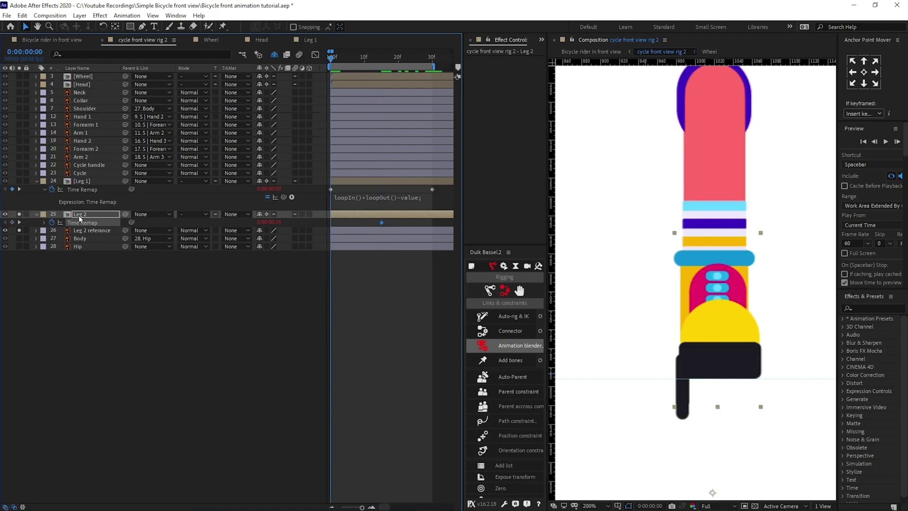
Turn off the leg solos, delete the Leg 2 referance layer, and preview the pedalling animation
{"action": "scroll", "coordinate": [736, 255], "scroll_direction": "down", "scroll_amount": 4}
{"action": "key", "text": "space"}
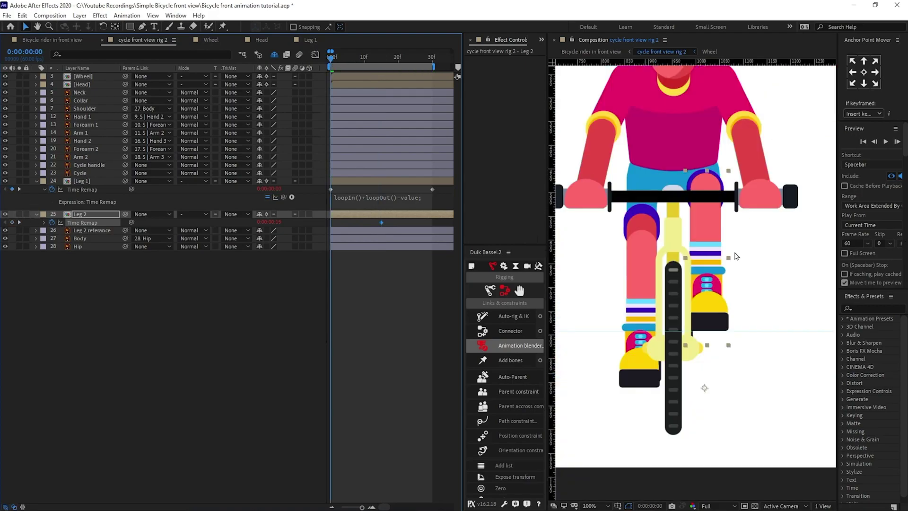
{"action": "left_click", "coordinate": [76, 232]}
{"action": "key", "text": "Delete"}
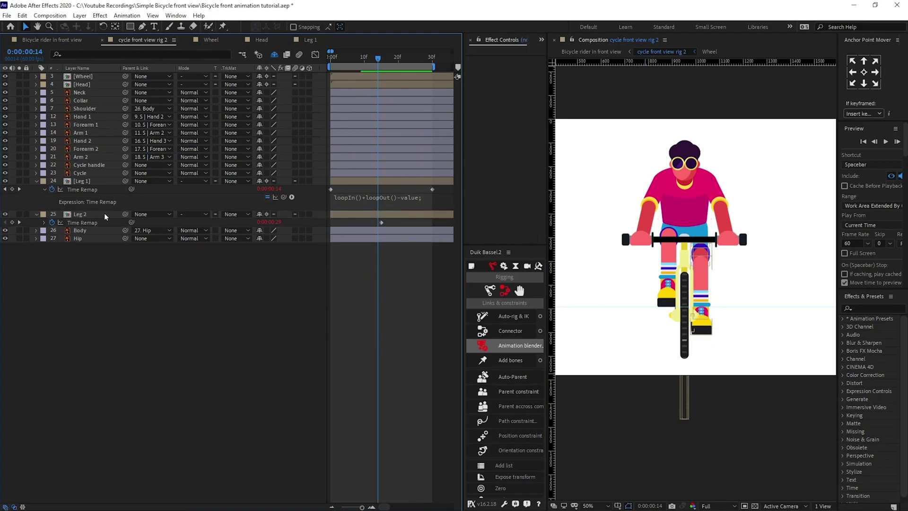
{"action": "left_click", "coordinate": [338, 61]}
{"action": "key", "text": "space"}
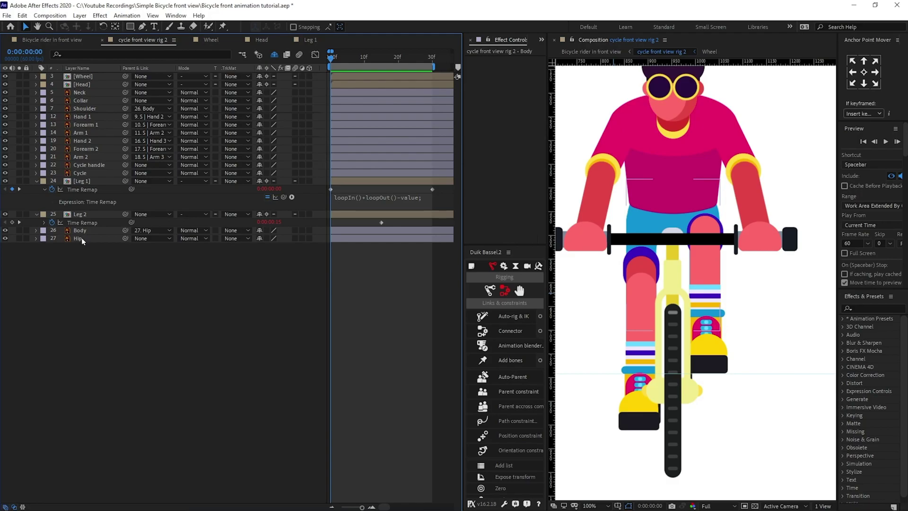
Mark all layers as shy and hidden in the timeline except Head, Neck, Collar, Shoulder, Leg 1 and Body
{"action": "left_click", "coordinate": [97, 75]}
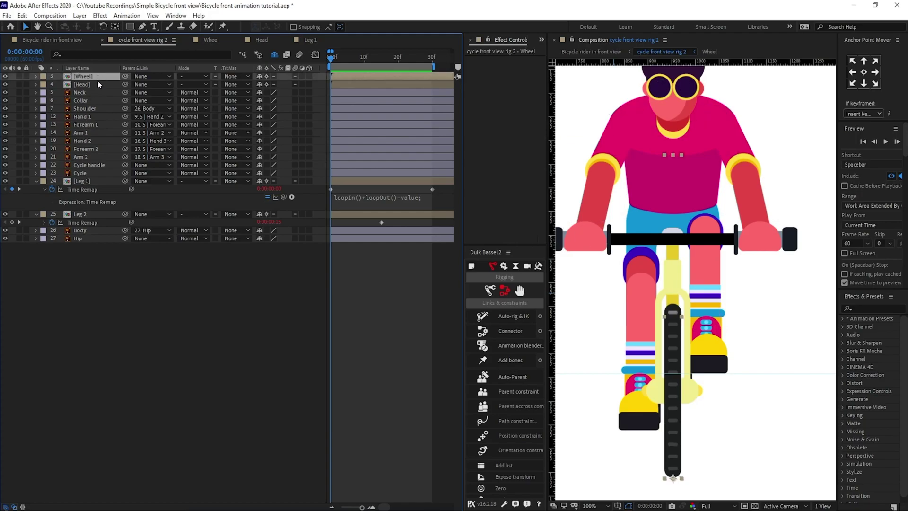
{"action": "left_click", "coordinate": [78, 239], "text": "shift"}
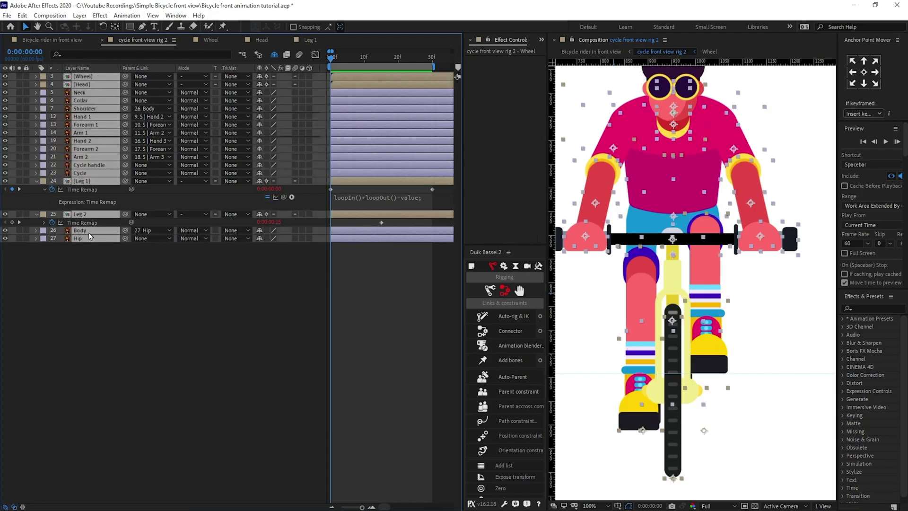
{"action": "left_click", "coordinate": [88, 232], "text": "ctrl"}
{"action": "left_click", "coordinate": [89, 108], "text": "ctrl"}
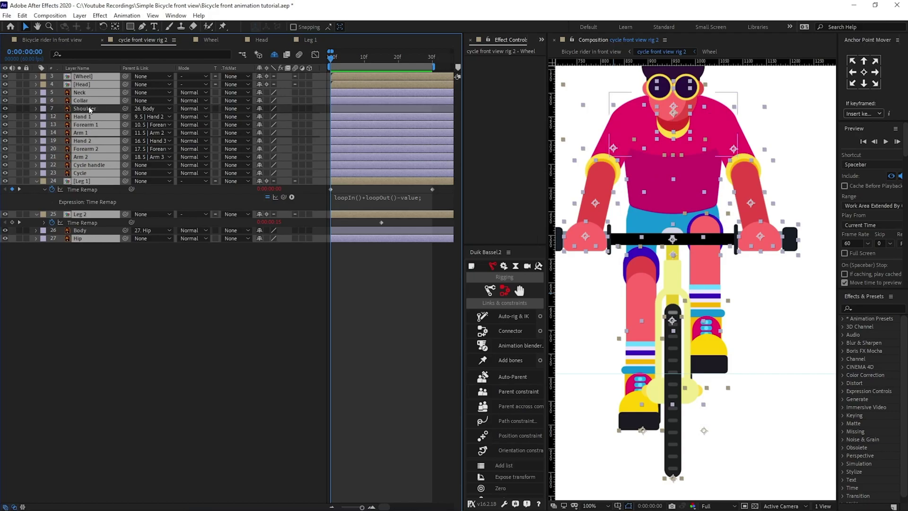
{"action": "left_click", "coordinate": [90, 101], "text": "ctrl"}
{"action": "left_click", "coordinate": [91, 92], "text": "ctrl"}
{"action": "left_click", "coordinate": [93, 85], "text": "ctrl"}
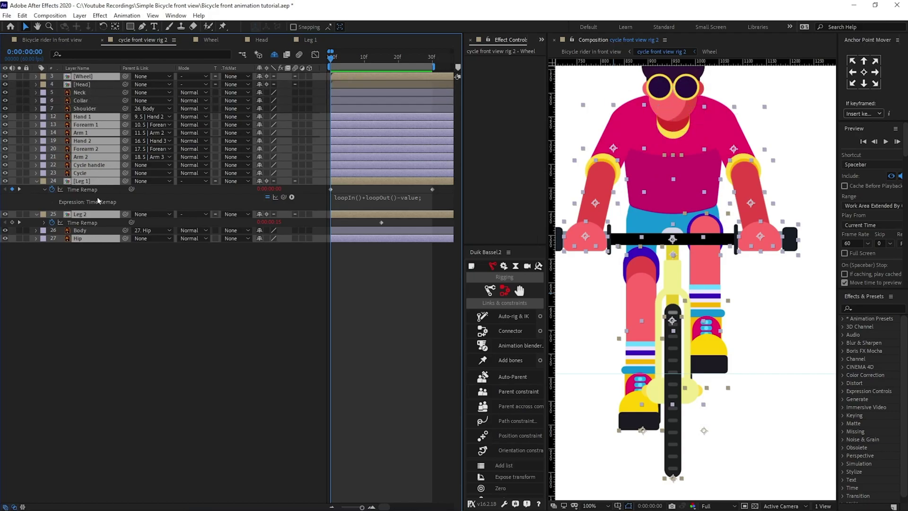
{"action": "left_click", "coordinate": [88, 183], "text": "ctrl"}
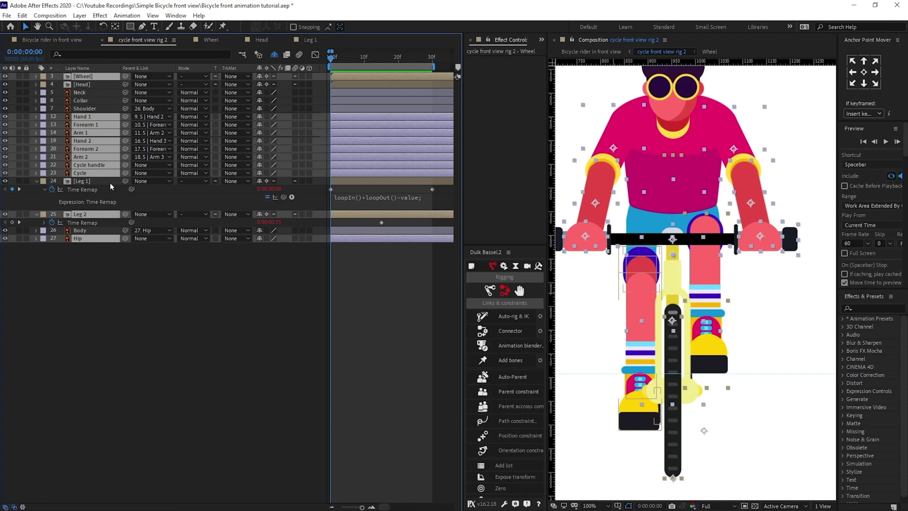
{"action": "left_click", "coordinate": [259, 172]}
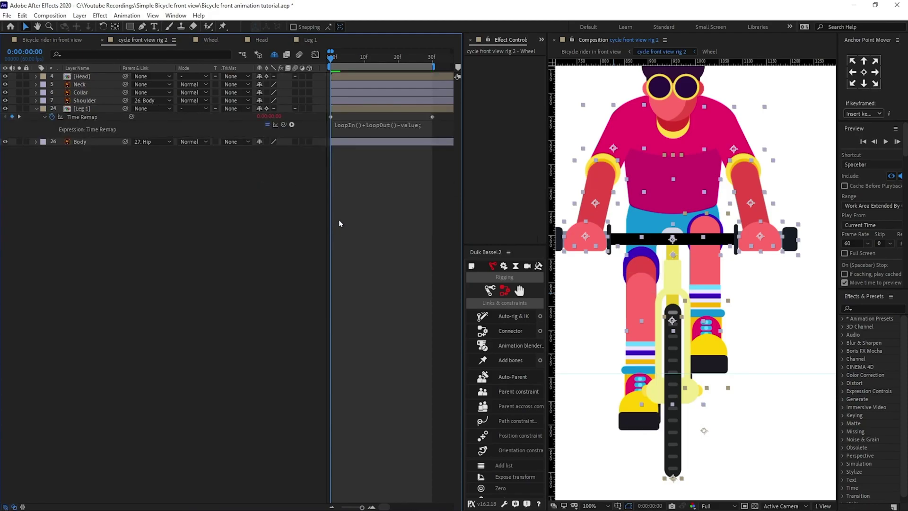
Add Position and Rotation keyframes to the Shoulder and Body layers at frame 0
{"action": "left_click", "coordinate": [86, 100]}
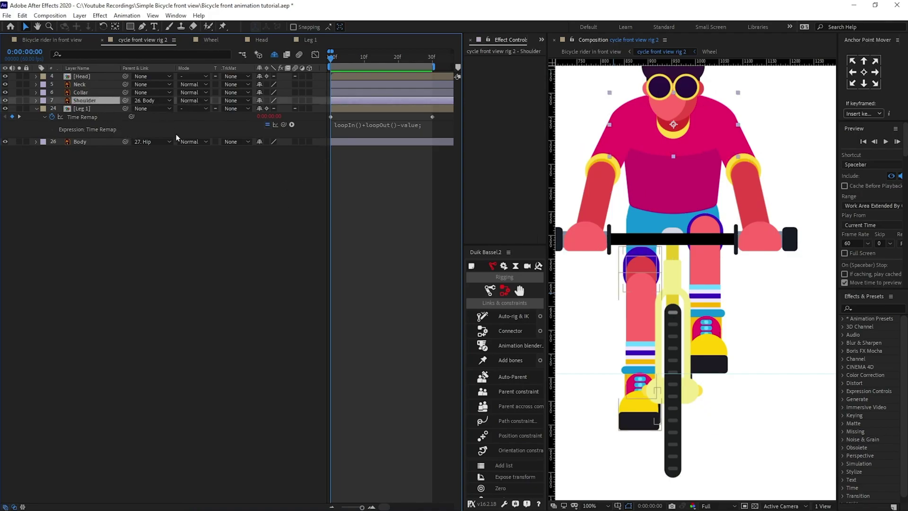
{"action": "left_click", "coordinate": [88, 141], "text": "ctrl"}
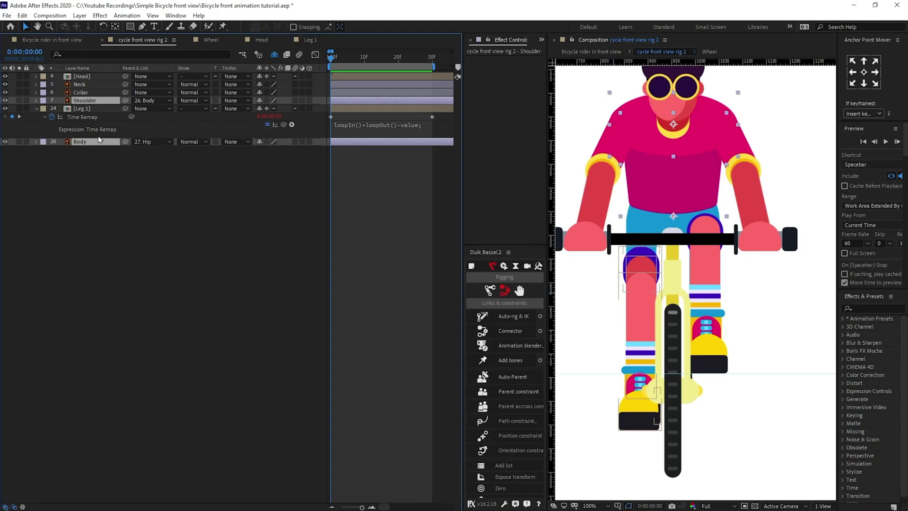
{"action": "key", "text": "p"}
{"action": "key", "text": "r"}
{"action": "key", "text": "shift+p"}
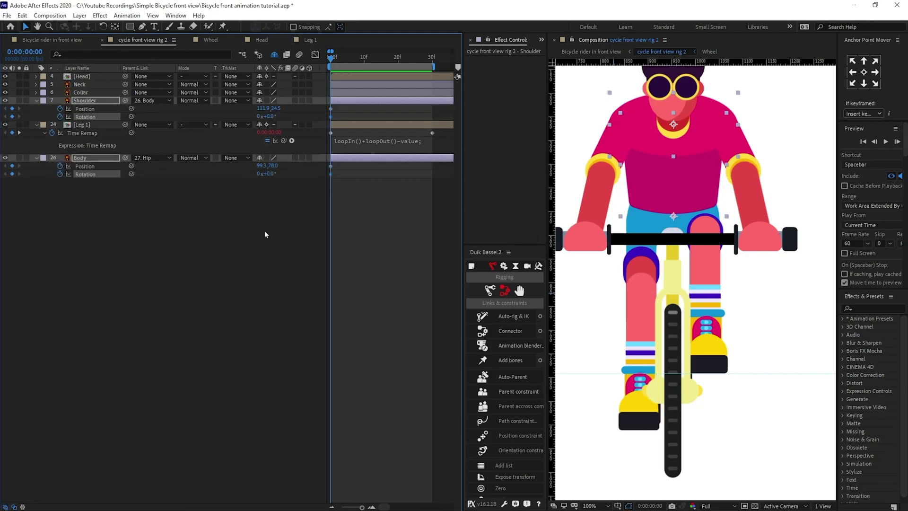
{"action": "left_click", "coordinate": [264, 231]}
Add Position and Rotation keyframes to Shoulder and Body at frame 15, and lock the Leg 1 layer
{"action": "left_click", "coordinate": [20, 52]}
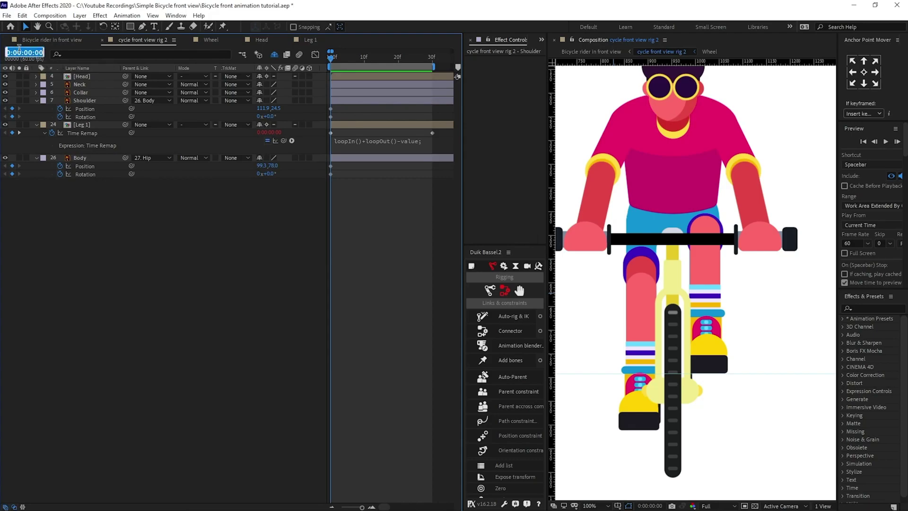
{"action": "type", "text": "15"}
{"action": "key", "text": "Return"}
{"action": "left_click_drag", "start_coordinate": [13, 109], "coordinate": [13, 193]}
{"action": "left_click", "coordinate": [53, 226]}
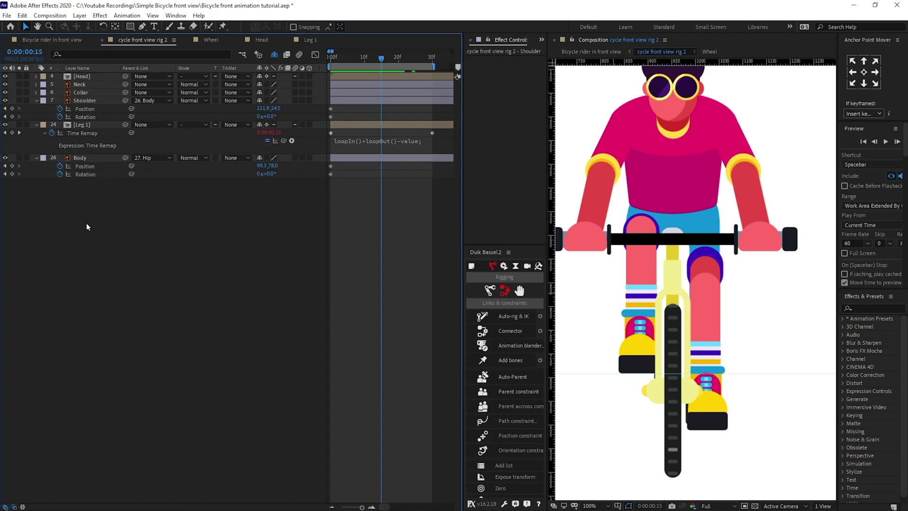
{"action": "left_click_drag", "start_coordinate": [12, 109], "coordinate": [12, 183]}
{"action": "left_click", "coordinate": [26, 124]}
Add Position and Rotation keyframes to Shoulder and Body at frame 30, and return to the first frame
{"action": "left_click", "coordinate": [35, 52]}
{"action": "type", "text": "30"}
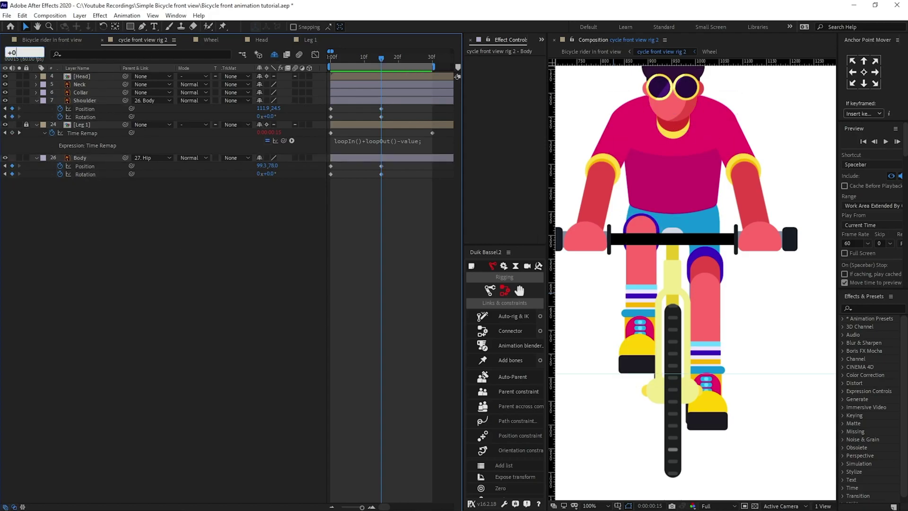
{"action": "key", "text": "Return"}
{"action": "left_click", "coordinate": [12, 109]}
{"action": "left_click", "coordinate": [12, 117]}
{"action": "left_click", "coordinate": [11, 166]}
{"action": "left_click", "coordinate": [12, 174]}
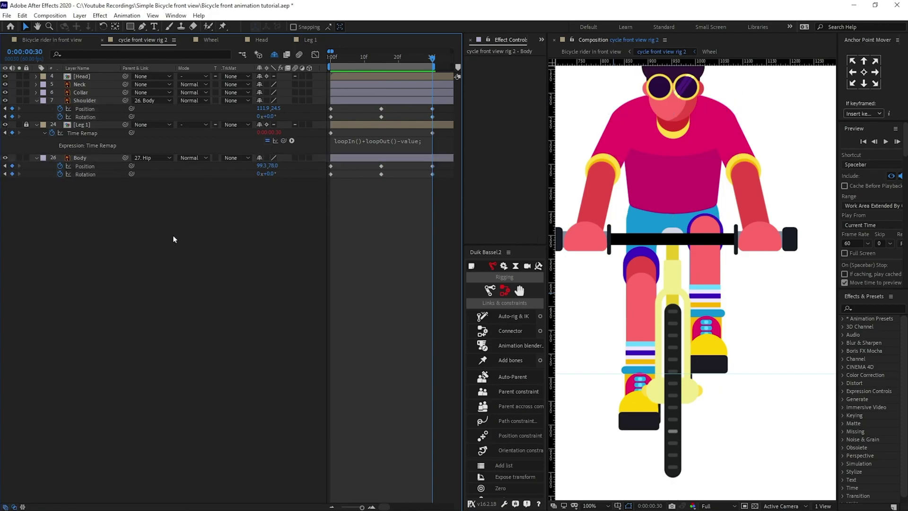
{"action": "key", "text": "Home"}
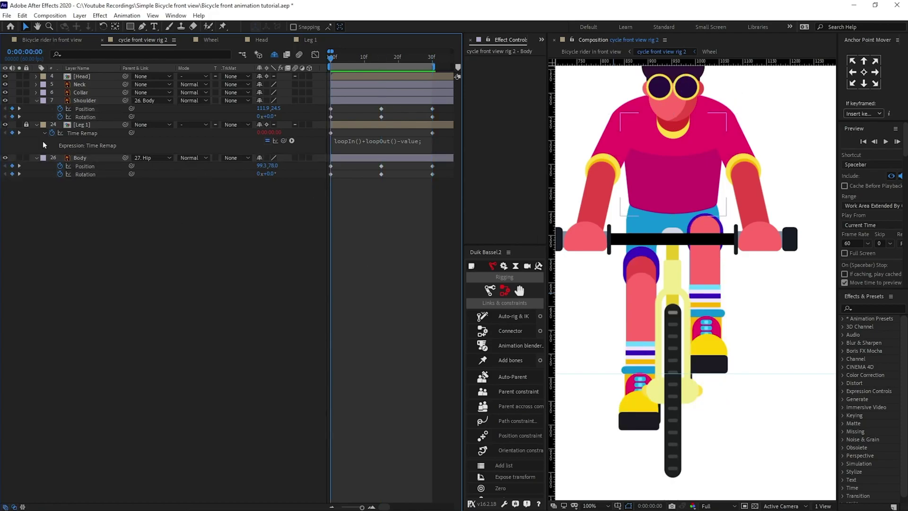
Add Position and Rotation keyframes to the Shoulder and Body layers at frame 7
{"action": "left_click", "coordinate": [30, 52]}
{"action": "type", "text": "+"}
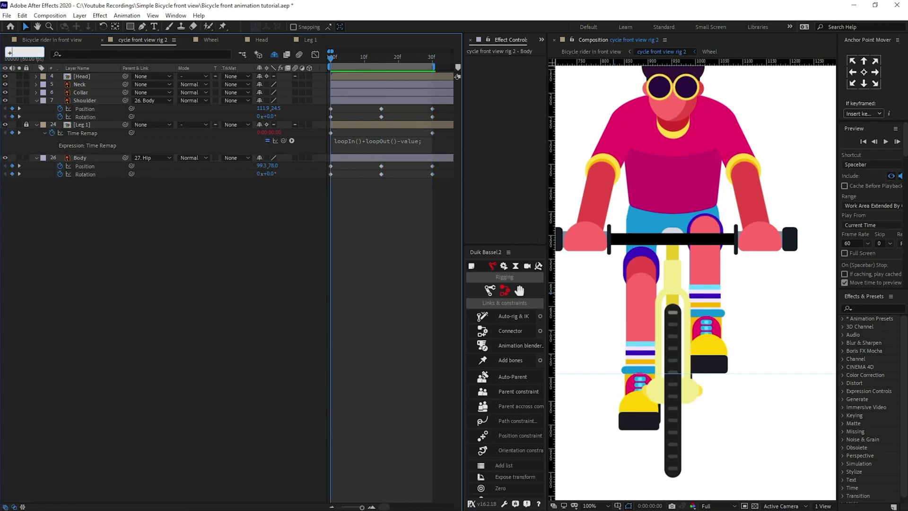
{"action": "type", "text": "7"}
{"action": "key", "text": "Return"}
{"action": "left_click", "coordinate": [12, 109]}
{"action": "left_click", "coordinate": [12, 116]}
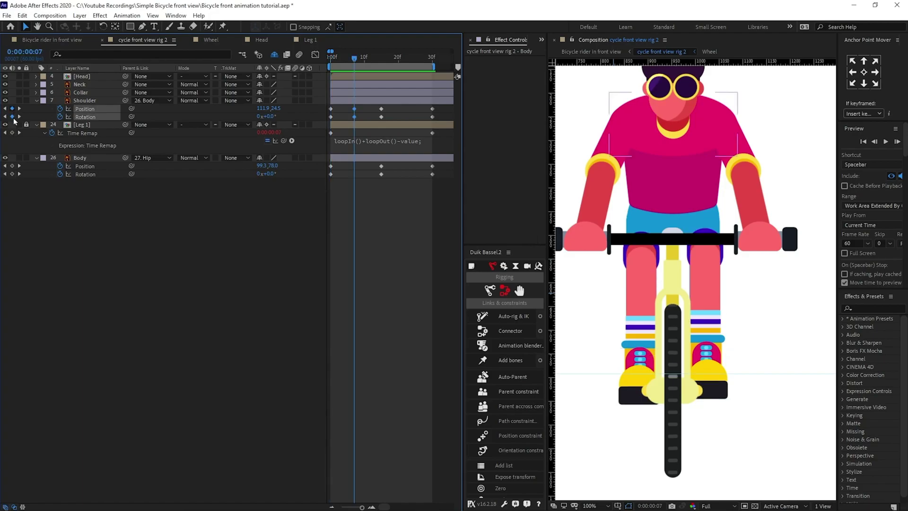
{"action": "left_click", "coordinate": [13, 166]}
{"action": "left_click", "coordinate": [12, 174]}
Add Position and Rotation keyframes to the Shoulder and Body layers at frame 22, and return to the first frame
{"action": "left_click", "coordinate": [79, 157]}
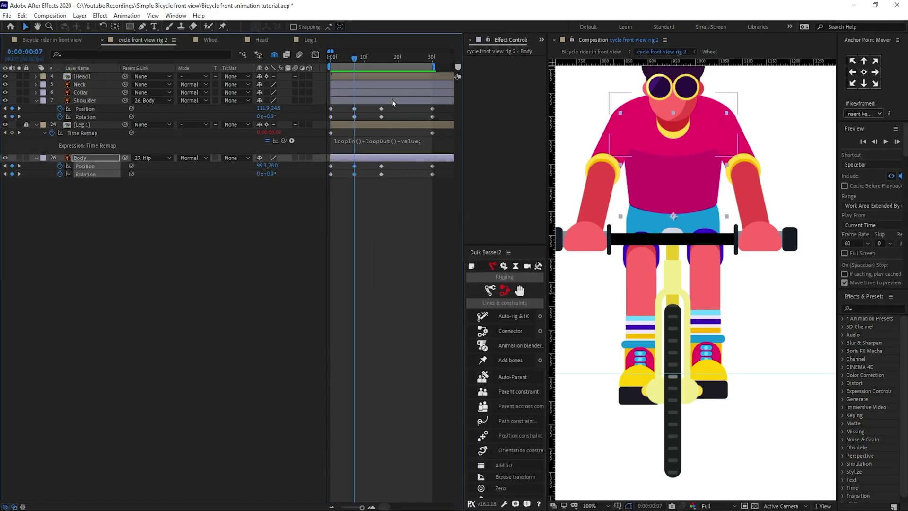
{"action": "key", "text": "k"}
{"action": "left_click", "coordinate": [25, 52]}
{"action": "type", "text": "+7"}
{"action": "key", "text": "Return"}
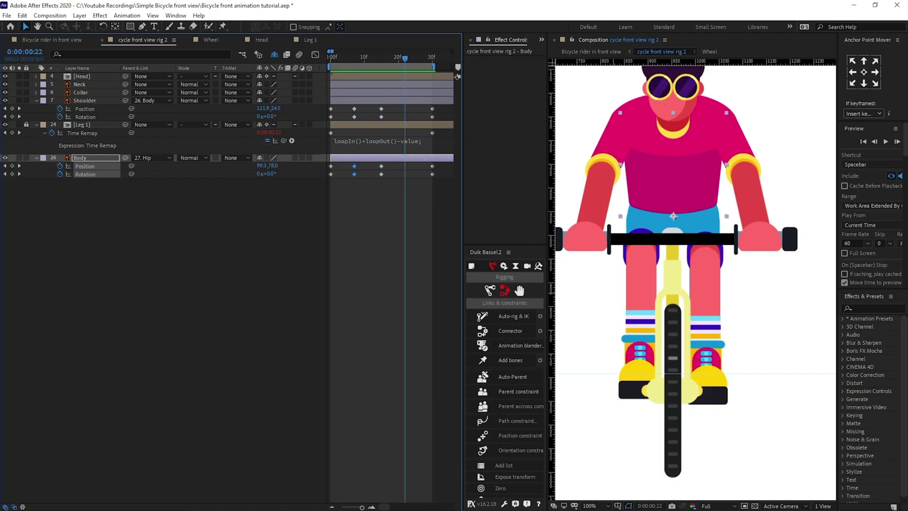
{"action": "left_click", "coordinate": [12, 108]}
{"action": "left_click", "coordinate": [12, 116]}
{"action": "left_click", "coordinate": [12, 166]}
{"action": "left_click", "coordinate": [12, 174]}
{"action": "mouse_move", "coordinate": [321, 59]}
{"action": "left_mouse_down"}
{"action": "mouse_move", "coordinate": [358, 62]}
{"action": "mouse_move", "coordinate": [330, 64]}
{"action": "left_mouse_up"}
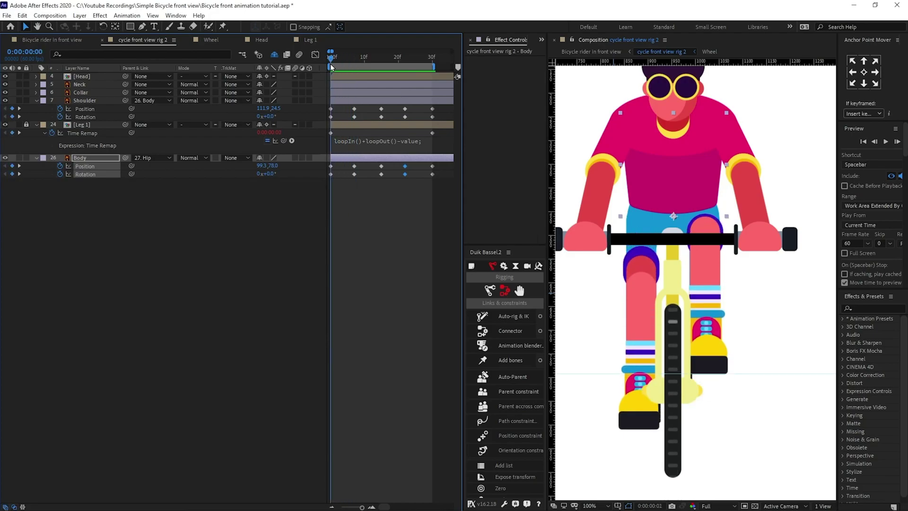
{"action": "left_click", "coordinate": [350, 237]}
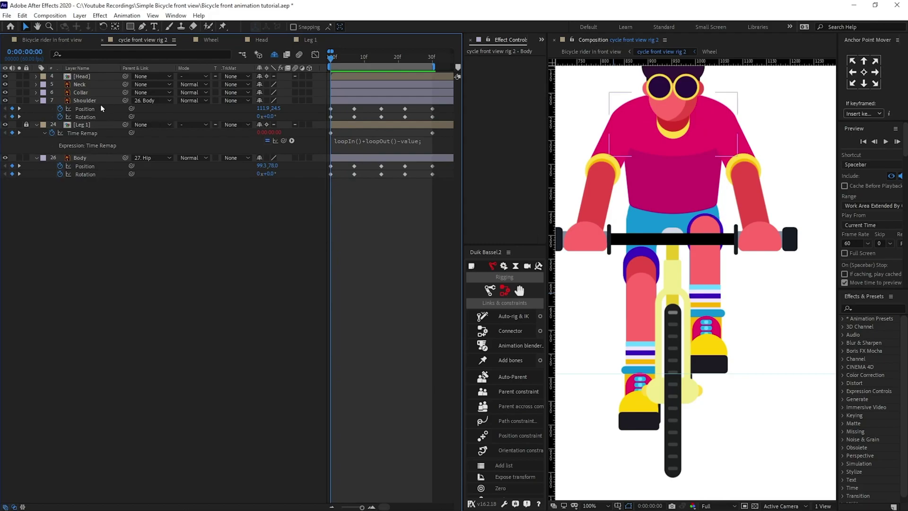
Lower the Shoulder layer to a Y position of 34.5 on its keyframes at frames 0, 15 and 30
{"action": "left_click_drag", "start_coordinate": [329, 118], "coordinate": [333, 107]}
{"action": "left_click_drag", "start_coordinate": [378, 118], "coordinate": [383, 107]}
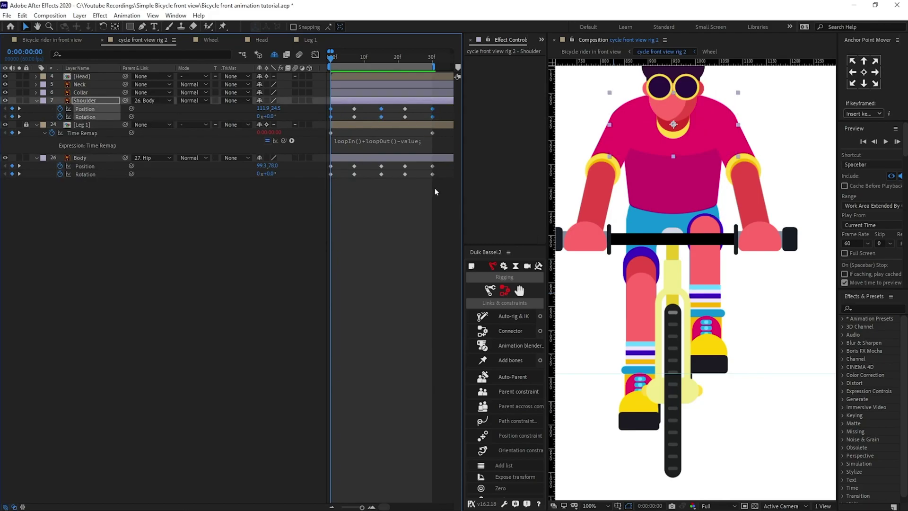
{"action": "key", "text": "Down"}
{"action": "key", "text": "Down"}
{"action": "key", "text": "Down"}
{"action": "key", "text": "Down"}
{"action": "key", "text": "Down"}
{"action": "key", "text": "Down"}
{"action": "key", "text": "Down"}
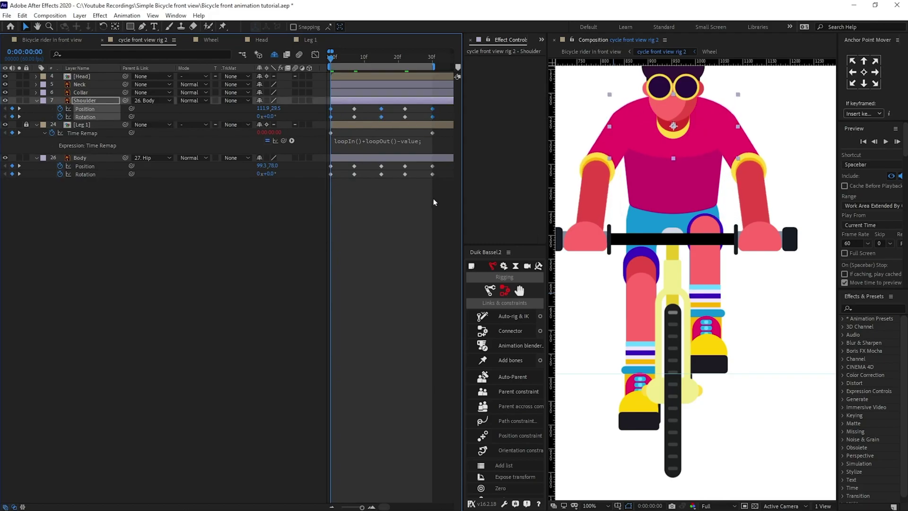
{"action": "key", "text": "Down"}
{"action": "key", "text": "Down"}
{"action": "key", "text": "Down"}
{"action": "left_click", "coordinate": [339, 200]}
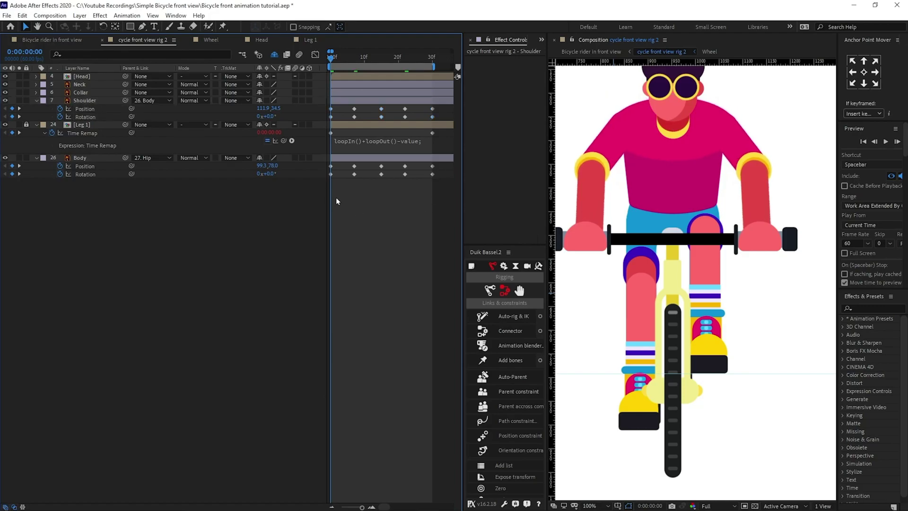
Lower the Body layer to a Y position of 84 on its keyframes at frames 0, 15 and 30
{"action": "left_click_drag", "start_coordinate": [334, 172], "coordinate": [433, 167]}
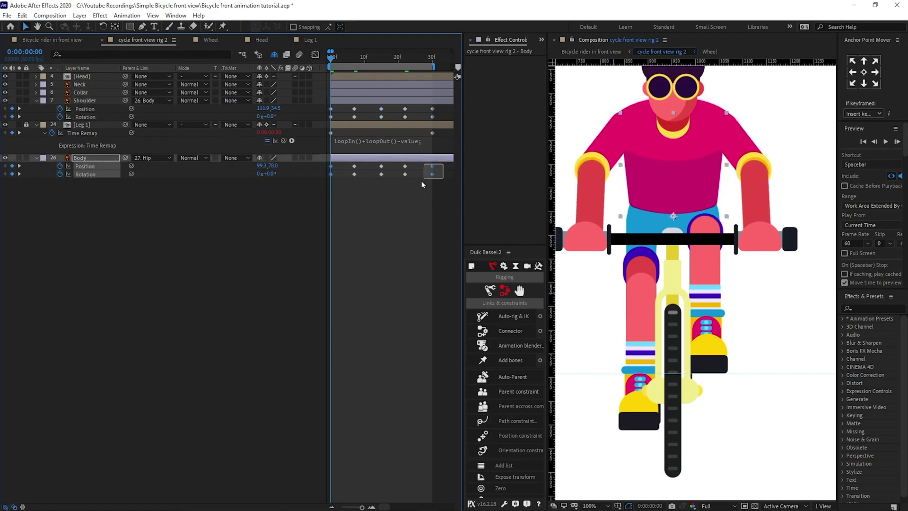
{"action": "key", "text": "Down"}
{"action": "key", "text": "Down"}
{"action": "key", "text": "Down"}
{"action": "key", "text": "Down"}
{"action": "key", "text": "Down"}
{"action": "key", "text": "Down"}
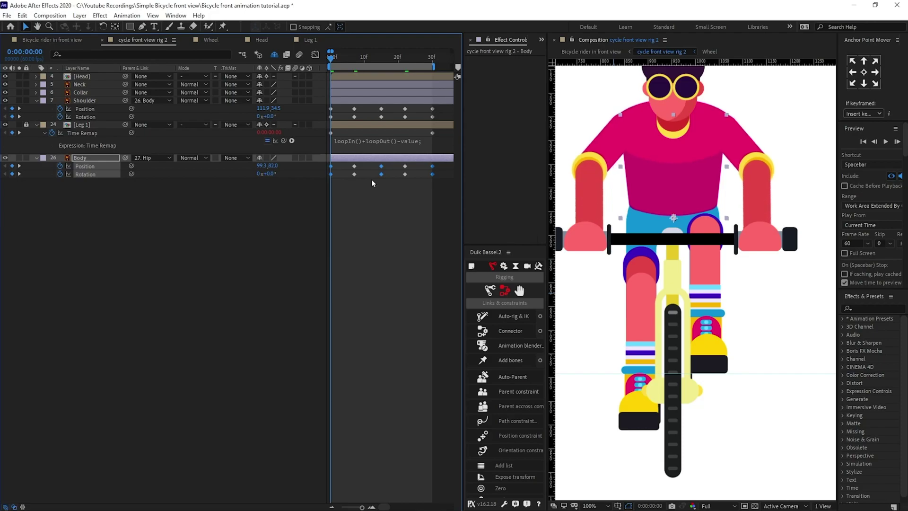
{"action": "left_click", "coordinate": [371, 180]}
Try to rotate Shoulder and Body together to -2° on their first and last keyframes
{"action": "left_click_drag", "start_coordinate": [333, 115], "coordinate": [338, 120]}
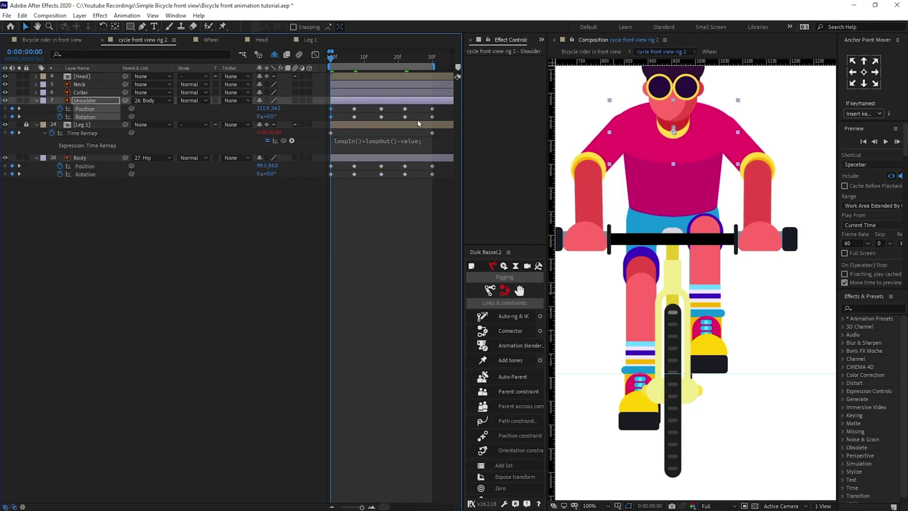
{"action": "left_click_drag", "start_coordinate": [440, 106], "coordinate": [429, 120]}
{"action": "left_click_drag", "start_coordinate": [442, 164], "coordinate": [429, 175]}
{"action": "left_click_drag", "start_coordinate": [337, 165], "coordinate": [328, 176]}
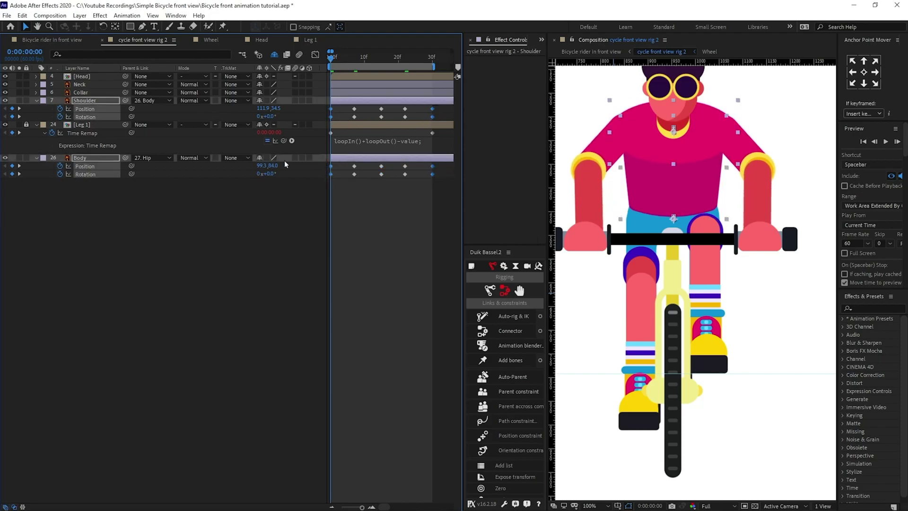
{"action": "left_click", "coordinate": [271, 174]}
{"action": "type", "text": "-2"}
{"action": "key", "text": "Return"}
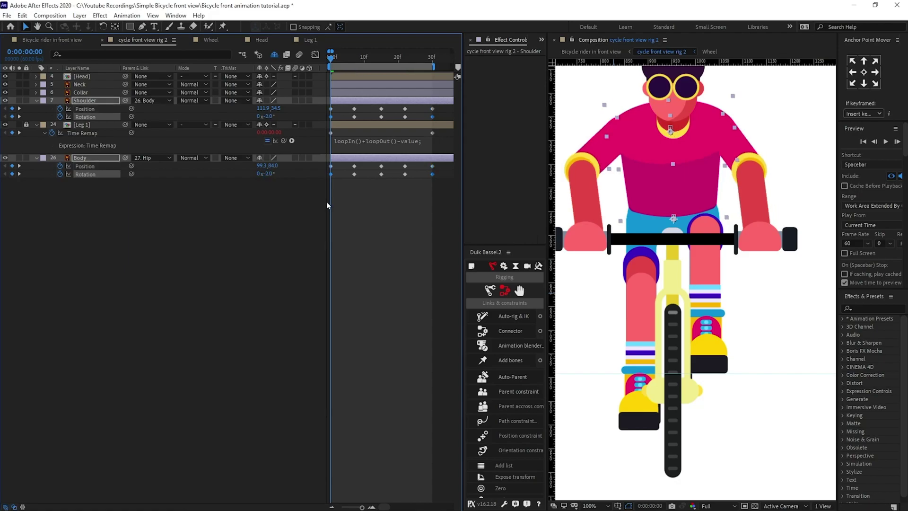
{"action": "key", "text": "ctrl+z"}
Set the rotation on the first and last keyframes to -1° for Body and -2° for Shoulder
{"action": "left_click", "coordinate": [267, 174]}
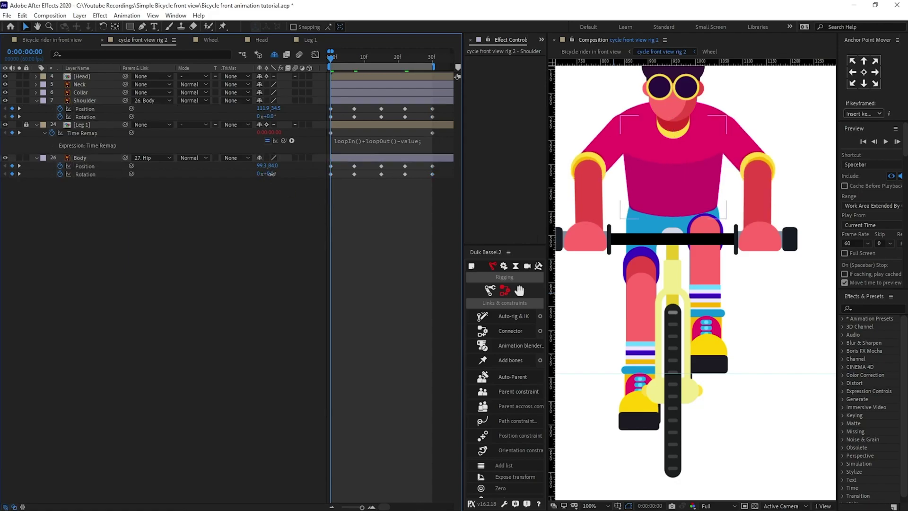
{"action": "type", "text": "-1"}
{"action": "key", "text": "Return"}
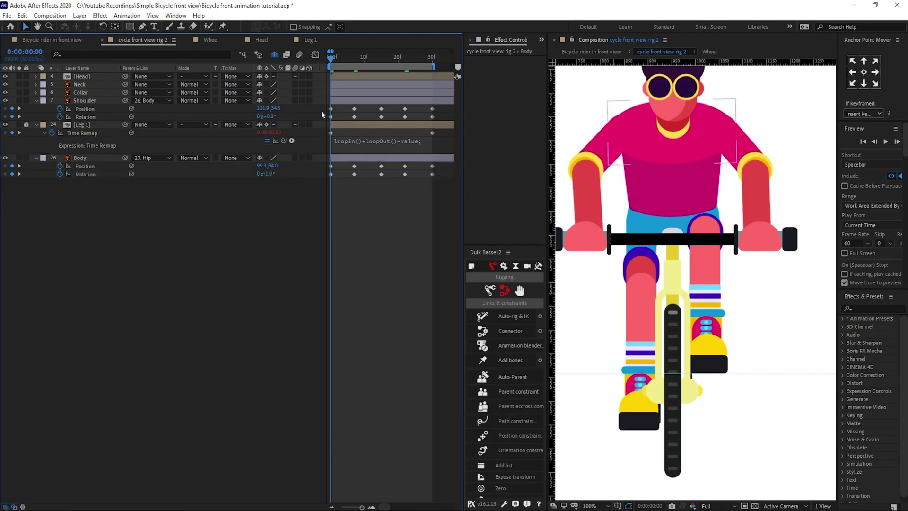
{"action": "left_click", "coordinate": [434, 100]}
{"action": "left_click", "coordinate": [271, 116]}
{"action": "type", "text": "-3"}
{"action": "key", "text": "Return"}
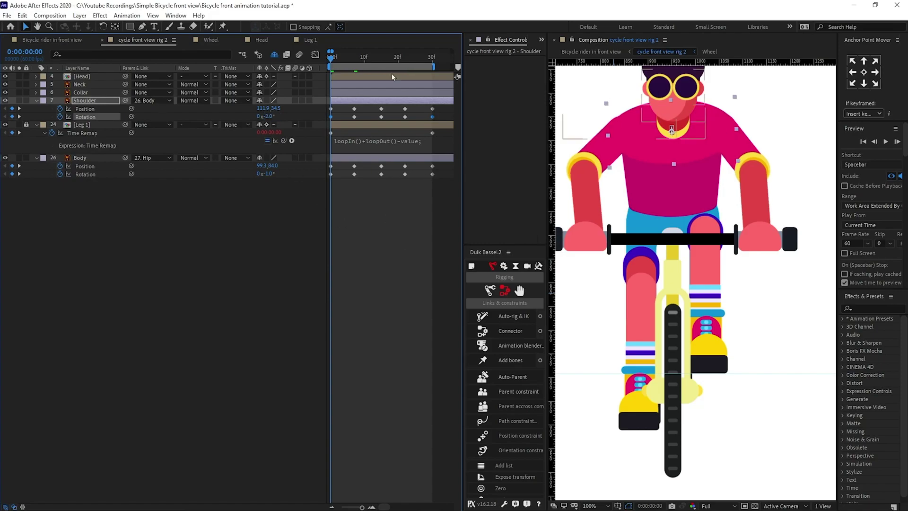
Set the rotation at frame 15 to 2° for Shoulder and 1° for Body
{"action": "left_click", "coordinate": [381, 58]}
{"action": "left_click", "coordinate": [271, 116]}
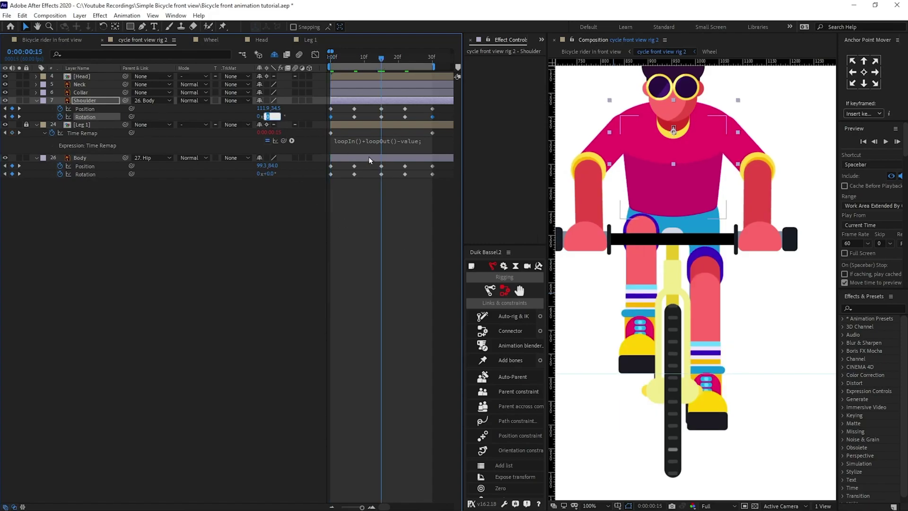
{"action": "type", "text": "2"}
{"action": "key", "text": "Return"}
{"action": "left_click_drag", "start_coordinate": [274, 174], "coordinate": [274, 174]}
Apply Easy Ease to all Shoulder and Body keyframes, and preview the animation from the first frame
{"action": "left_click_drag", "start_coordinate": [438, 108], "coordinate": [322, 124]}
{"action": "left_click_drag", "start_coordinate": [440, 161], "coordinate": [320, 183]}
{"action": "key", "text": "F9"}
{"action": "left_click", "coordinate": [365, 195]}
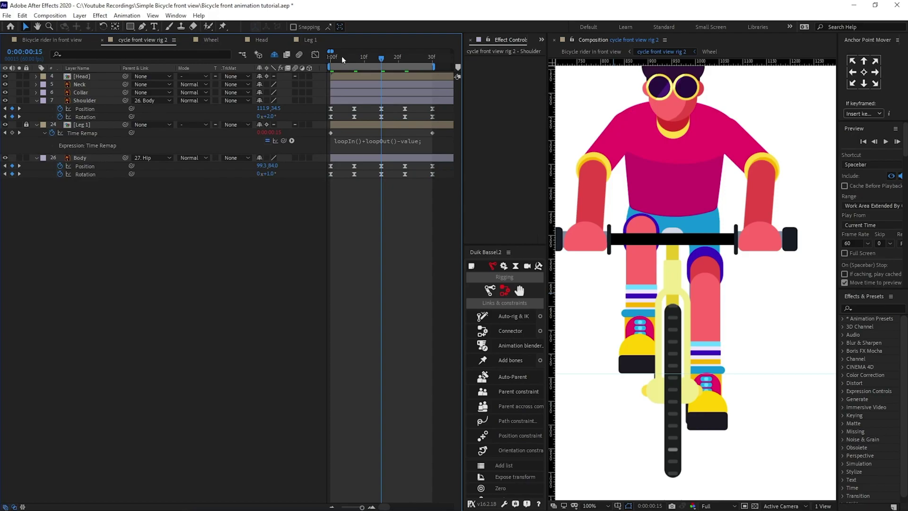
{"action": "left_click", "coordinate": [331, 59]}
{"action": "scroll", "coordinate": [693, 185], "scroll_direction": "down", "scroll_amount": 1}
{"action": "key", "text": "space"}
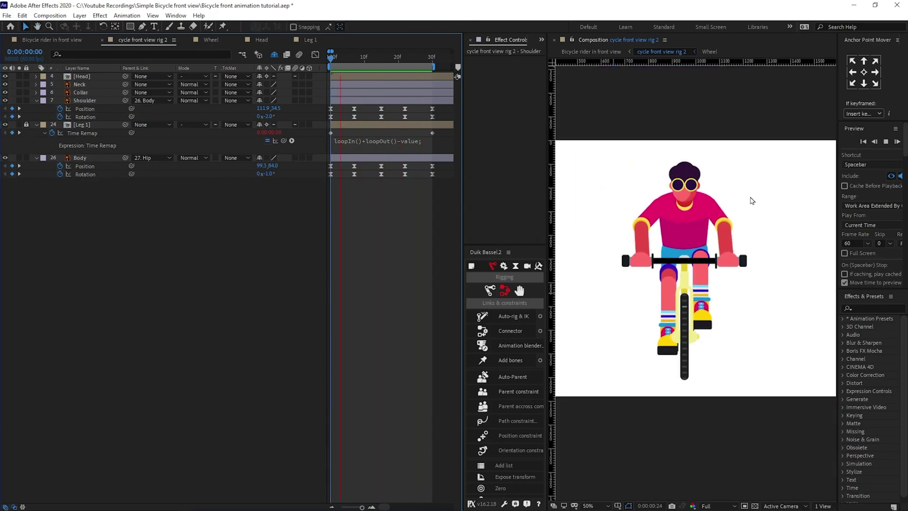
{"action": "left_click", "coordinate": [330, 57]}
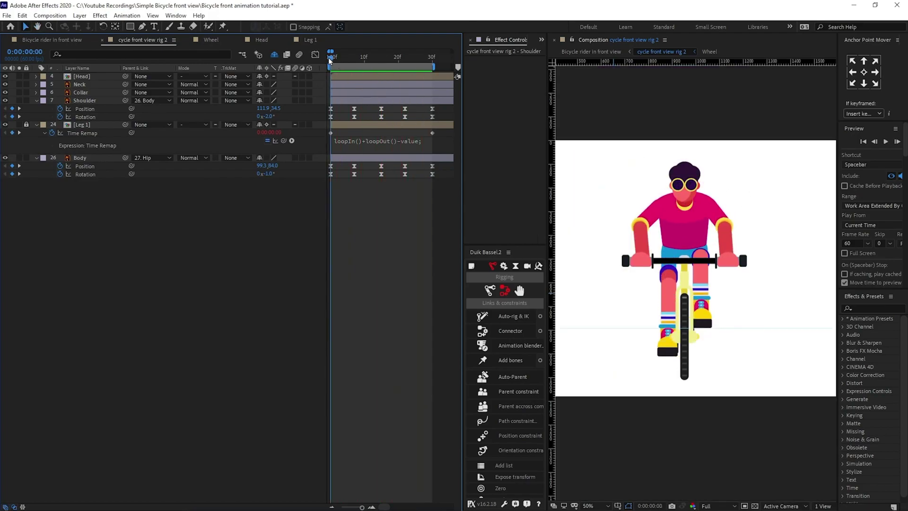
At frame 7, parent Head and Collar to Neck and parent Neck to Shoulder, and preview the motion
{"action": "left_click", "coordinate": [354, 57]}
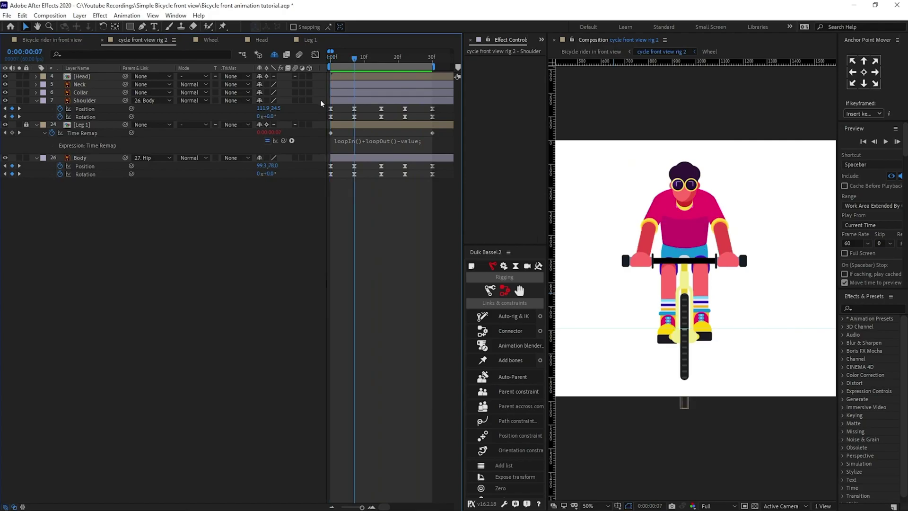
{"action": "left_click", "coordinate": [94, 95]}
{"action": "left_click_drag", "start_coordinate": [126, 94], "coordinate": [86, 86]}
{"action": "key", "text": "space"}
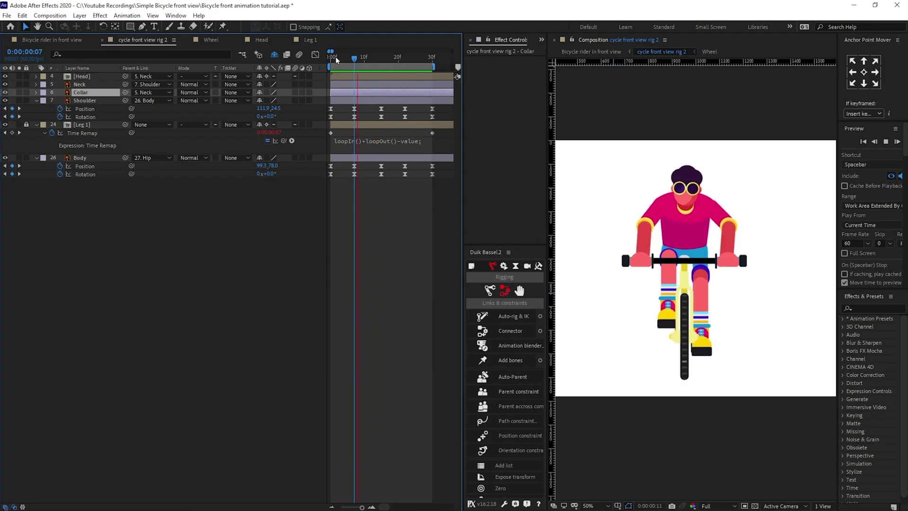
{"action": "left_click", "coordinate": [331, 57]}
Add Position keyframes to the Head, Neck and Collar layers at frames 0 and 7
{"action": "left_click", "coordinate": [106, 94], "text": "ctrl"}
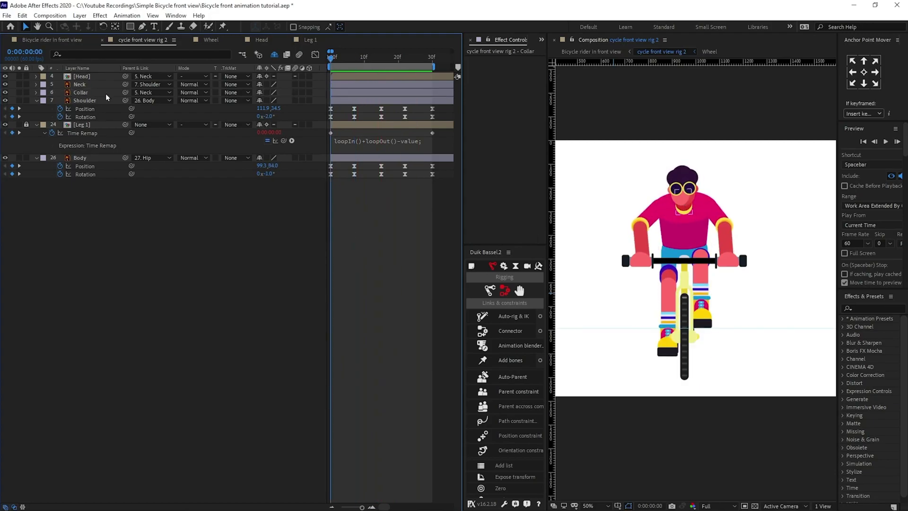
{"action": "left_click", "coordinate": [91, 92]}
{"action": "left_click", "coordinate": [91, 78], "text": "shift"}
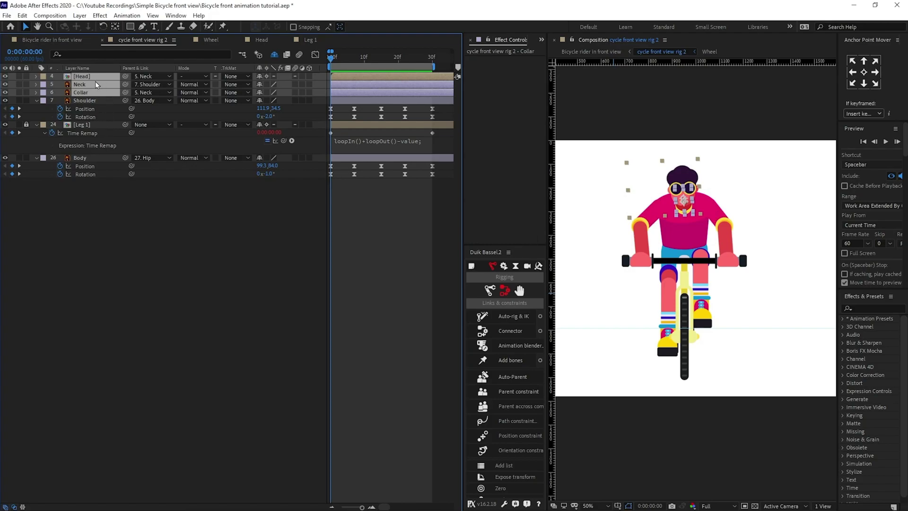
{"action": "key", "text": "p"}
{"action": "key", "text": "equal"}
{"action": "key", "text": "minus"}
{"action": "key", "text": "k"}
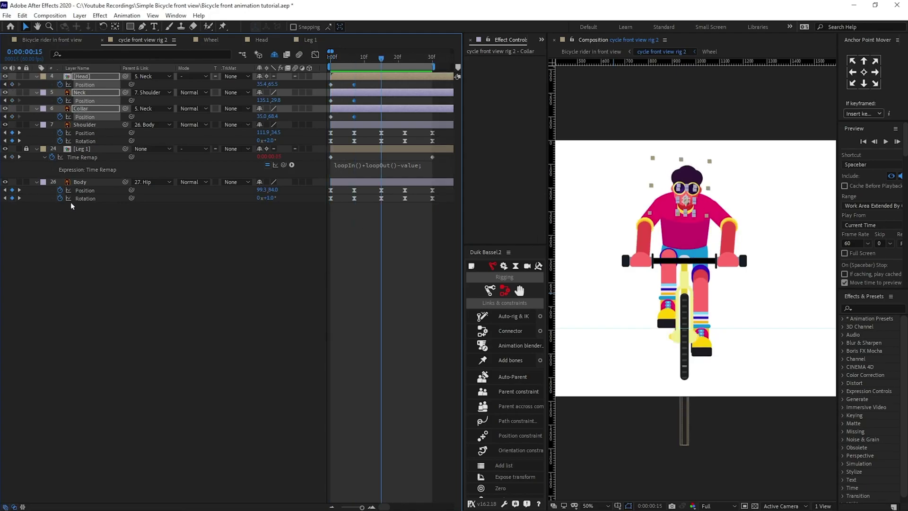
Add Position keyframes to Head, Neck and Collar at frames 15, 22 and 30, and return to the first frame
{"action": "key", "text": "k"}
{"action": "left_click", "coordinate": [11, 101]}
{"action": "key", "text": "k"}
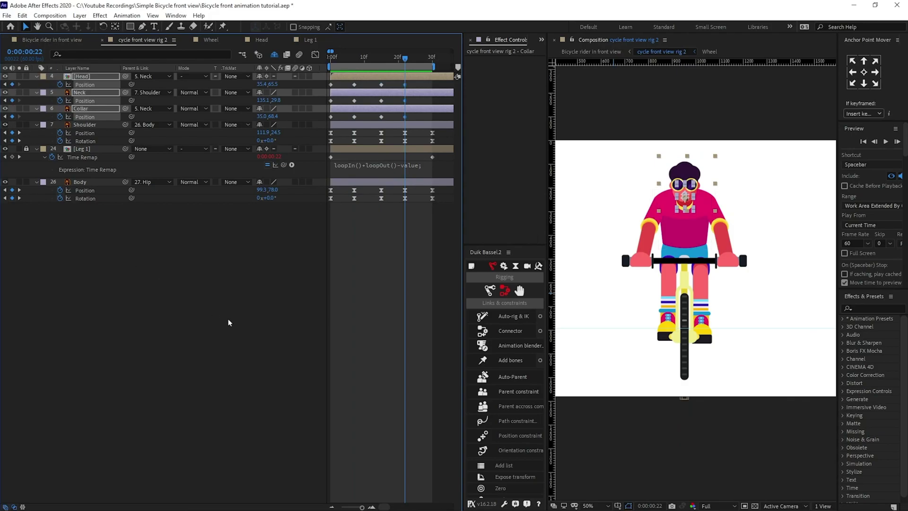
{"action": "key", "text": "k"}
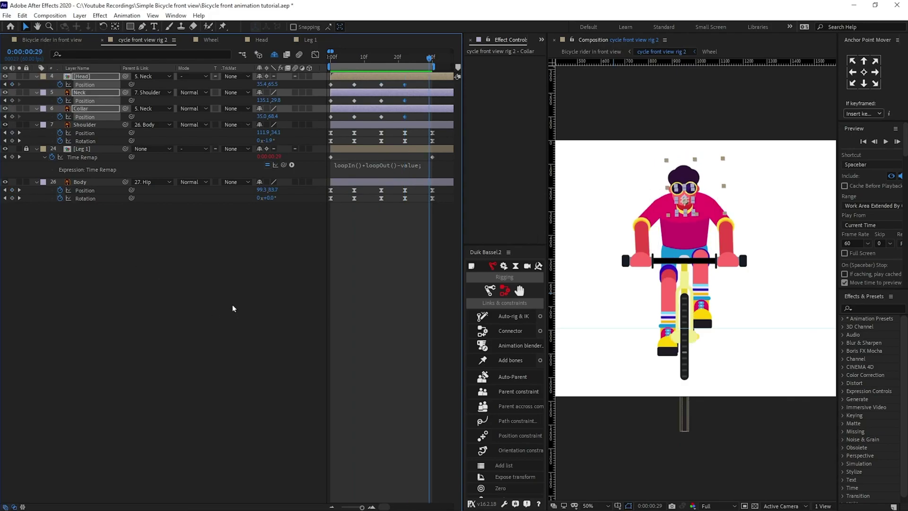
{"action": "key", "text": "k"}
{"action": "left_click", "coordinate": [12, 85]}
{"action": "key", "text": "j"}
{"action": "key", "text": "j"}
{"action": "key", "text": "j"}
{"action": "key", "text": "j"}
{"action": "key", "text": "j"}
{"action": "left_click", "coordinate": [368, 288]}
Lower the Neck layer, with its attached head and collar, to a Y position of 41.7 at the first frame
{"action": "left_click_drag", "start_coordinate": [346, 83], "coordinate": [319, 124]}
{"action": "scroll", "coordinate": [692, 214], "scroll_direction": "up", "scroll_amount": 1}
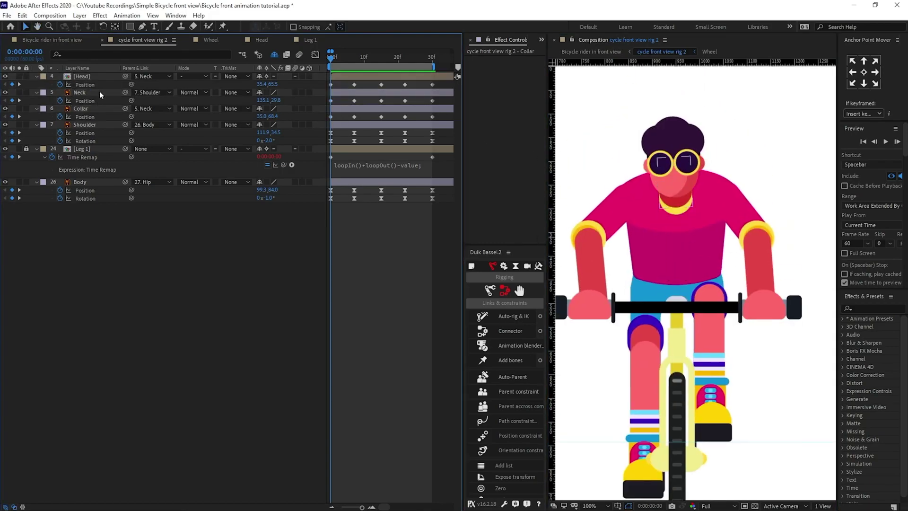
{"action": "left_click", "coordinate": [99, 92]}
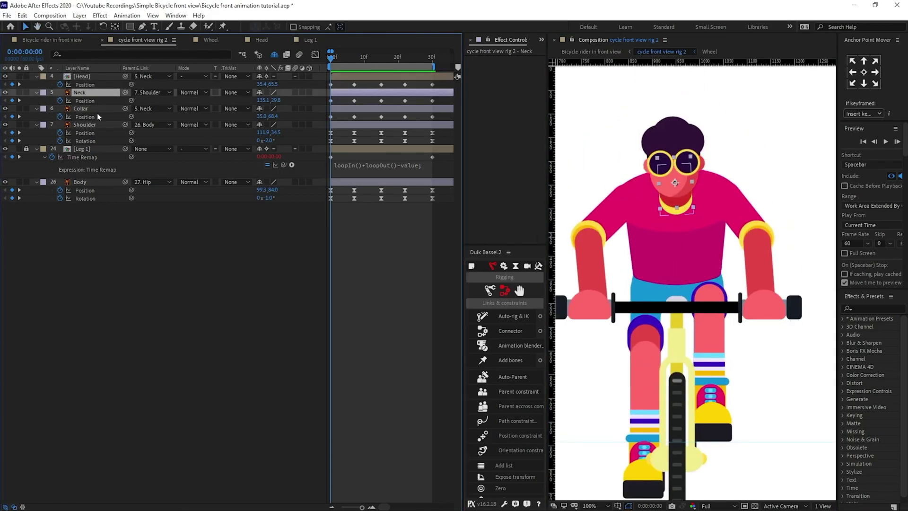
{"action": "left_click", "coordinate": [96, 109]}
{"action": "left_click", "coordinate": [91, 94], "text": "ctrl"}
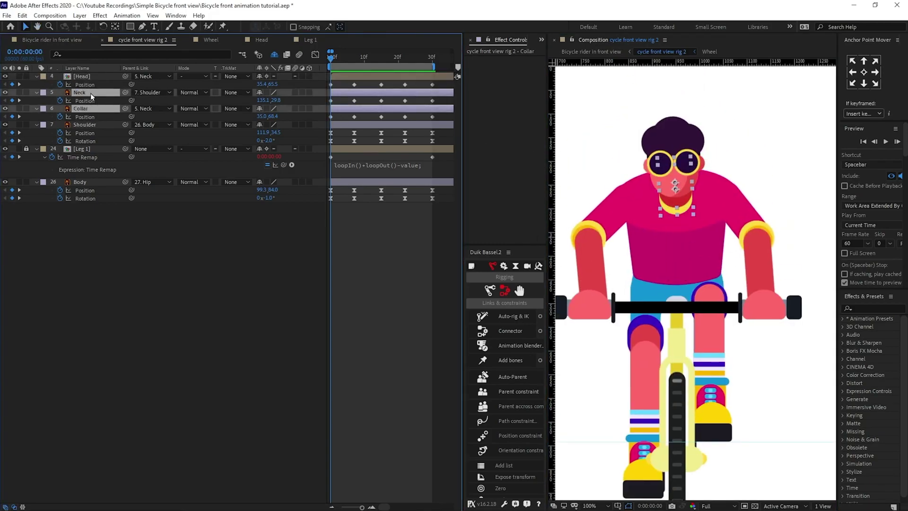
{"action": "left_click", "coordinate": [109, 78], "text": "ctrl"}
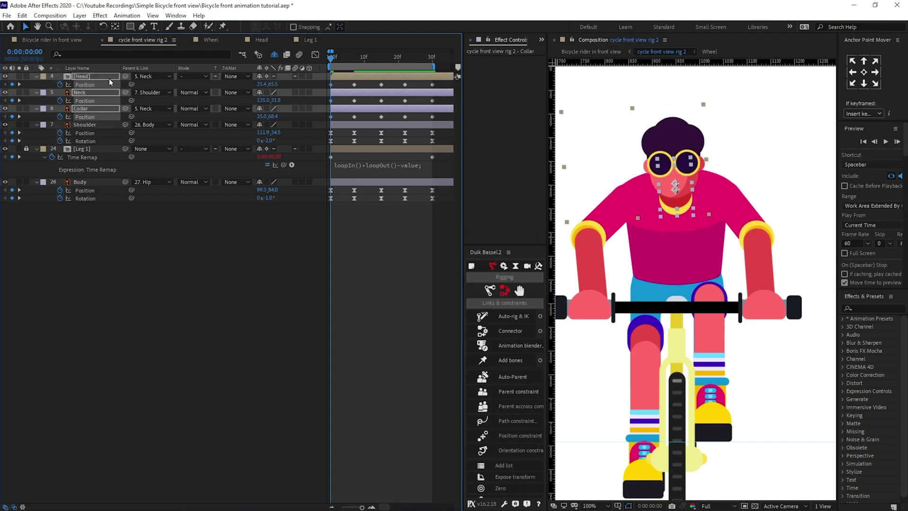
{"action": "key", "text": "Down"}
{"action": "key", "text": "Down"}
{"action": "left_click", "coordinate": [100, 93]}
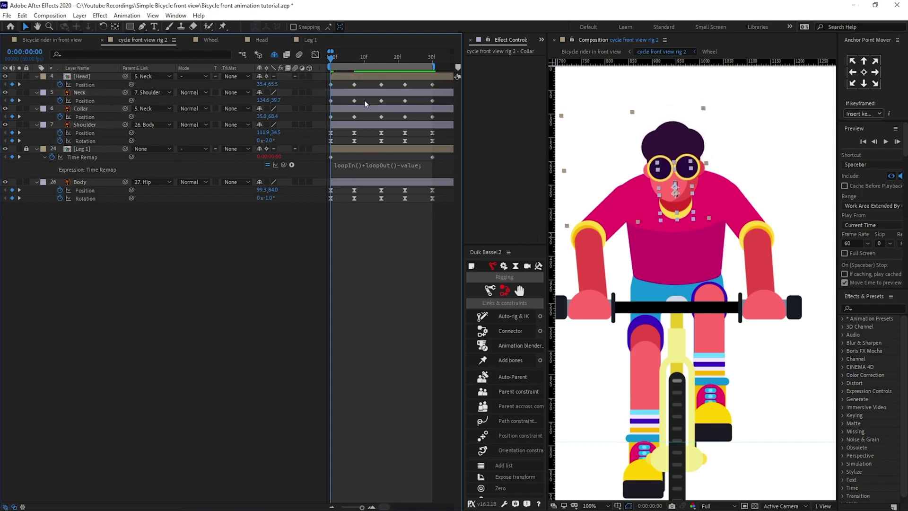
{"action": "key", "text": "Down"}
{"action": "key", "text": "Down"}
{"action": "key", "text": "Down"}
Raise the Collar layer to a Y position of 60.4 at the first frame
{"action": "left_click", "coordinate": [102, 108]}
{"action": "key", "text": "shift+Up"}
{"action": "key", "text": "Down"}
{"action": "key", "text": "Down"}
Copy the first-frame Position keyframes of the Neck and Collar layers to frame 15
{"action": "left_click", "coordinate": [98, 92]}
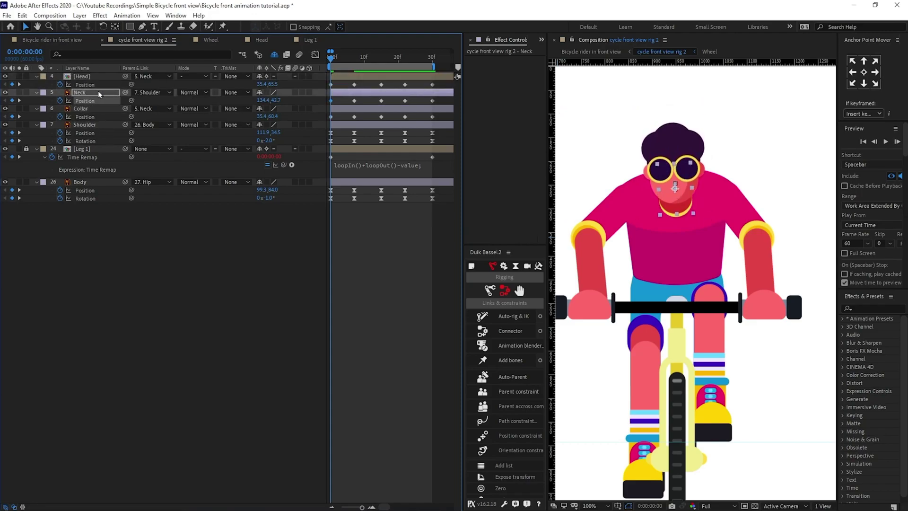
{"action": "key", "text": "k"}
{"action": "key", "text": "k"}
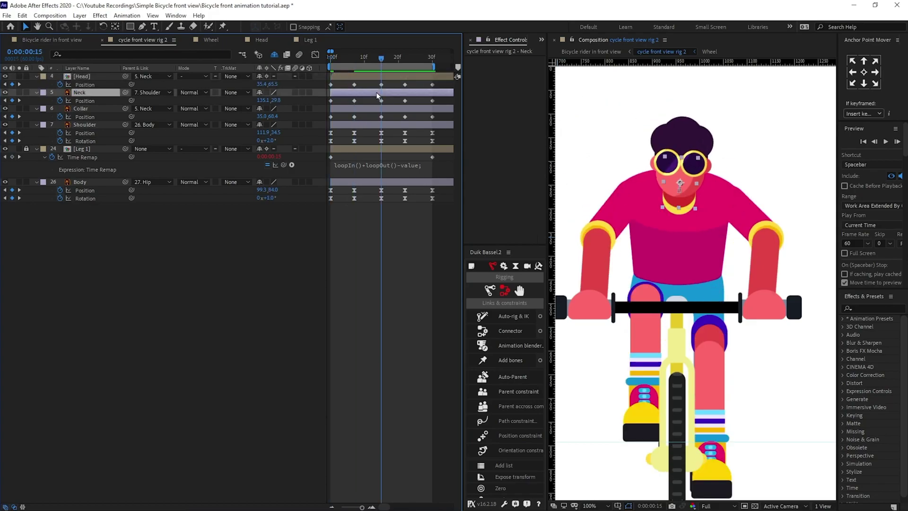
{"action": "left_click", "coordinate": [330, 100]}
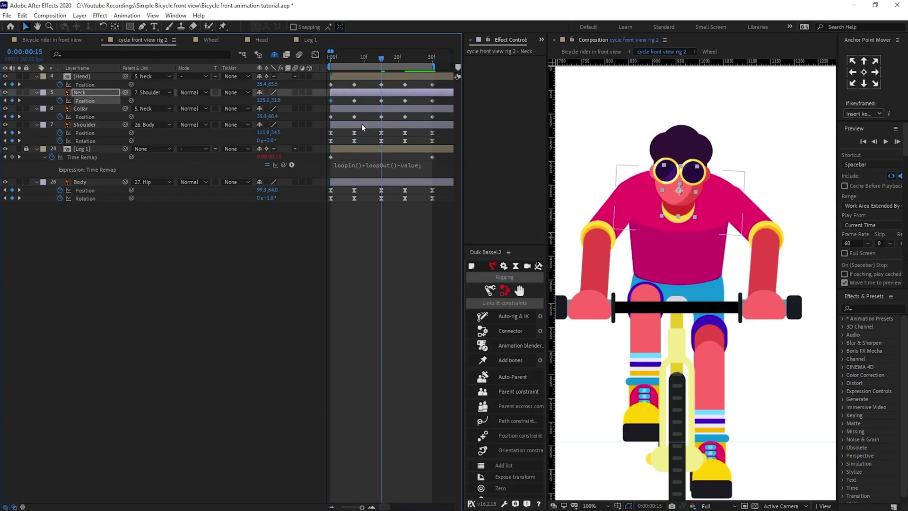
{"action": "left_click", "coordinate": [331, 117]}
{"action": "left_click", "coordinate": [381, 84]}
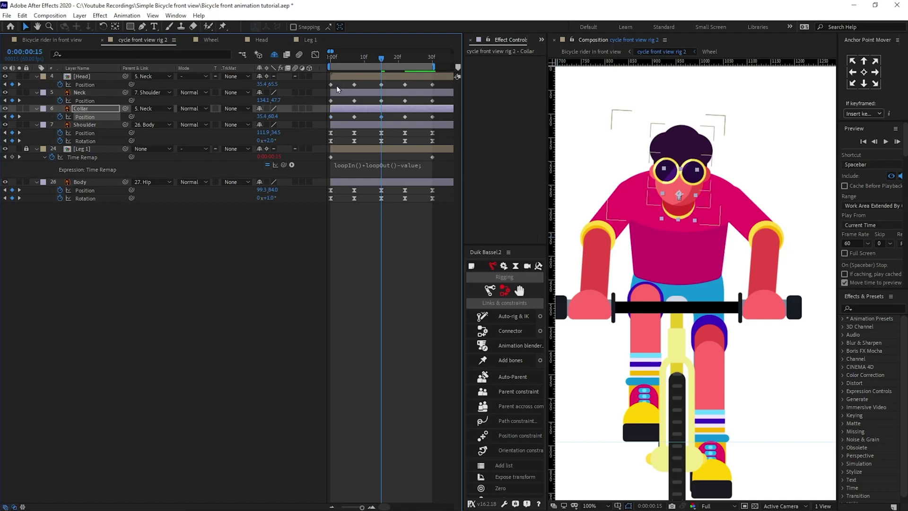
Copy the first-frame Position keyframes of the Neck and Collar layers to frame 30
{"action": "key", "text": "k"}
{"action": "key", "text": "k"}
{"action": "key", "text": "k"}
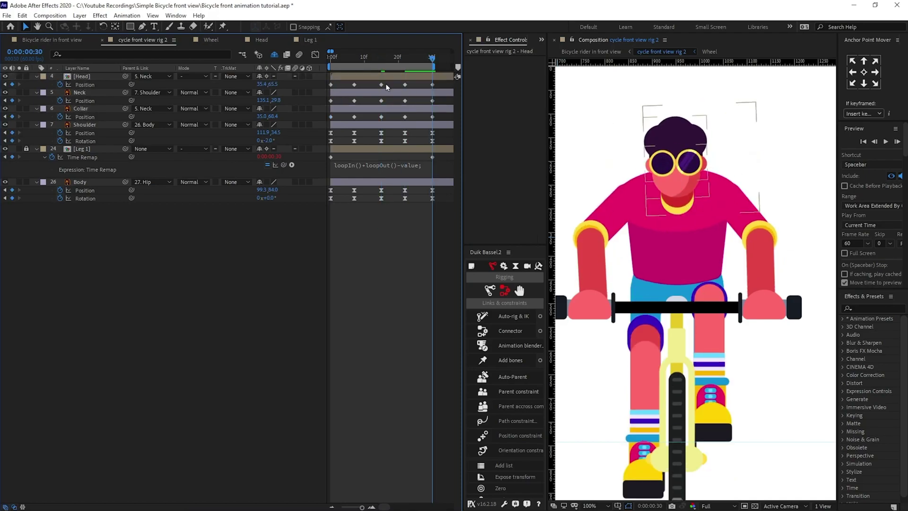
{"action": "left_click", "coordinate": [330, 100]}
{"action": "key", "text": "ctrl+c"}
{"action": "key", "text": "ctrl+v"}
{"action": "left_click_drag", "start_coordinate": [340, 114], "coordinate": [322, 119]}
Apply Easy Ease to all Head, Neck and Collar Position keyframes and preview the animation from the first frame
{"action": "left_click_drag", "start_coordinate": [435, 85], "coordinate": [317, 121]}
{"action": "key", "text": "F9"}
{"action": "left_click_drag", "start_coordinate": [341, 61], "coordinate": [330, 62]}
{"action": "scroll", "coordinate": [657, 200], "scroll_direction": "down", "scroll_amount": 1}
{"action": "key", "text": "space"}
{"action": "key", "text": "space"}
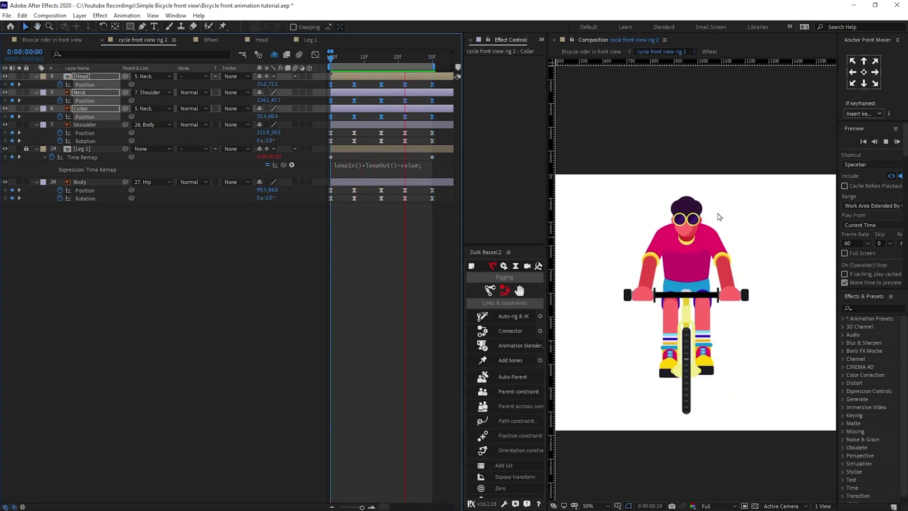
{"action": "left_click", "coordinate": [401, 225]}
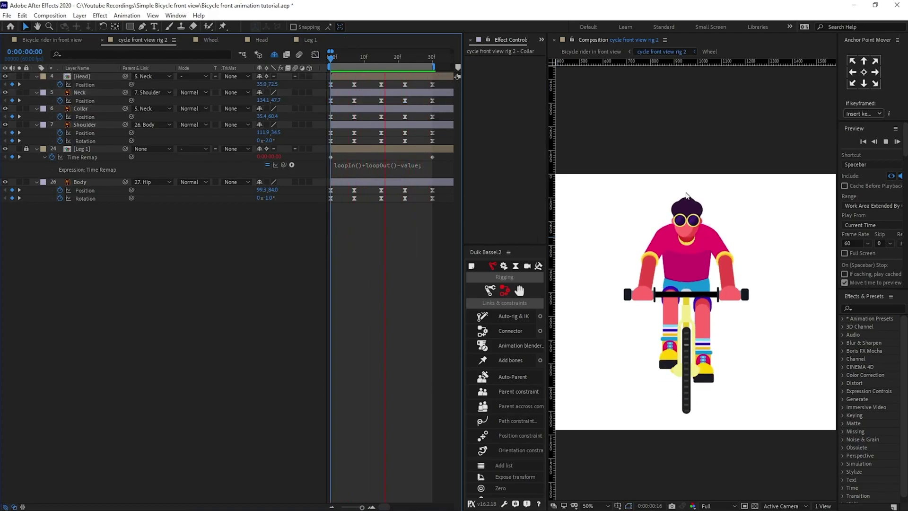
{"action": "key", "text": "space"}
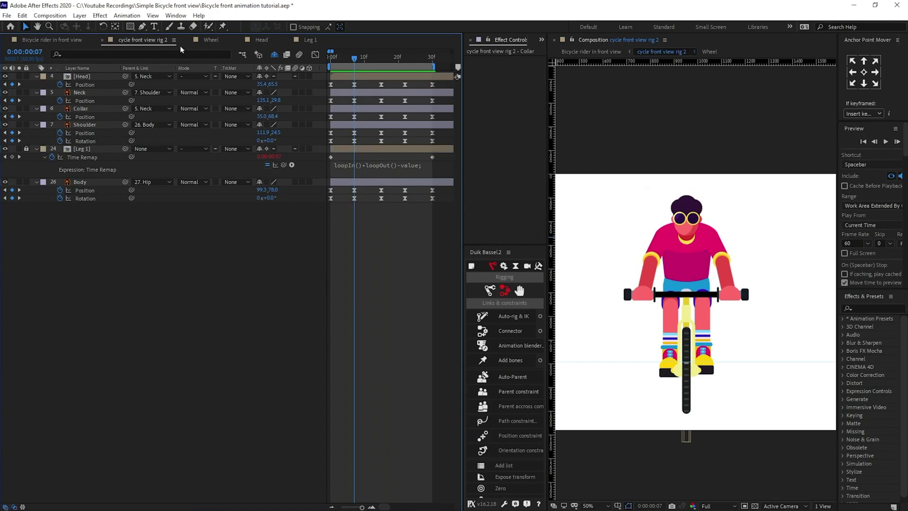
Copy the loopIn()+loopOut()-value; expression from the wheel stripe's Position in the Wheel composition onto the Body layer's Rotation and Position
{"action": "left_click", "coordinate": [210, 39]}
{"action": "left_click", "coordinate": [378, 119]}
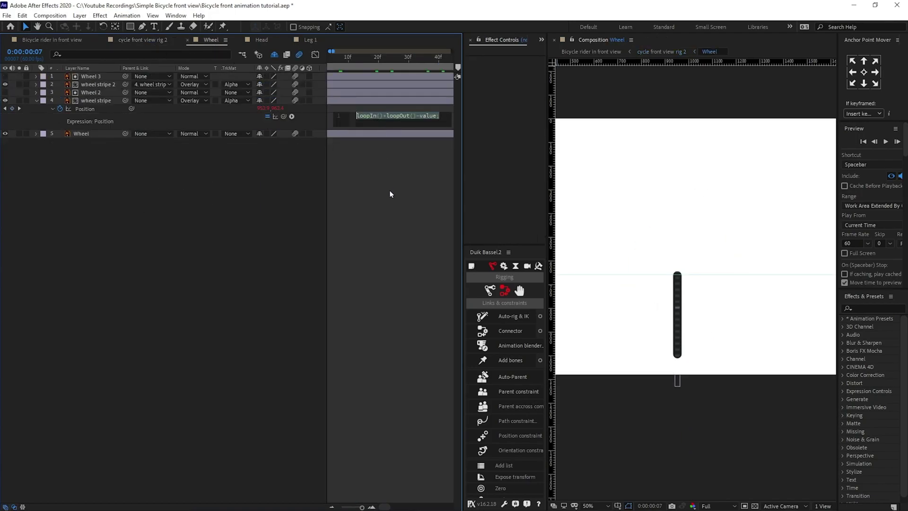
{"action": "left_click", "coordinate": [143, 40]}
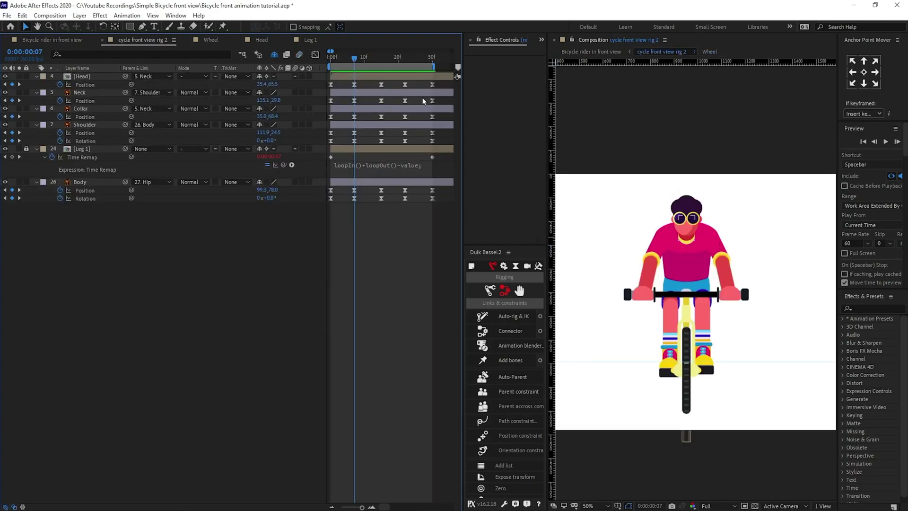
{"action": "left_click", "coordinate": [60, 198], "text": "alt"}
{"action": "key", "text": "ctrl+v"}
{"action": "left_click", "coordinate": [60, 190], "text": "alt"}
{"action": "key", "text": "ctrl+v"}
{"action": "left_click", "coordinate": [116, 283]}
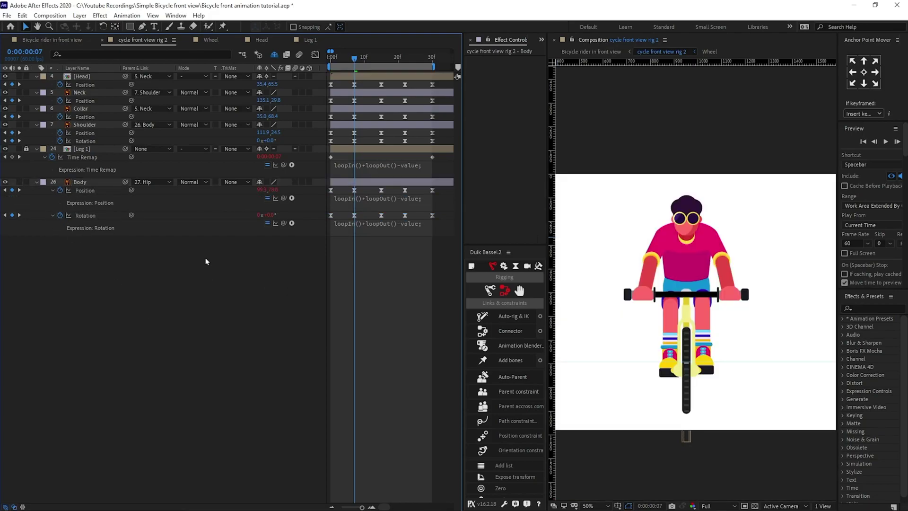
Apply the loopIn()+loopOut()-value; expression to the Shoulder layer's Rotation and Position
{"action": "left_click", "coordinate": [60, 141], "text": "alt"}
{"action": "key", "text": "ctrl+v"}
{"action": "left_click", "coordinate": [60, 133], "text": "alt"}
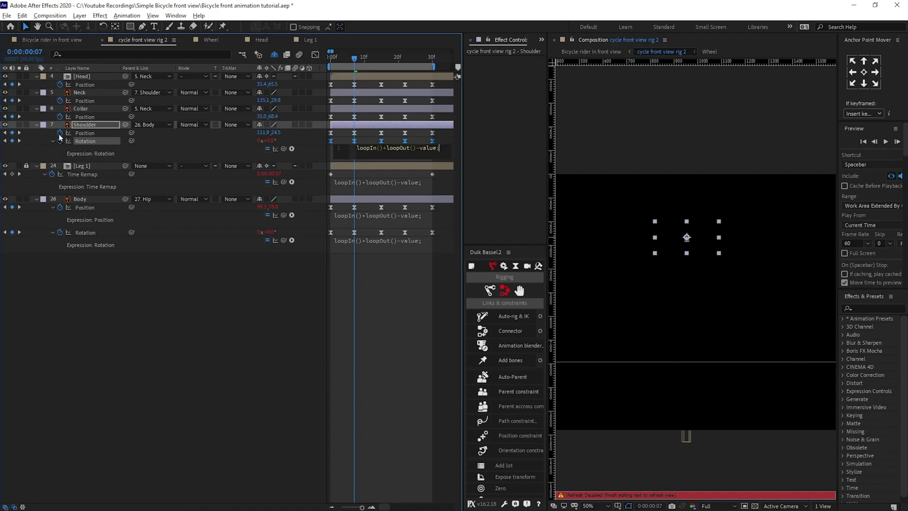
{"action": "key", "text": "ctrl+v"}
{"action": "left_click", "coordinate": [129, 321]}
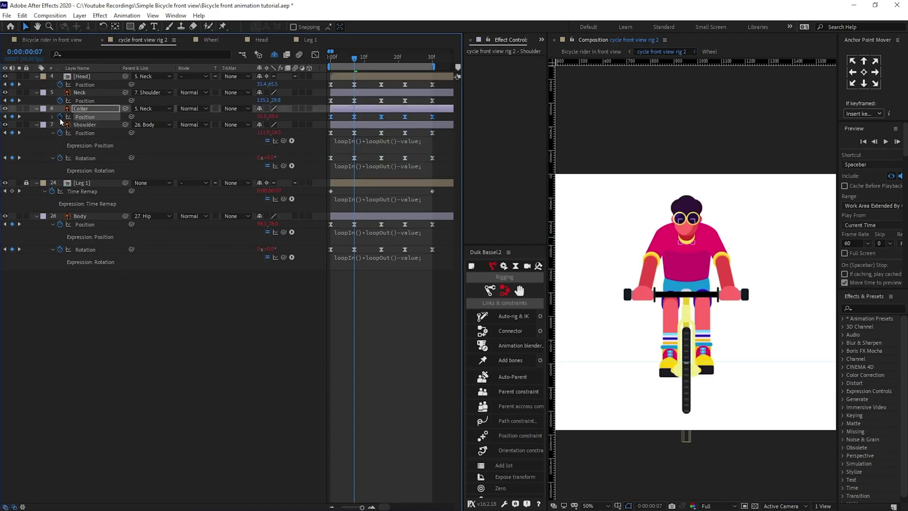
Apply the loopIn()+loopOut()-value; expression to the Position of the Collar, Neck and Head layers
{"action": "left_click", "coordinate": [60, 85], "text": "alt"}
{"action": "key", "text": "ctrl+v"}
{"action": "left_click", "coordinate": [194, 339]}
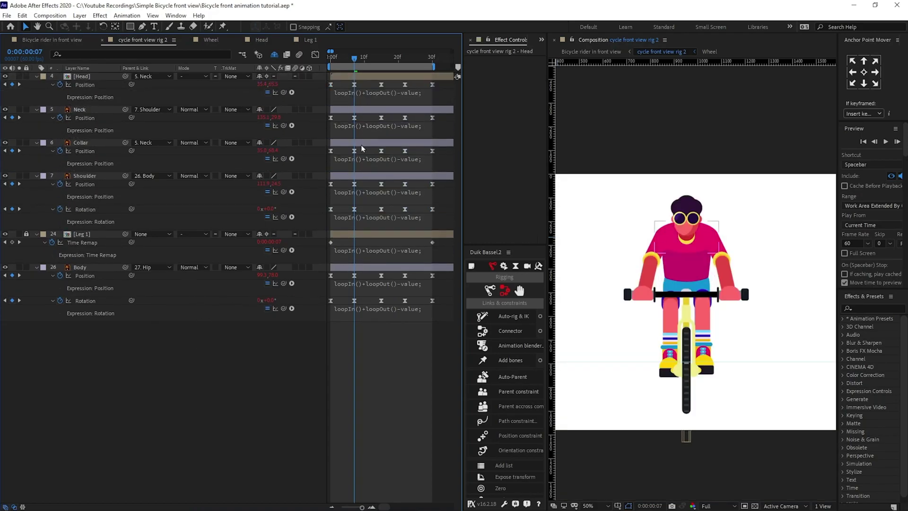
Delay the Body Rotation and Shoulder Position keyframes by about 2 frames and the Shoulder Rotation keyframes by about 4 frames
{"action": "left_click", "coordinate": [331, 60]}
{"action": "left_click_drag", "start_coordinate": [444, 298], "coordinate": [339, 302]}
{"action": "left_click", "coordinate": [103, 175]}
{"action": "left_click_drag", "start_coordinate": [438, 188], "coordinate": [336, 211]}
{"action": "left_click_drag", "start_coordinate": [450, 210], "coordinate": [343, 210]}
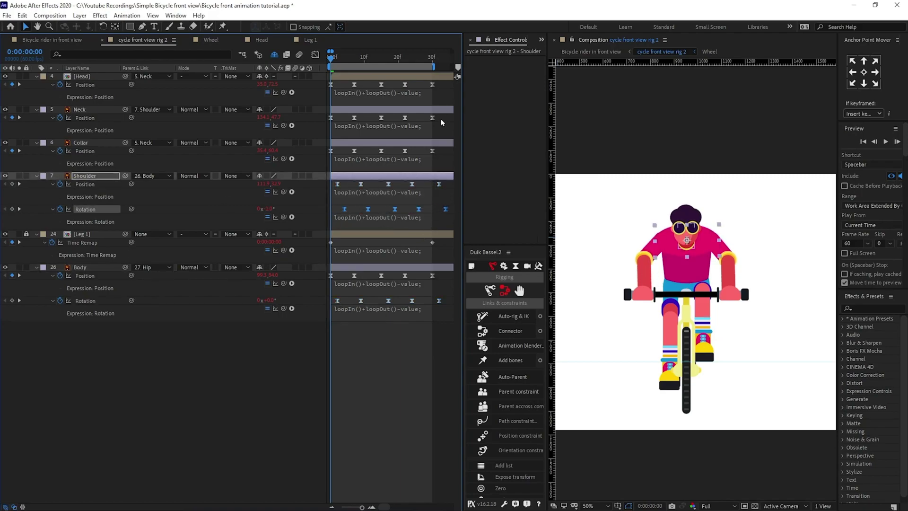
Delay the Neck Position keyframes by about 4 frames and the Collar and Head ones by about 6, and preview the motion
{"action": "left_click_drag", "start_coordinate": [439, 83], "coordinate": [516, 166]}
{"action": "left_click_drag", "start_coordinate": [331, 160], "coordinate": [432, 160]}
{"action": "left_click_drag", "start_coordinate": [344, 152], "coordinate": [351, 154]}
{"action": "mouse_move", "coordinate": [338, 82]}
{"action": "left_mouse_down"}
{"action": "mouse_move", "coordinate": [444, 98]}
{"action": "mouse_move", "coordinate": [351, 87]}
{"action": "left_mouse_up"}
{"action": "key", "text": "space"}
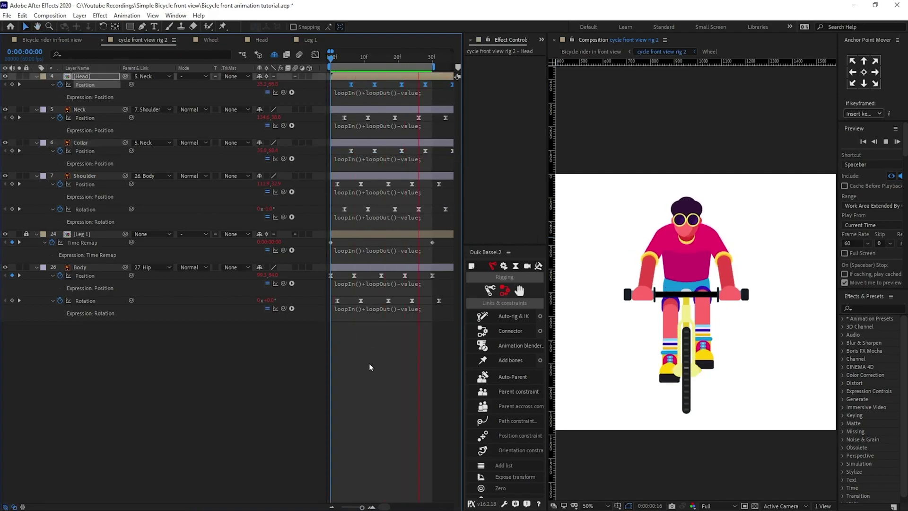
{"action": "key", "text": "space"}
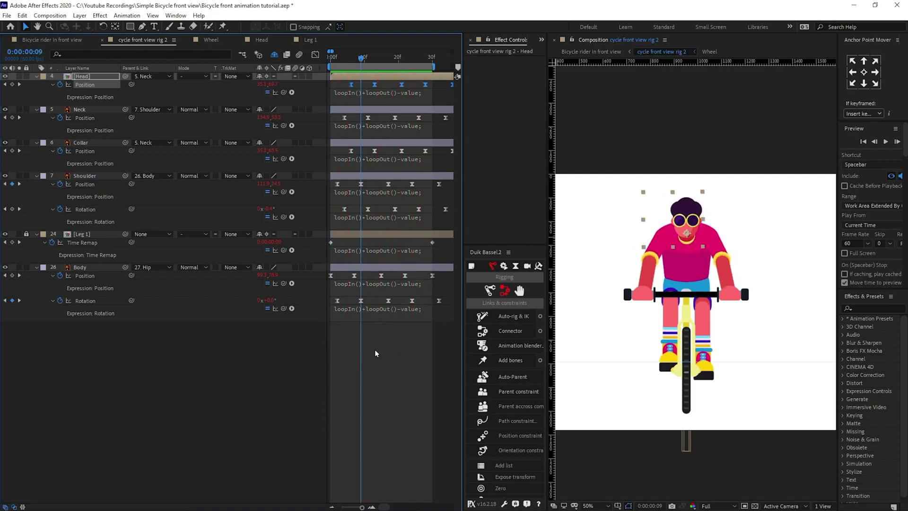
Extend the work area of the cycle front view rig 2 composition to about 7 seconds
{"action": "scroll", "coordinate": [350, 213], "scroll_direction": "down", "scroll_amount": 2}
{"action": "key", "text": "minus"}
{"action": "key", "text": "minus"}
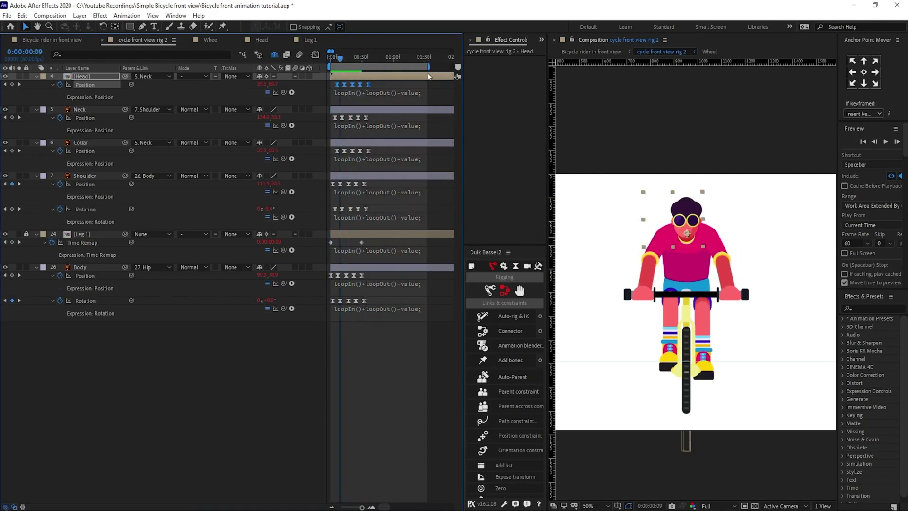
{"action": "left_click_drag", "start_coordinate": [354, 65], "coordinate": [389, 65]}
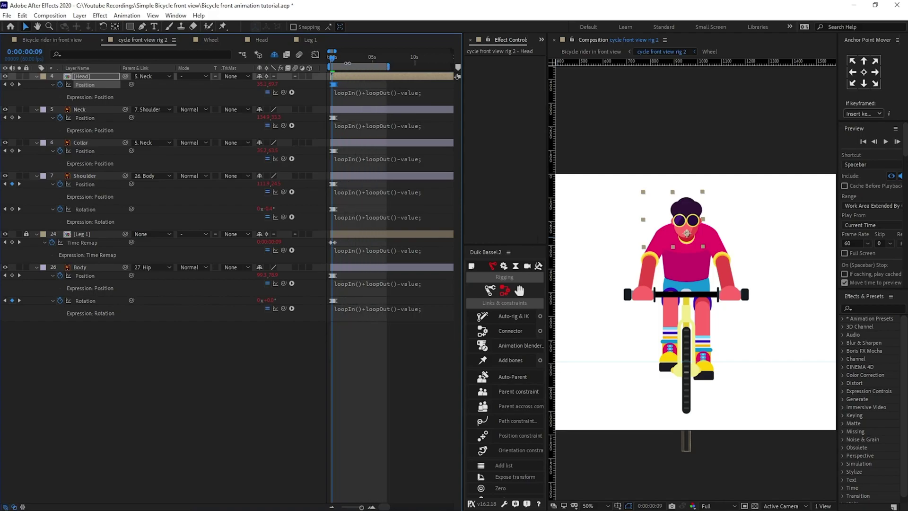
Preview the extended looping animation from the first frame and save the project
{"action": "left_click", "coordinate": [328, 62]}
{"action": "key", "text": "space"}
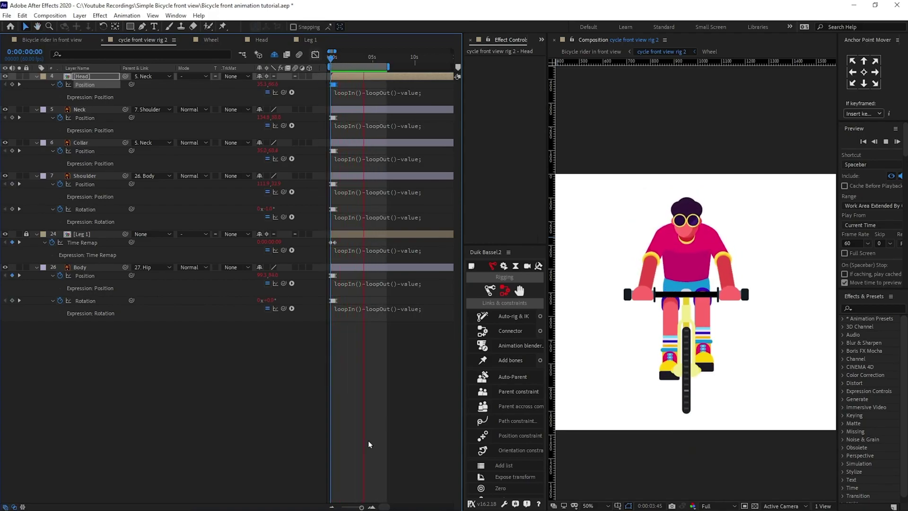
{"action": "key", "text": "space"}
{"action": "key", "text": "ctrl+s"}
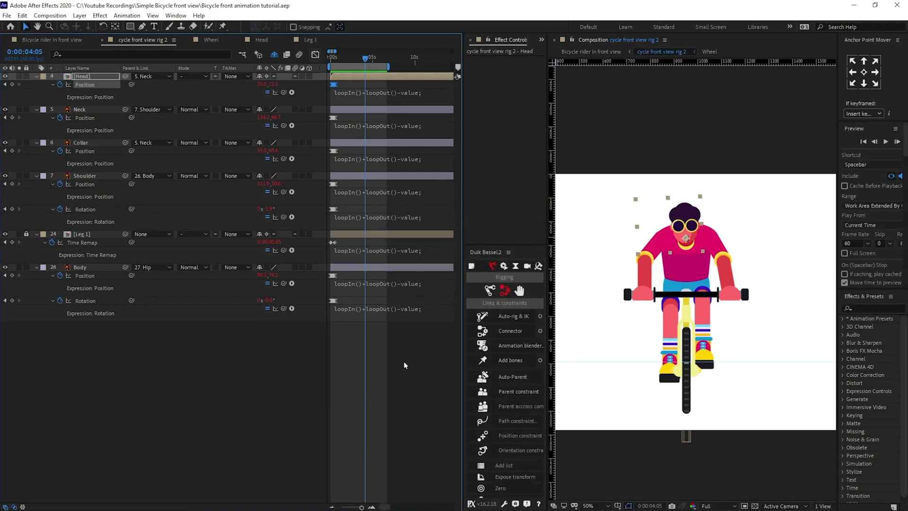
In the Bicycle rider in front view composition, move the cycle front view rig 2 layer's anchor point to the wheel's base
{"action": "left_click", "coordinate": [46, 41]}
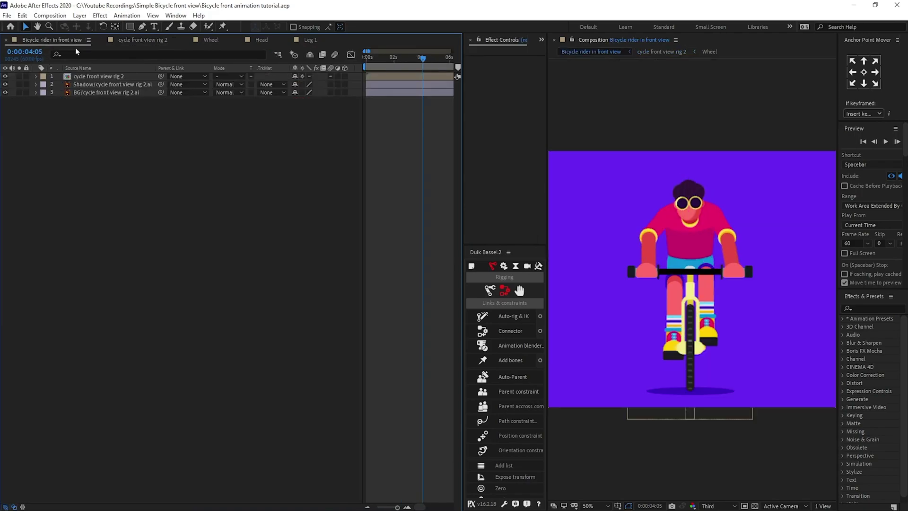
{"action": "left_click", "coordinate": [706, 245]}
{"action": "scroll", "coordinate": [685, 274], "scroll_direction": "up", "scroll_amount": 2}
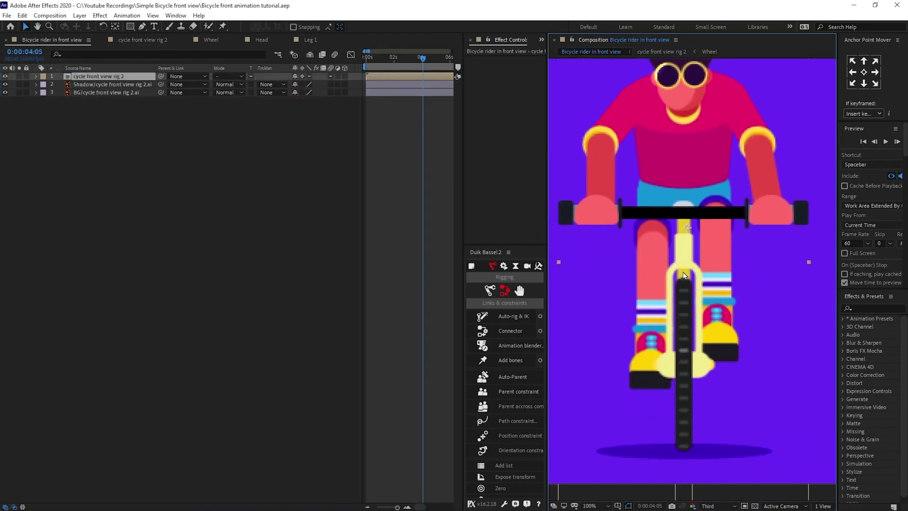
{"action": "key", "text": "y"}
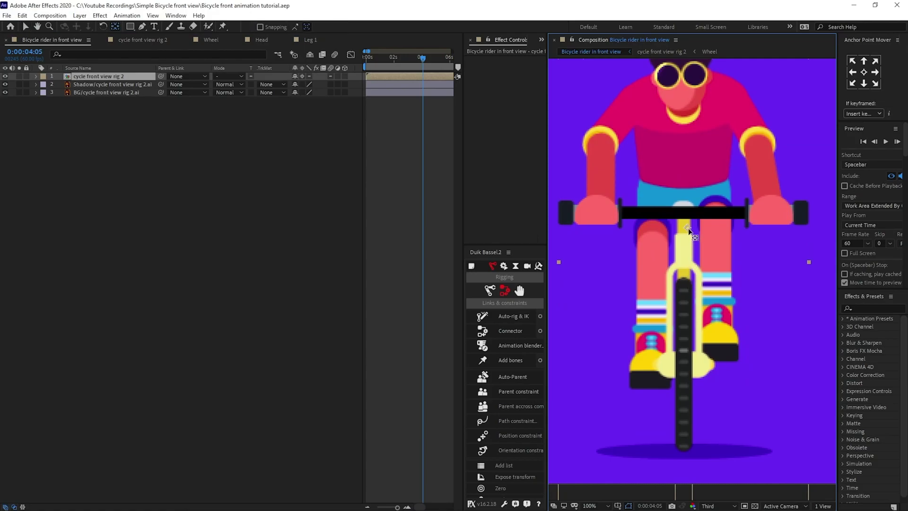
{"action": "left_click_drag", "start_coordinate": [687, 227], "coordinate": [697, 366]}
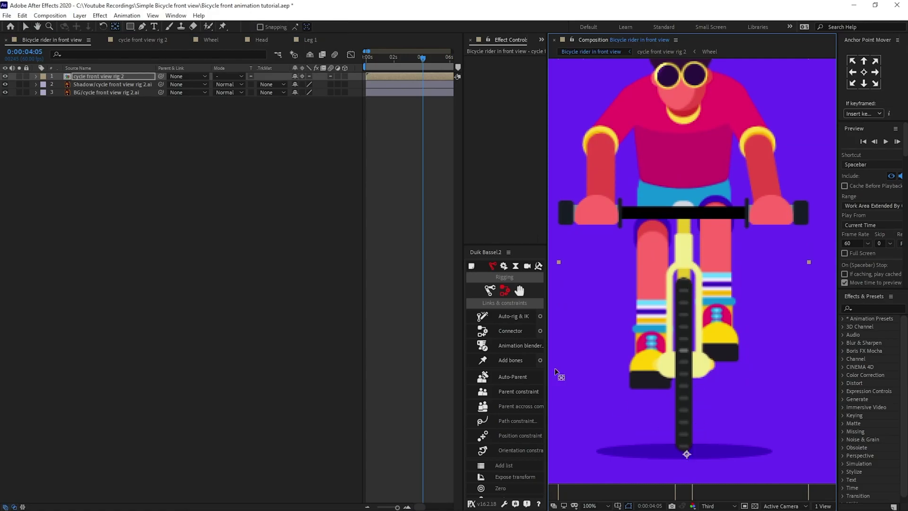
Show the shy layers in the cycle front view rig 2 composition and return to the Bicycle rider in front view composition
{"action": "left_click", "coordinate": [143, 40]}
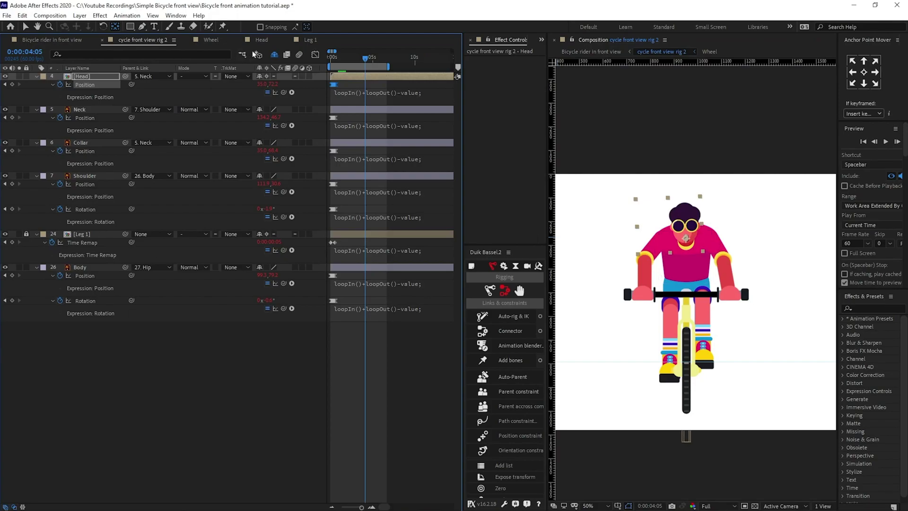
{"action": "left_click", "coordinate": [274, 54]}
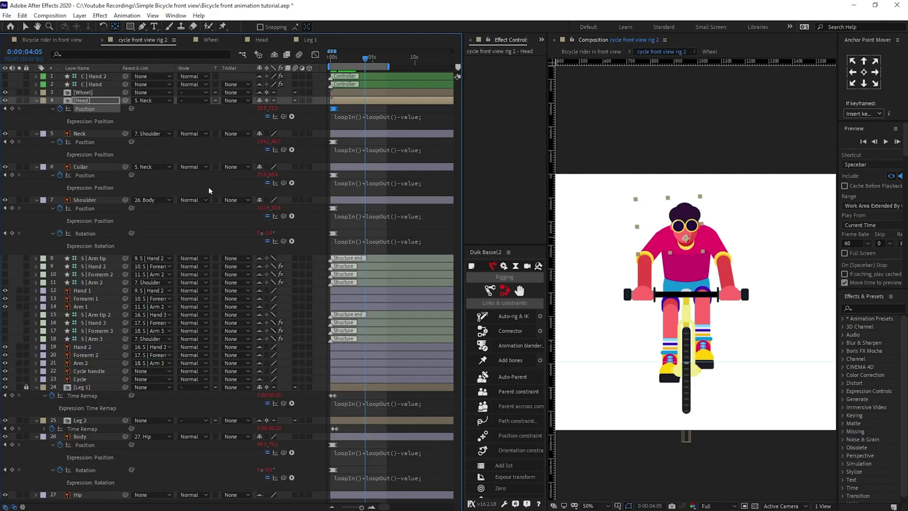
{"action": "left_click", "coordinate": [78, 40]}
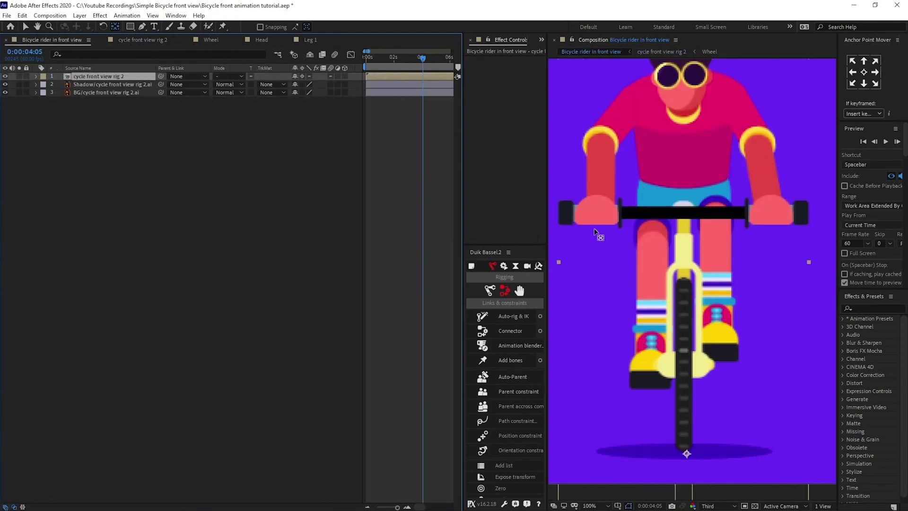
Fine-tune the cycle front view rig 2 layer's anchor point onto the spot where the wheel meets the shadow
{"action": "scroll", "coordinate": [689, 317], "scroll_direction": "up", "scroll_amount": 1}
{"action": "left_click_drag", "start_coordinate": [698, 374], "coordinate": [704, 242]}
{"action": "scroll", "coordinate": [704, 243], "scroll_direction": "down", "scroll_amount": 1}
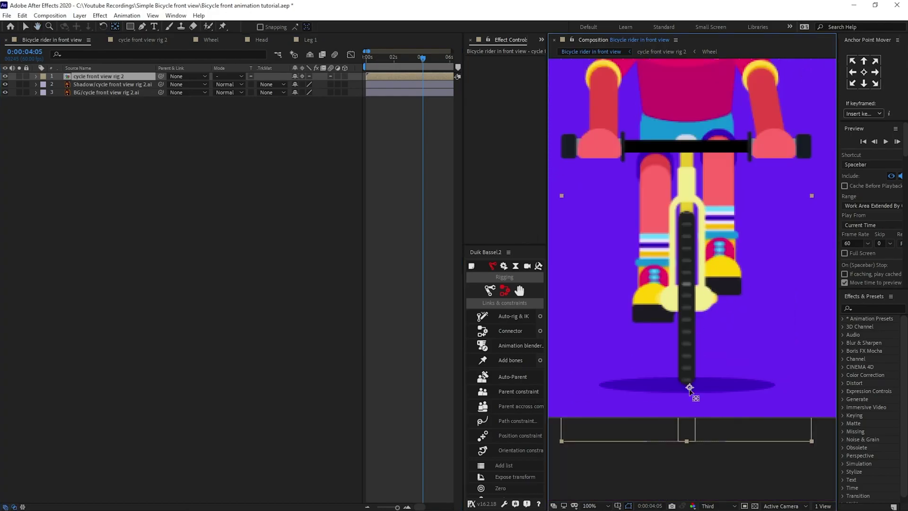
{"action": "left_click_drag", "start_coordinate": [690, 389], "coordinate": [689, 383]}
Add a Rotation keyframe of 0° to the cycle front view rig 2 layer at the first frame
{"action": "left_click", "coordinate": [373, 61]}
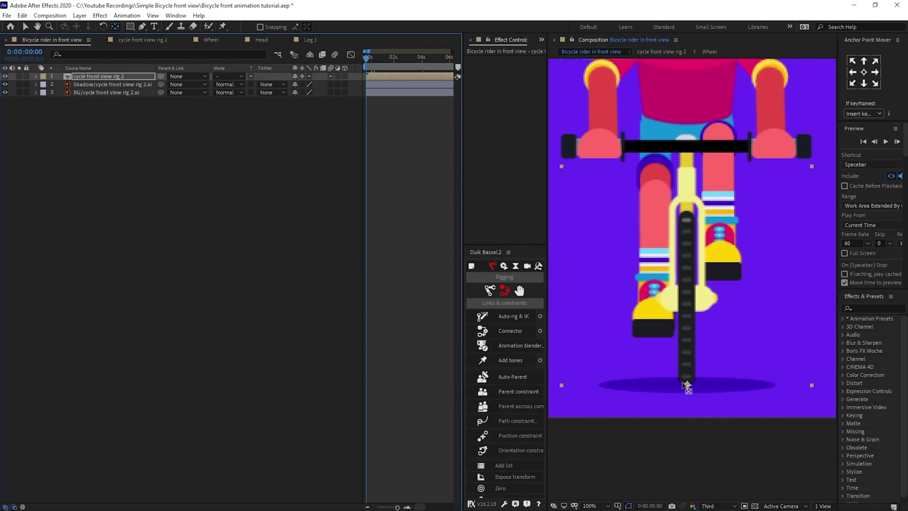
{"action": "key", "text": "r"}
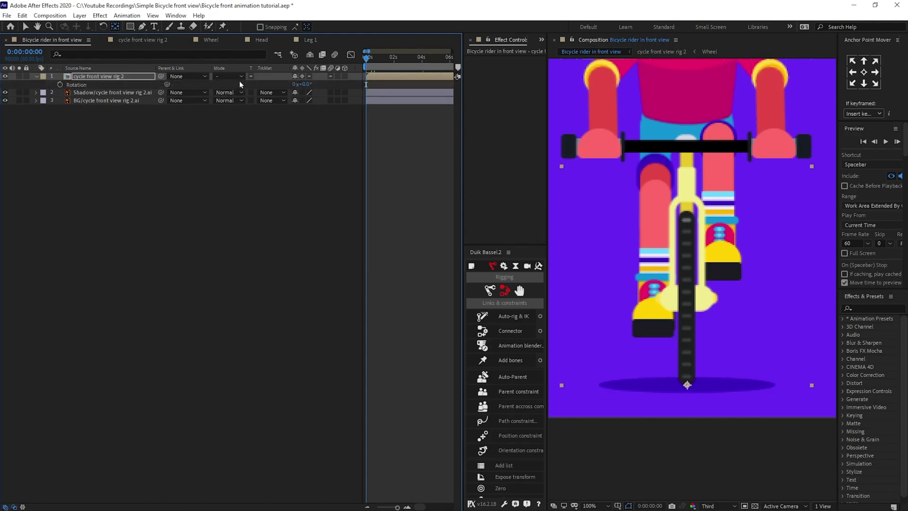
{"action": "left_click", "coordinate": [60, 84]}
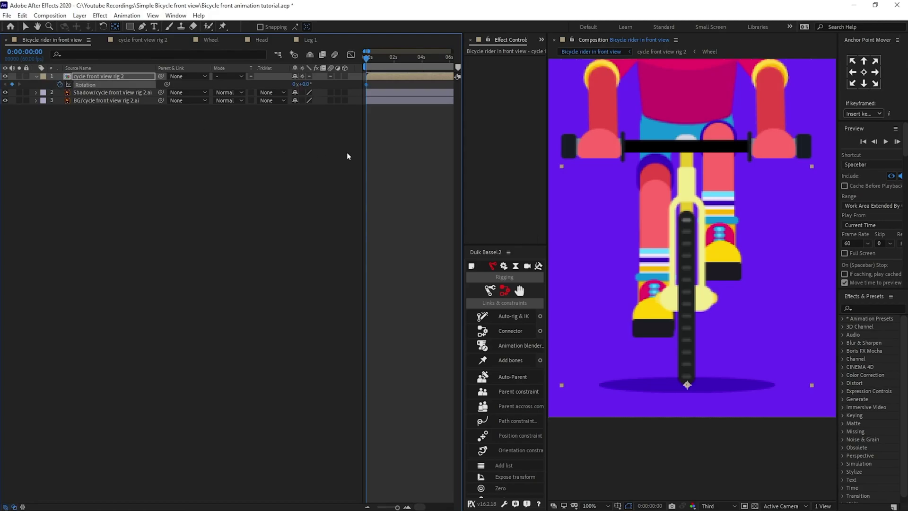
Hide the shy layers in cycle front view rig 2, examine the body layers' keyframe timing, and return to Bicycle rider in front view
{"action": "left_click", "coordinate": [166, 41]}
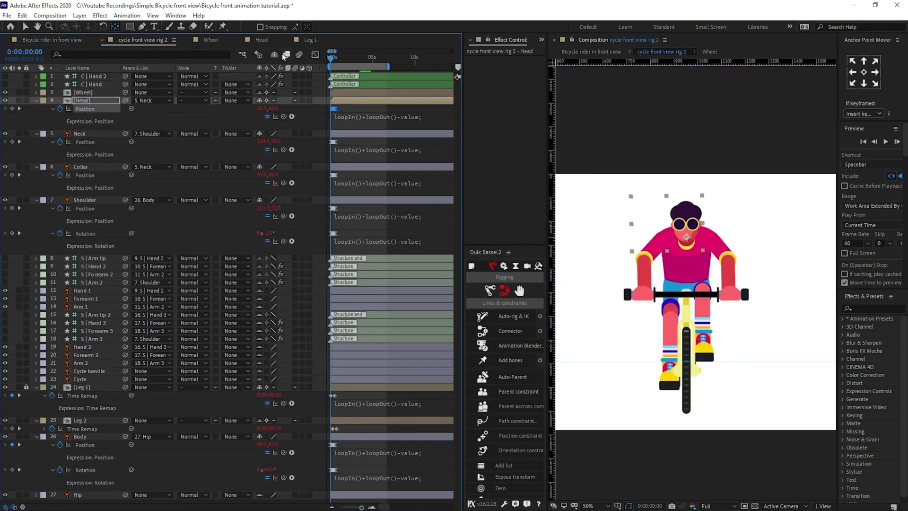
{"action": "left_click", "coordinate": [286, 54]}
{"action": "left_click", "coordinate": [87, 268], "text": "shift"}
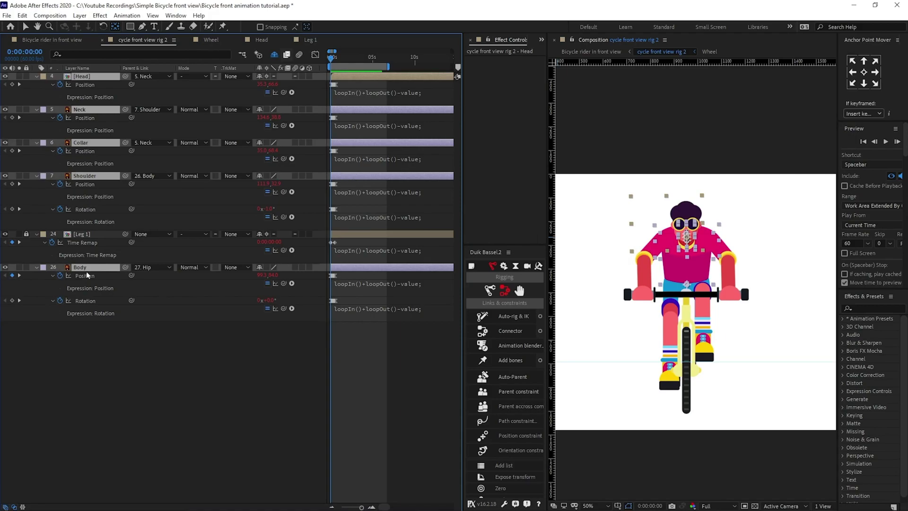
{"action": "key", "text": "u"}
{"action": "left_click", "coordinate": [89, 273]}
{"action": "key", "text": "equal"}
{"action": "key", "text": "equal"}
{"action": "key", "text": "equal"}
{"action": "key", "text": "equal"}
{"action": "key", "text": "equal"}
{"action": "key", "text": "minus"}
{"action": "left_click", "coordinate": [58, 38]}
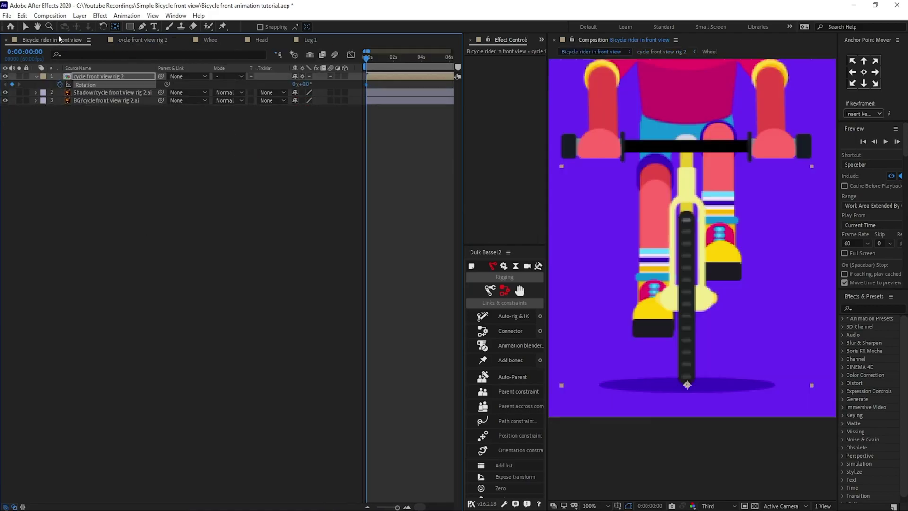
Set the cycle front view rig 2 layer's Rotation to -3° at the first frame
{"action": "scroll", "coordinate": [626, 237], "scroll_direction": "down", "scroll_amount": 1}
{"action": "scroll", "coordinate": [626, 238], "scroll_direction": "up", "scroll_amount": 1}
{"action": "scroll", "coordinate": [626, 237], "scroll_direction": "down", "scroll_amount": 1}
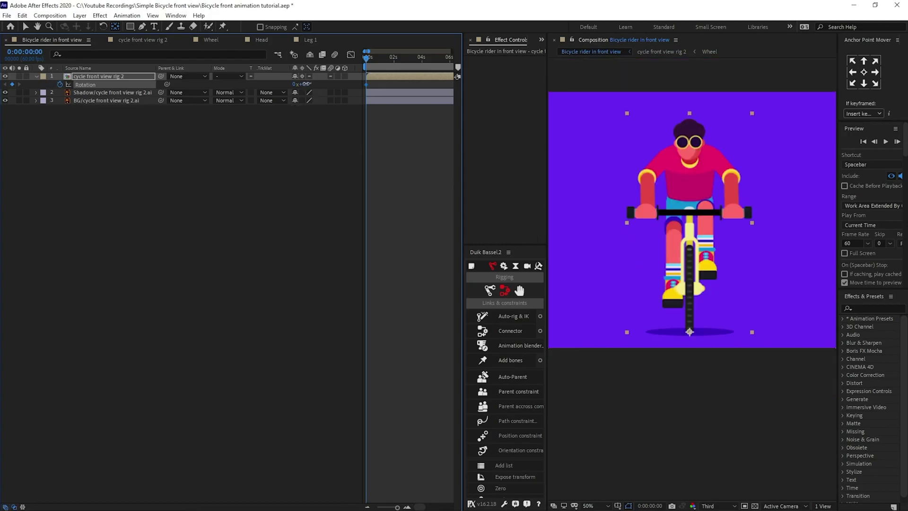
{"action": "left_click_drag", "start_coordinate": [304, 84], "coordinate": [302, 83]}
{"action": "type", "text": "-3"}
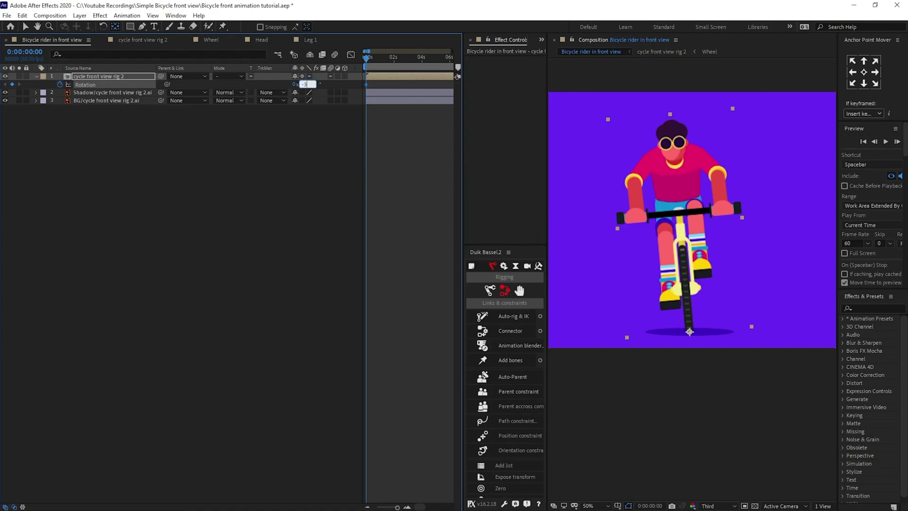
{"action": "key", "text": "Return"}
Add a Rotation keyframe of 3° at frame 15 on the cycle front view rig 2 layer
{"action": "left_click", "coordinate": [24, 51]}
{"action": "type", "text": "+15"}
{"action": "key", "text": "Return"}
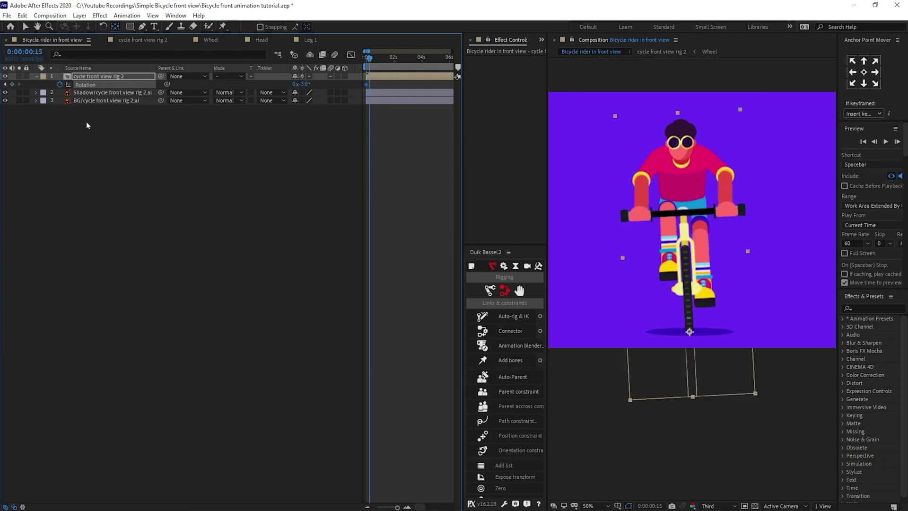
{"action": "key", "text": "="}
{"action": "key", "text": "="}
{"action": "key", "text": "="}
{"action": "left_click", "coordinate": [304, 84]}
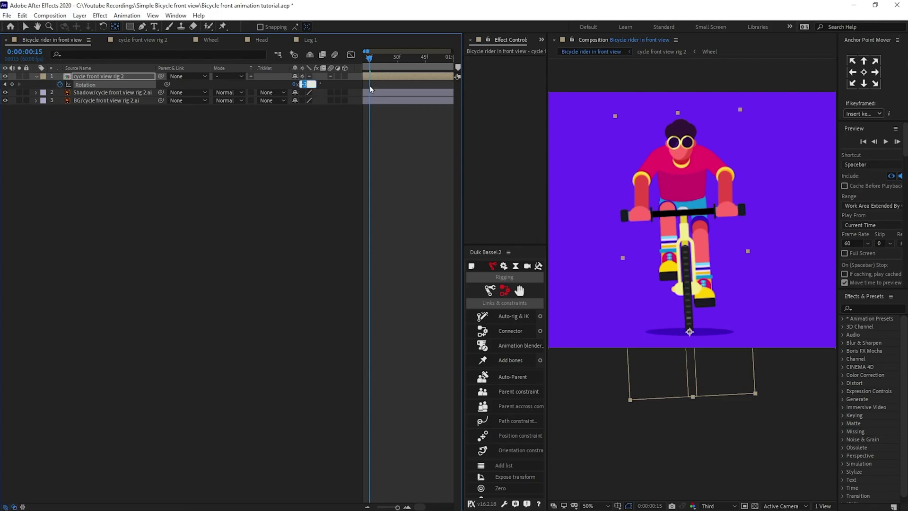
{"action": "type", "text": "3"}
{"action": "key", "text": "Return"}
Copy the first Rotation keyframe to frame 30 and apply Easy Ease to all three Rotation keyframes
{"action": "key", "text": "minus"}
{"action": "key", "text": "minus"}
{"action": "left_click", "coordinate": [24, 51]}
{"action": "type", "text": "30"}
{"action": "key", "text": "Return"}
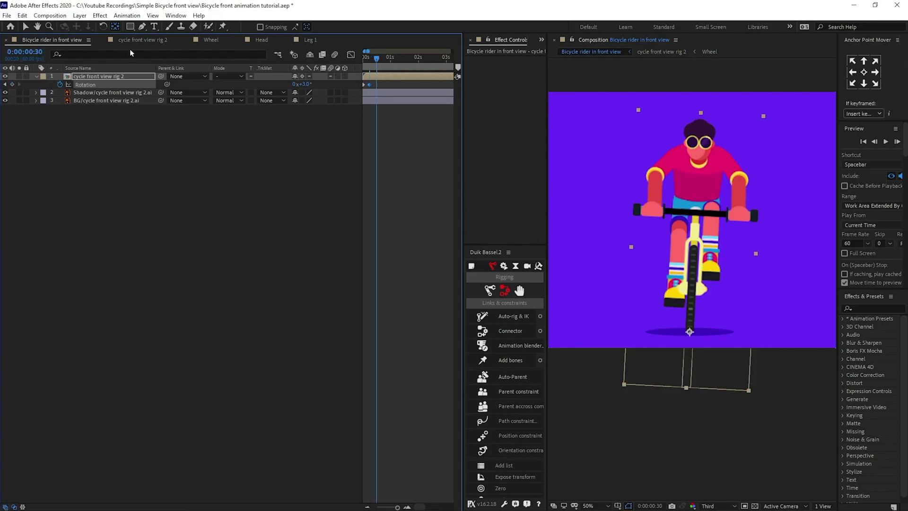
{"action": "key", "text": "equal"}
{"action": "left_click_drag", "start_coordinate": [371, 83], "coordinate": [347, 95]}
{"action": "key", "text": "ctrl+c"}
{"action": "key", "text": "ctrl+v"}
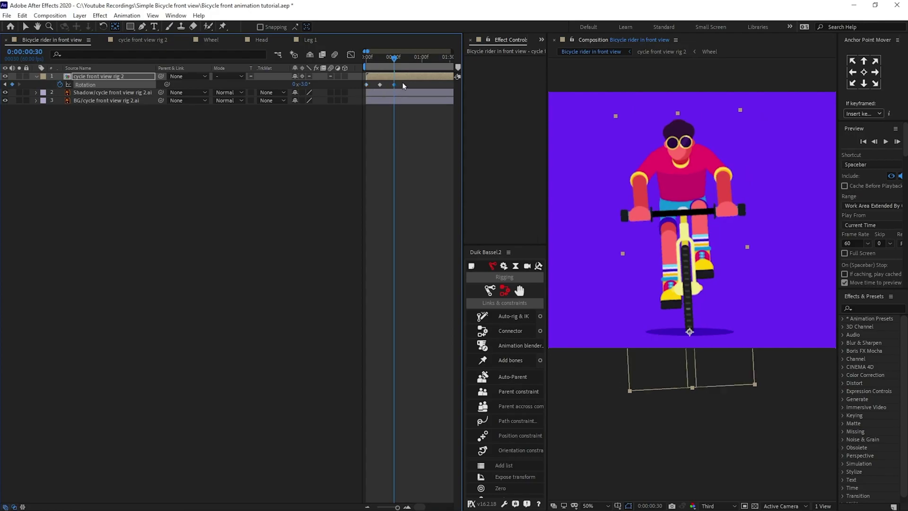
{"action": "key", "text": "F9"}
{"action": "left_click", "coordinate": [372, 140]}
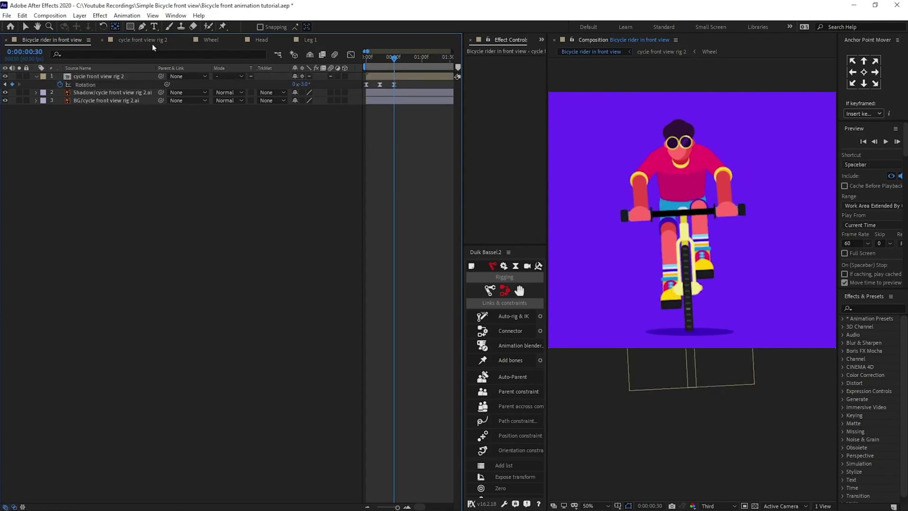
Copy the loopIn()+loopOut()-value; expression from the wheel stripe layer's Position in the Wheel composition to the cycle front view rig 2 layer's Rotation
{"action": "left_click", "coordinate": [150, 41]}
{"action": "left_click", "coordinate": [211, 40]}
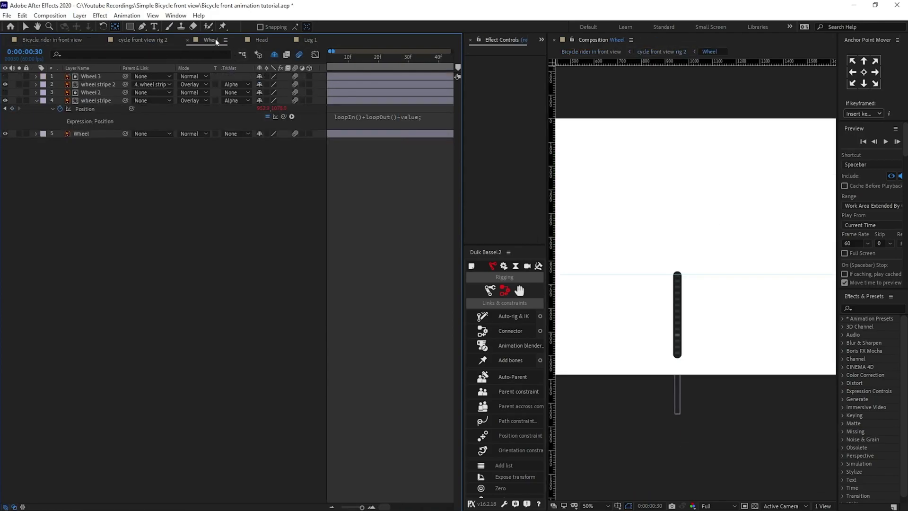
{"action": "left_click", "coordinate": [354, 115]}
{"action": "left_click", "coordinate": [52, 40]}
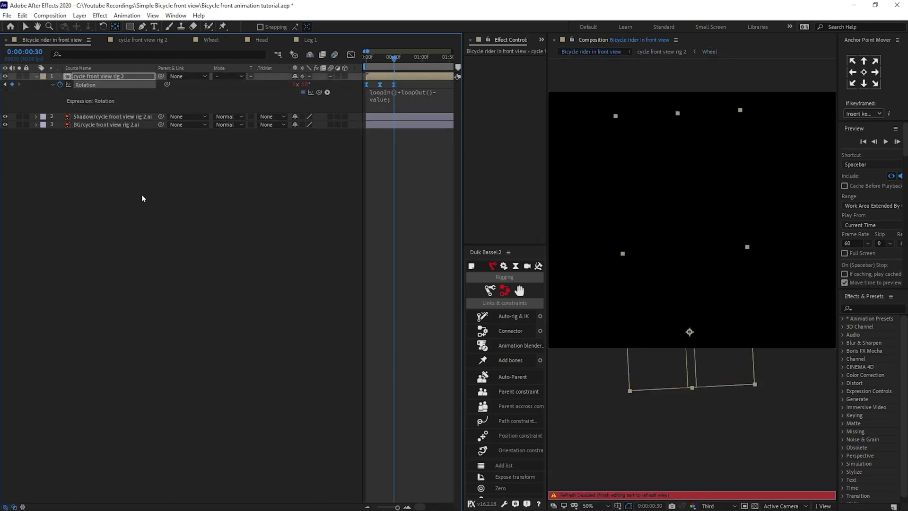
Shift the cycle front view rig 2 layer's Rotation keyframes about 3 frames later and preview the looping animation
{"action": "key", "text": "="}
{"action": "key", "text": "="}
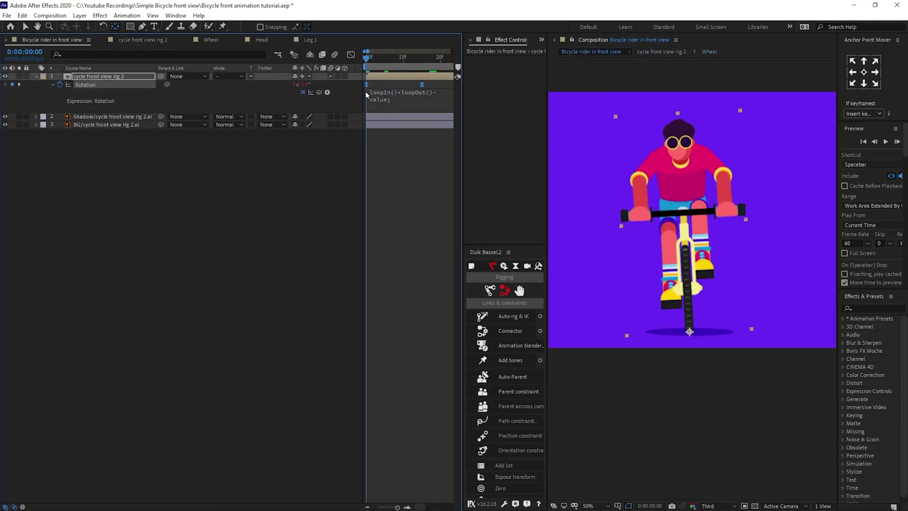
{"action": "left_click_drag", "start_coordinate": [367, 87], "coordinate": [377, 90]}
{"action": "key", "text": "minus"}
{"action": "key", "text": "minus"}
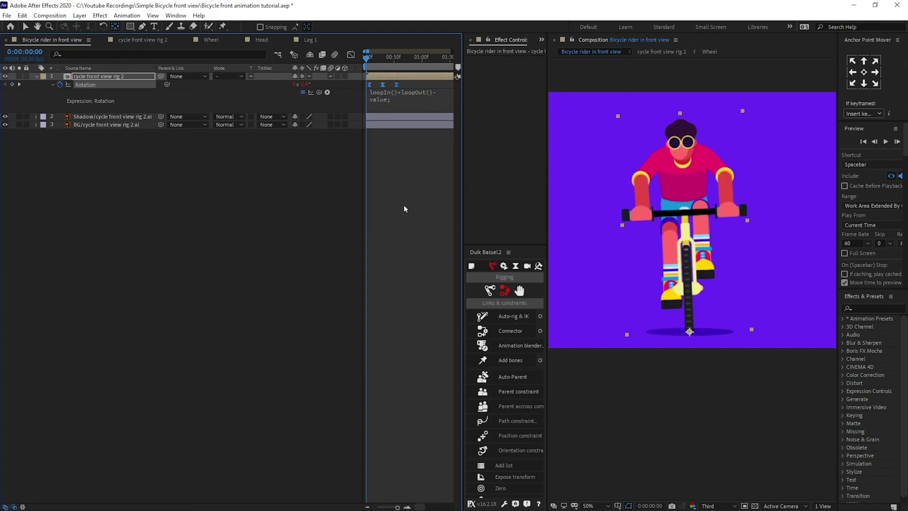
{"action": "key", "text": "space"}
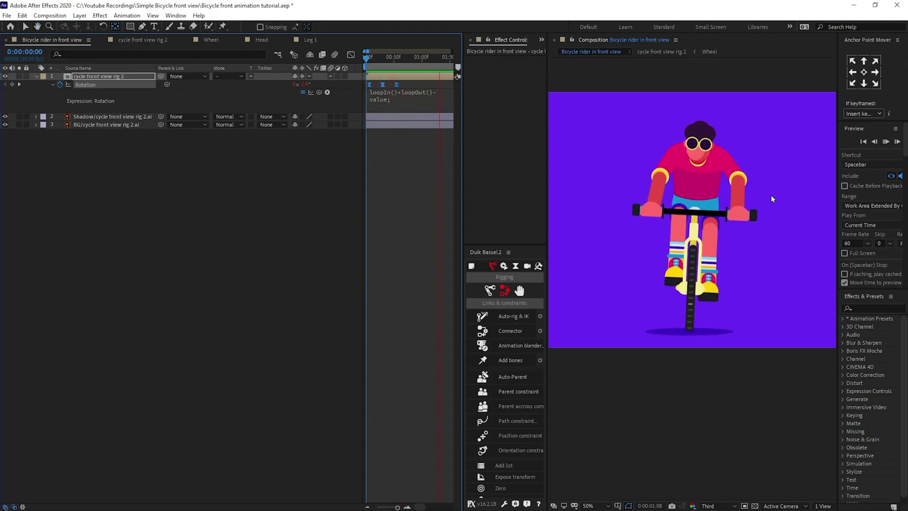
{"action": "scroll", "coordinate": [771, 196], "scroll_direction": "down", "scroll_amount": 1}
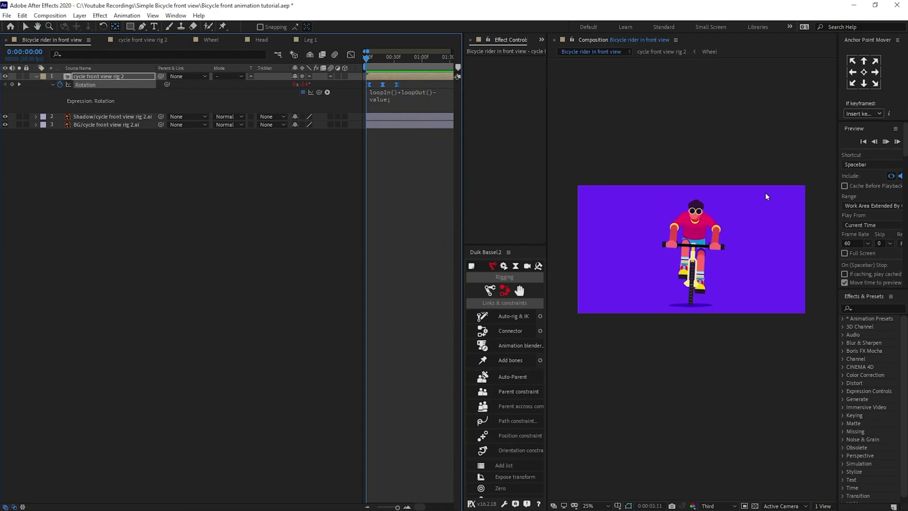